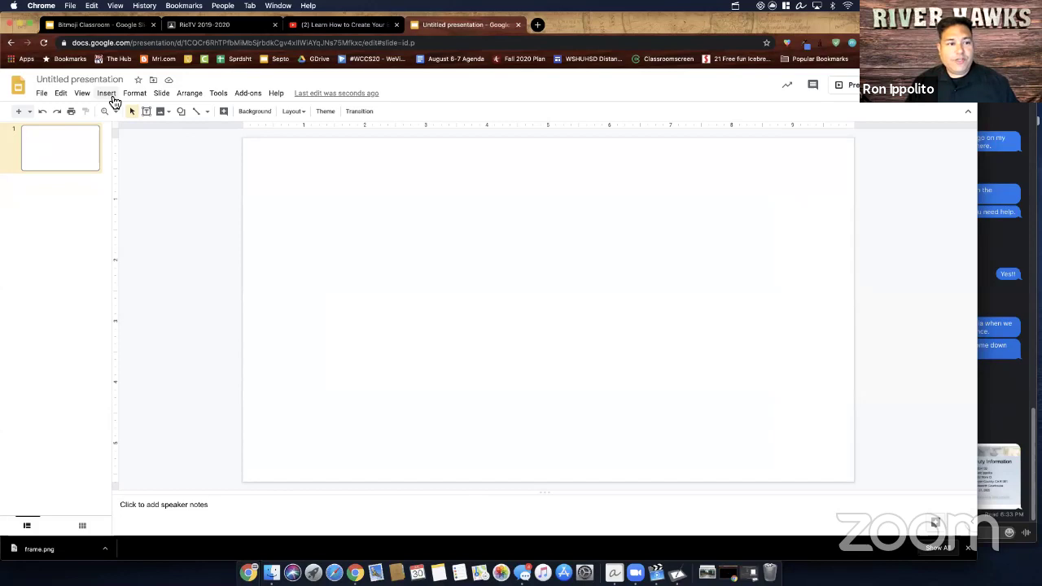
Search the web for "wall and floor background" images to insert into the blank slide
{"action": "left_click", "coordinate": [108, 93]}
{"action": "mouse_move", "coordinate": [130, 116]}
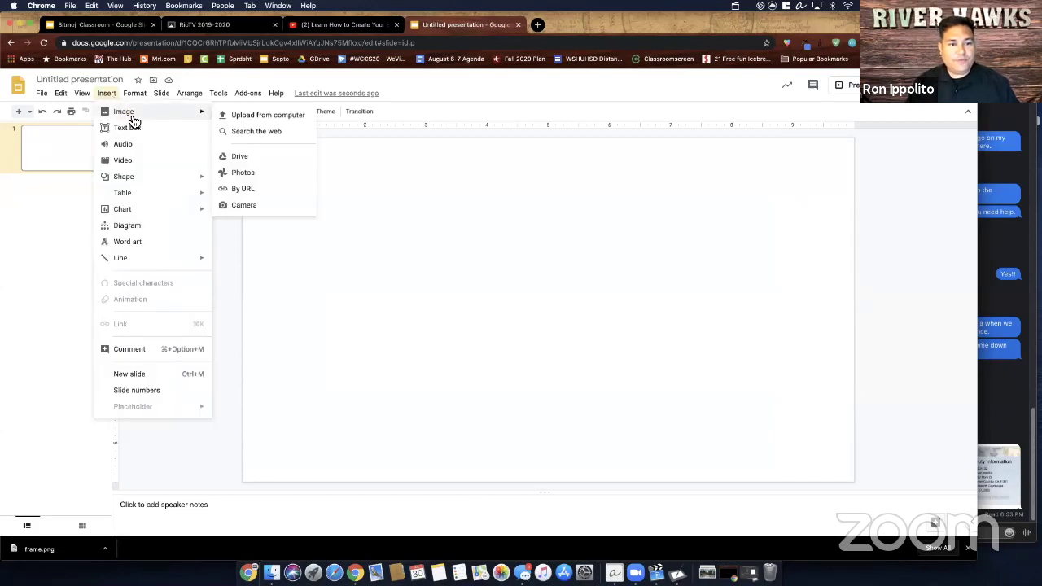
{"action": "left_click", "coordinate": [261, 131]}
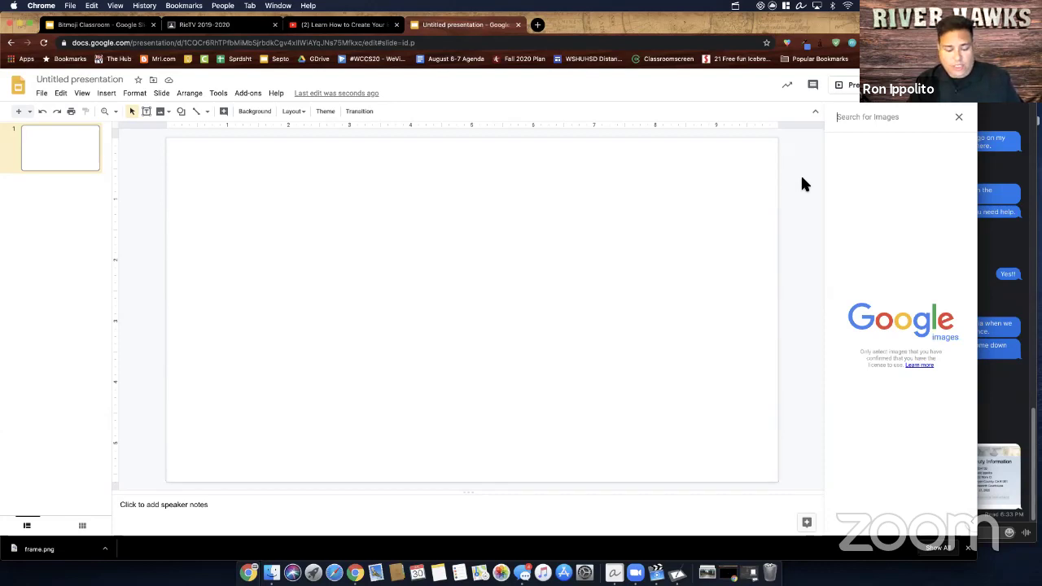
{"action": "type", "text": "wall and"}
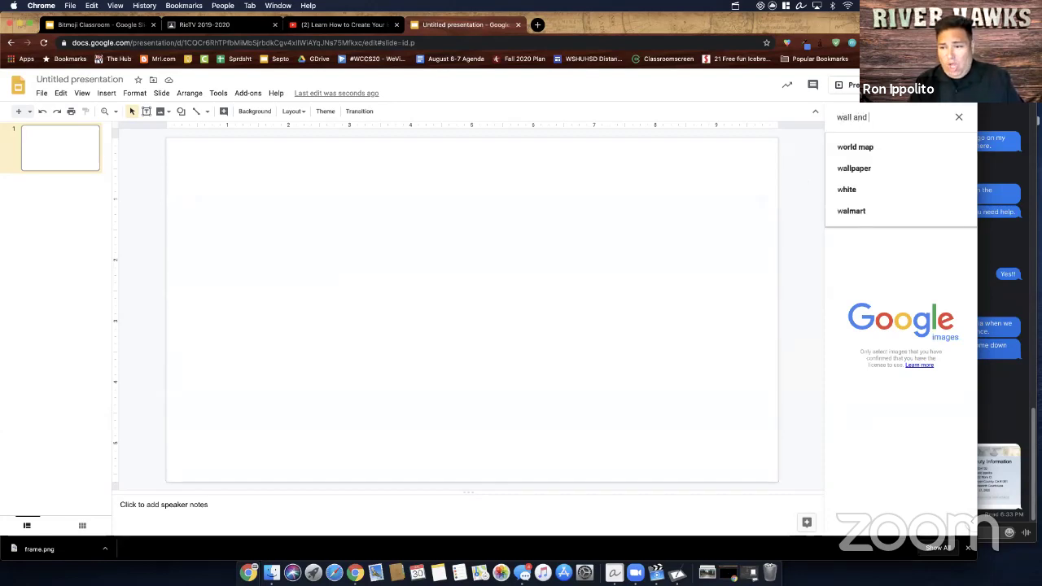
{"action": "type", "text": " fllo"}
{"action": "key", "text": "BackSpace"}
{"action": "key", "text": "BackSpace"}
{"action": "type", "text": "o"}
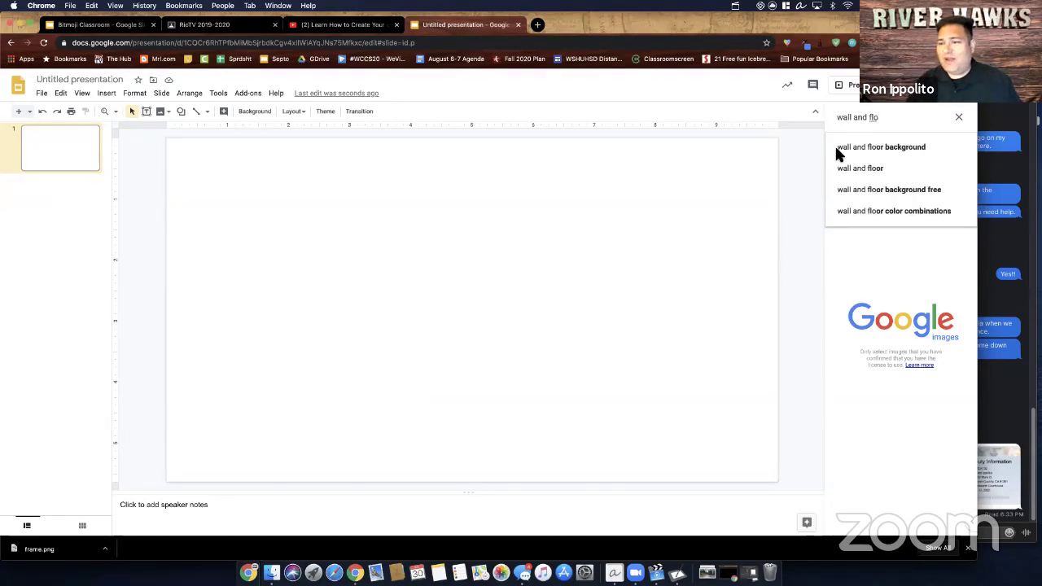
{"action": "left_click", "coordinate": [851, 147]}
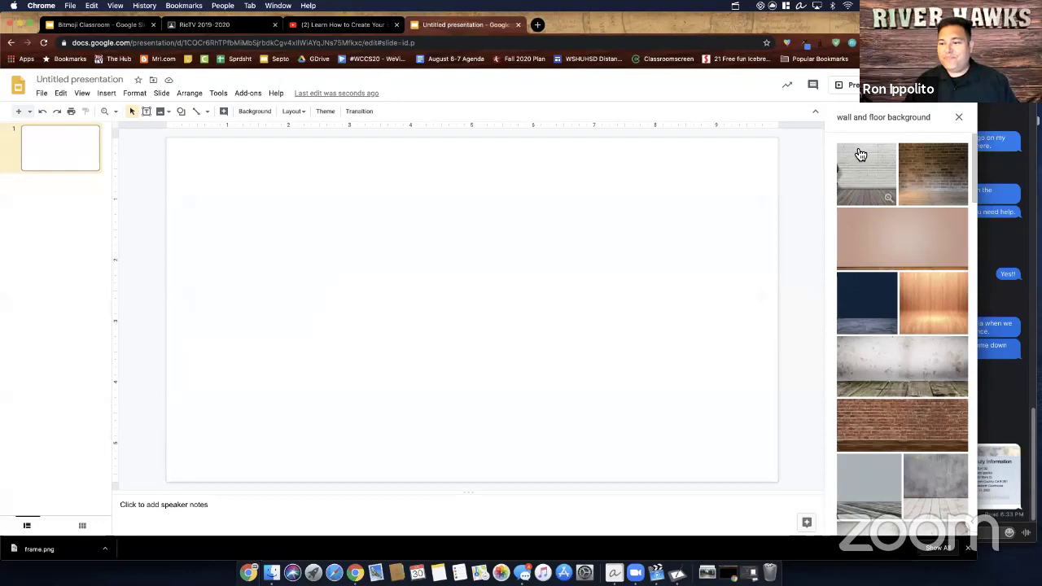
Insert the stained white wall with weathered plank floor image from the search results, and delete it from the slide
{"action": "scroll", "coordinate": [896, 300], "scroll_direction": "down", "scroll_amount": 3}
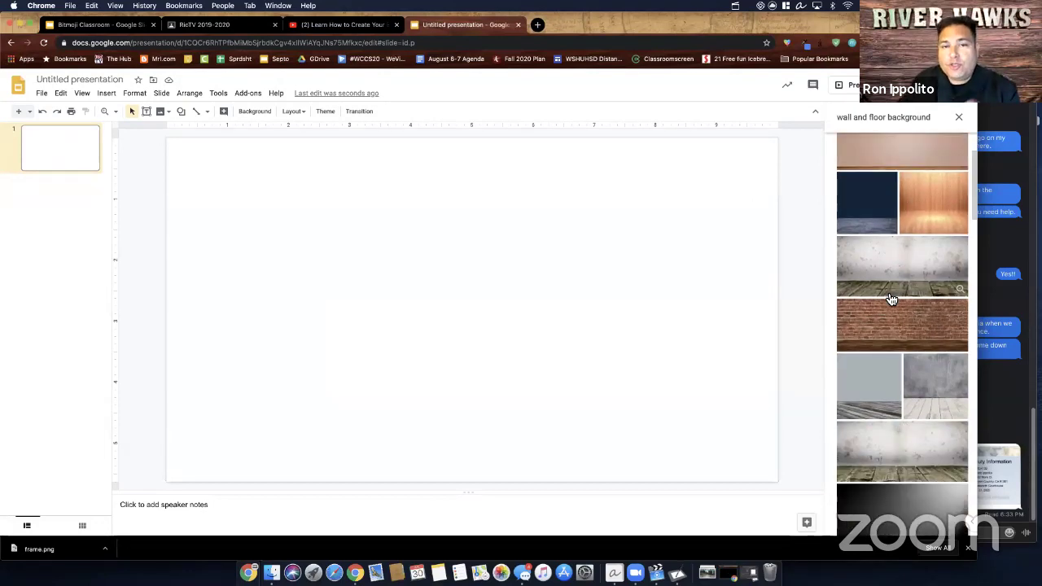
{"action": "scroll", "coordinate": [895, 301], "scroll_direction": "down", "scroll_amount": 1}
{"action": "scroll", "coordinate": [889, 314], "scroll_direction": "down", "scroll_amount": 1}
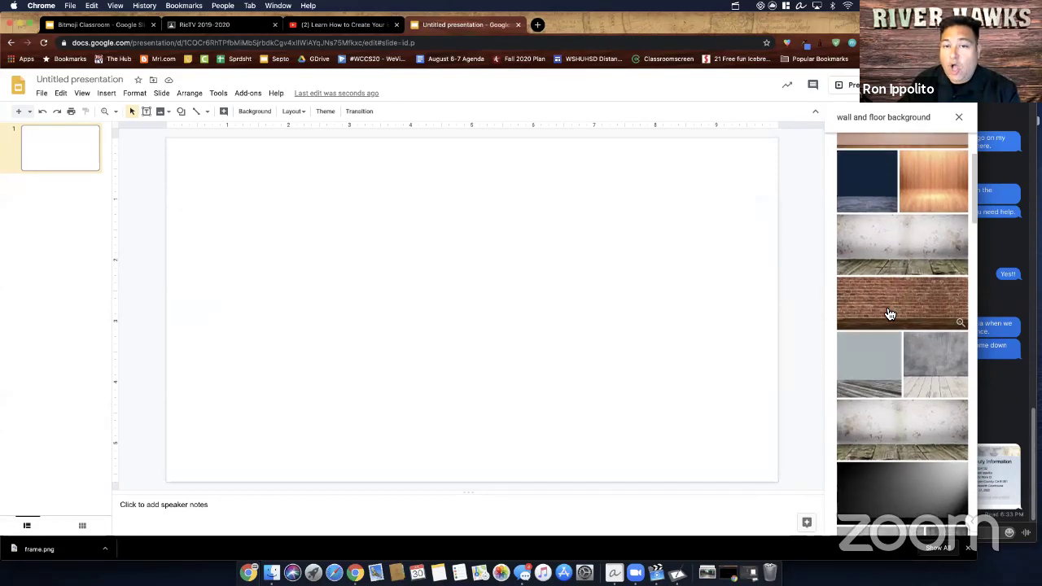
{"action": "scroll", "coordinate": [890, 314], "scroll_direction": "down", "scroll_amount": 1}
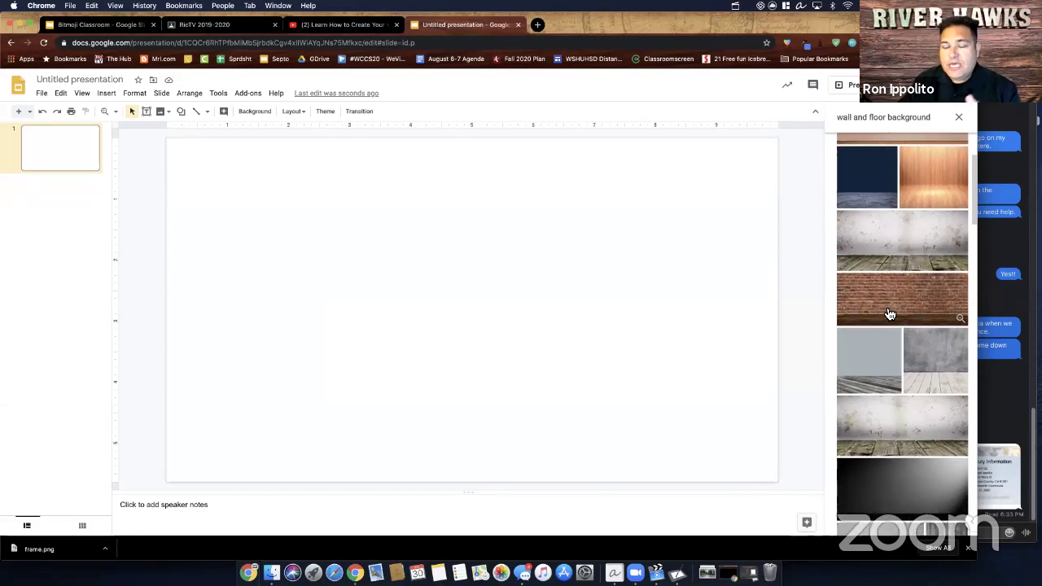
{"action": "scroll", "coordinate": [890, 314], "scroll_direction": "up", "scroll_amount": 3}
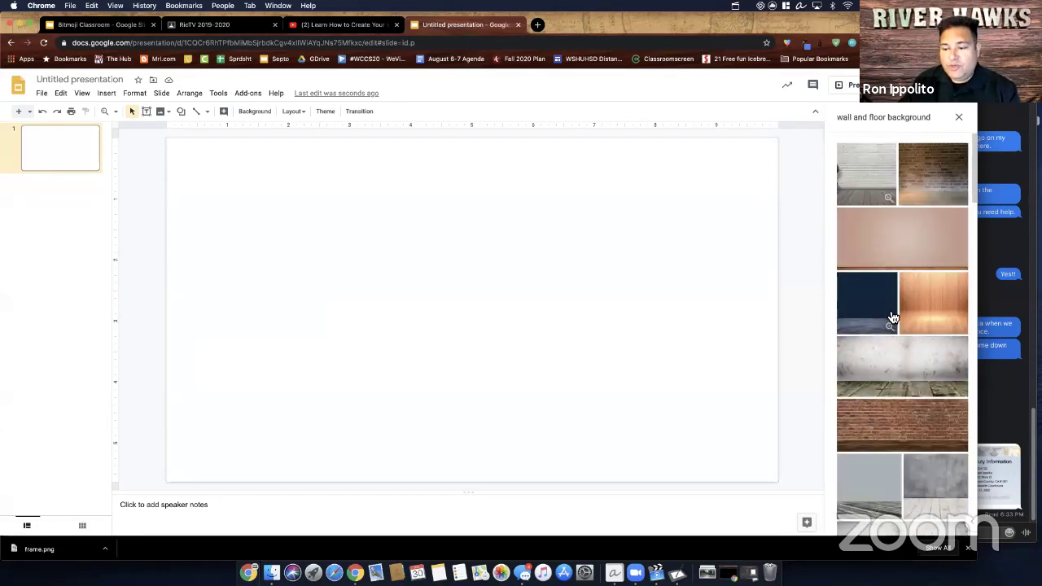
{"action": "scroll", "coordinate": [893, 319], "scroll_direction": "down", "scroll_amount": 2}
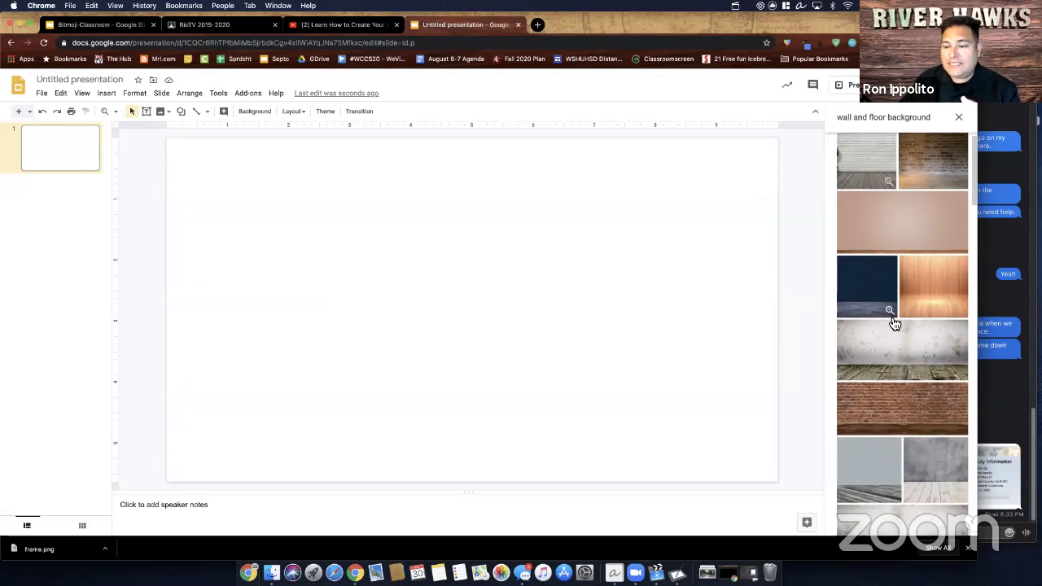
{"action": "scroll", "coordinate": [895, 326], "scroll_direction": "down", "scroll_amount": 1}
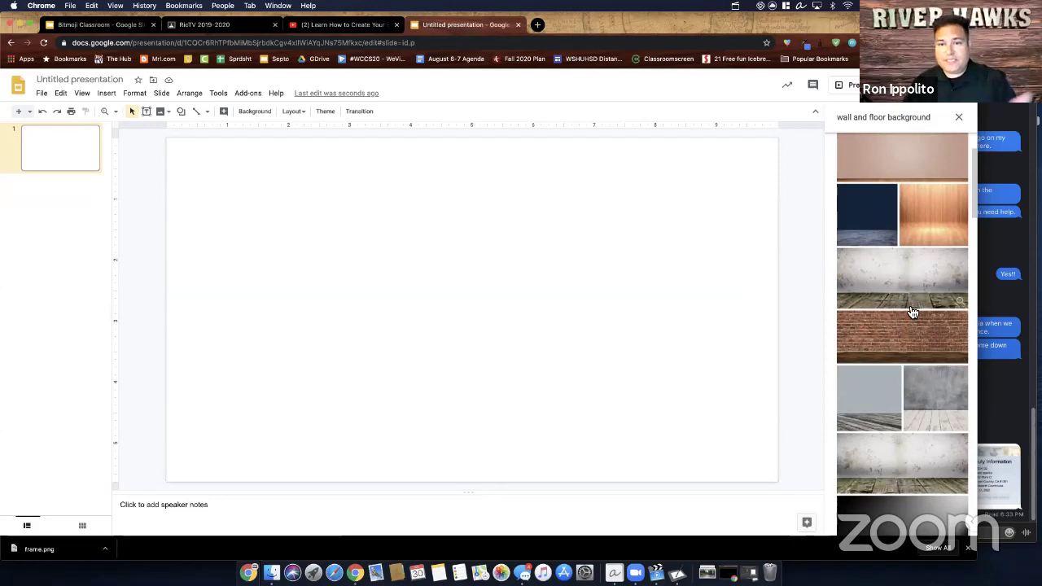
{"action": "scroll", "coordinate": [910, 318], "scroll_direction": "down", "scroll_amount": 2}
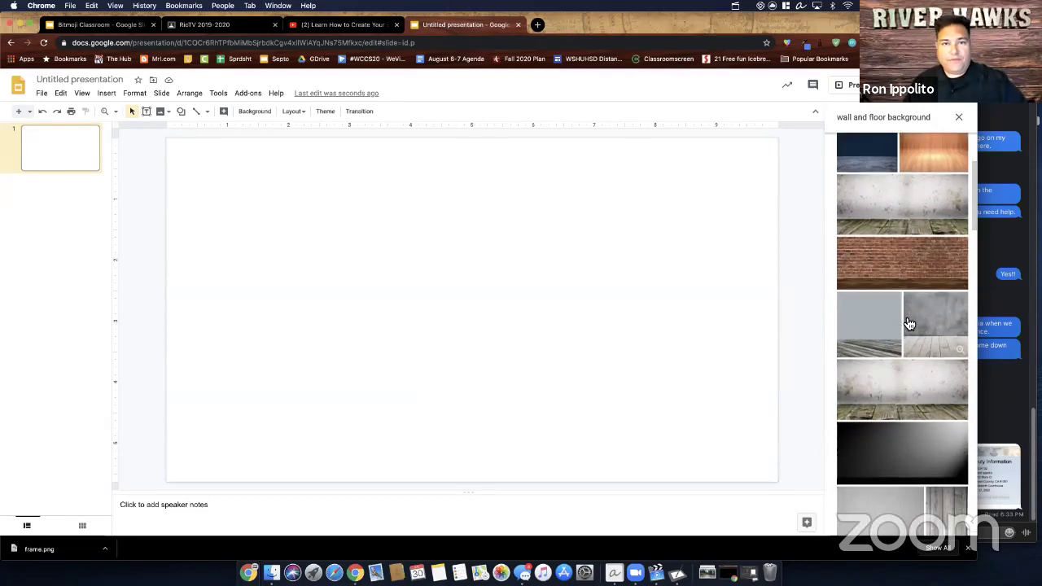
{"action": "scroll", "coordinate": [904, 326], "scroll_direction": "down", "scroll_amount": 2}
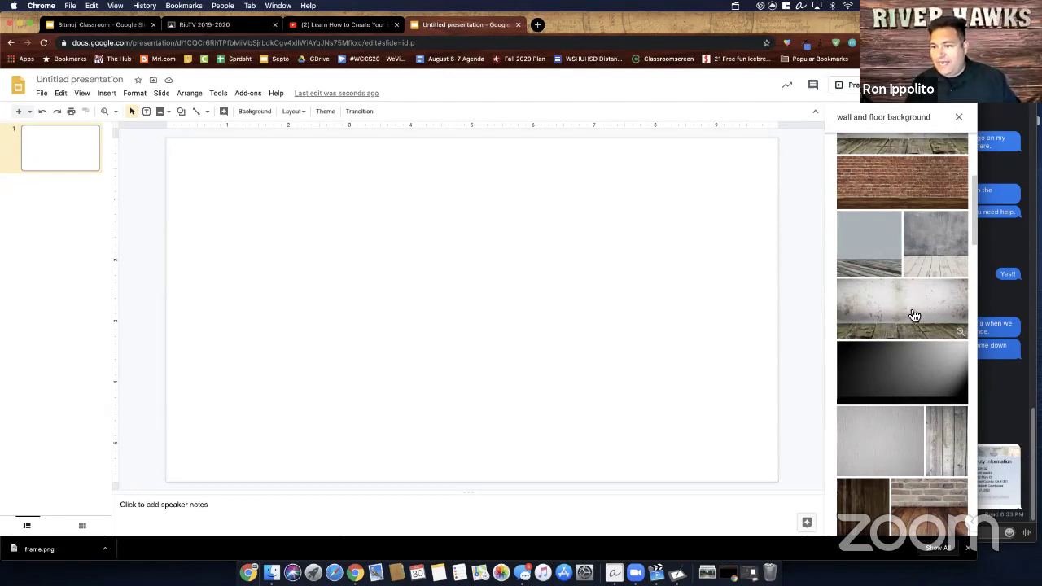
{"action": "scroll", "coordinate": [911, 320], "scroll_direction": "up", "scroll_amount": 1}
{"action": "left_click", "coordinate": [909, 323]}
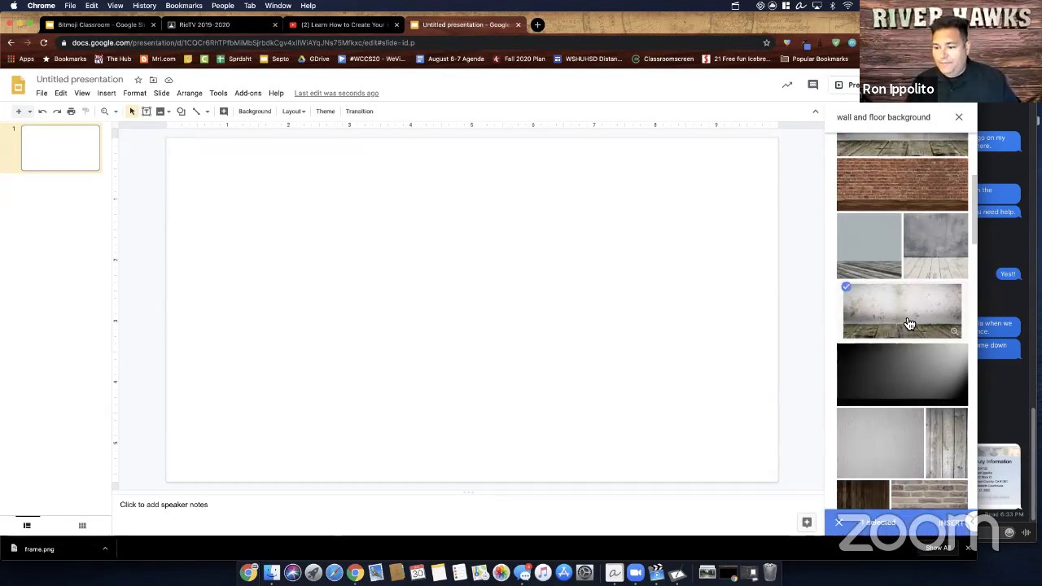
{"action": "left_click", "coordinate": [956, 527]}
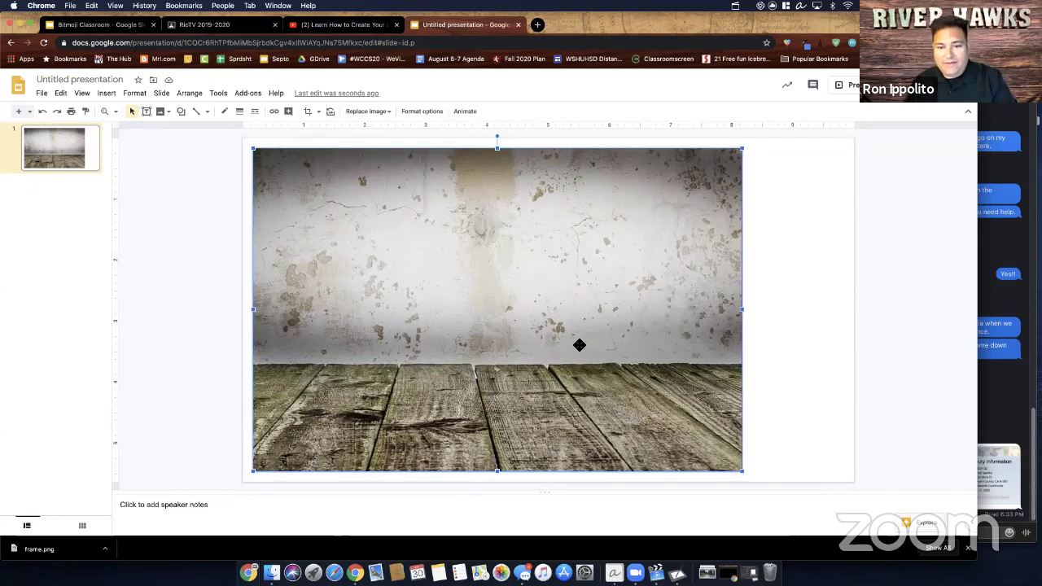
{"action": "key", "text": "BackSpace"}
Open Google Images in a new browser tab and search for "wall and floor background"
{"action": "left_click", "coordinate": [537, 24]}
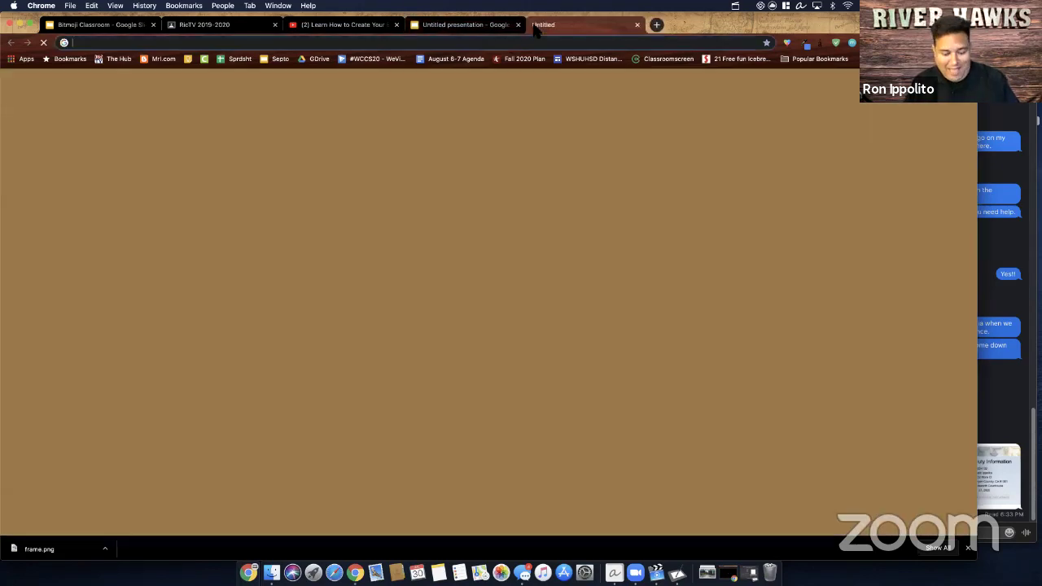
{"action": "type", "text": "images.google.com/?gws_rd=ssl"}
{"action": "key", "text": "Return"}
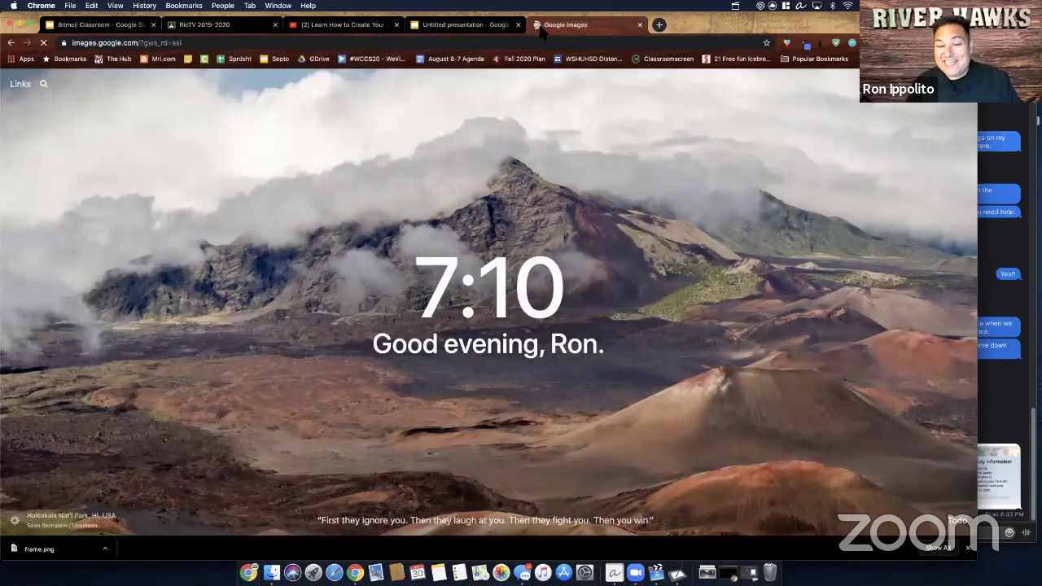
{"action": "type", "text": "wall and "}
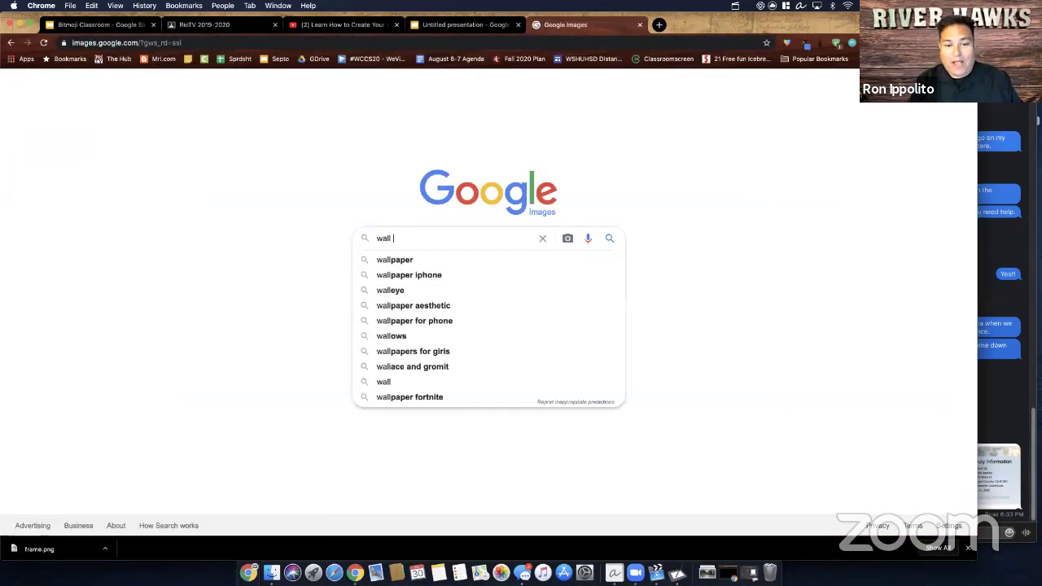
{"action": "type", "text": "fl"}
{"action": "key", "text": "Down"}
{"action": "key", "text": "Return"}
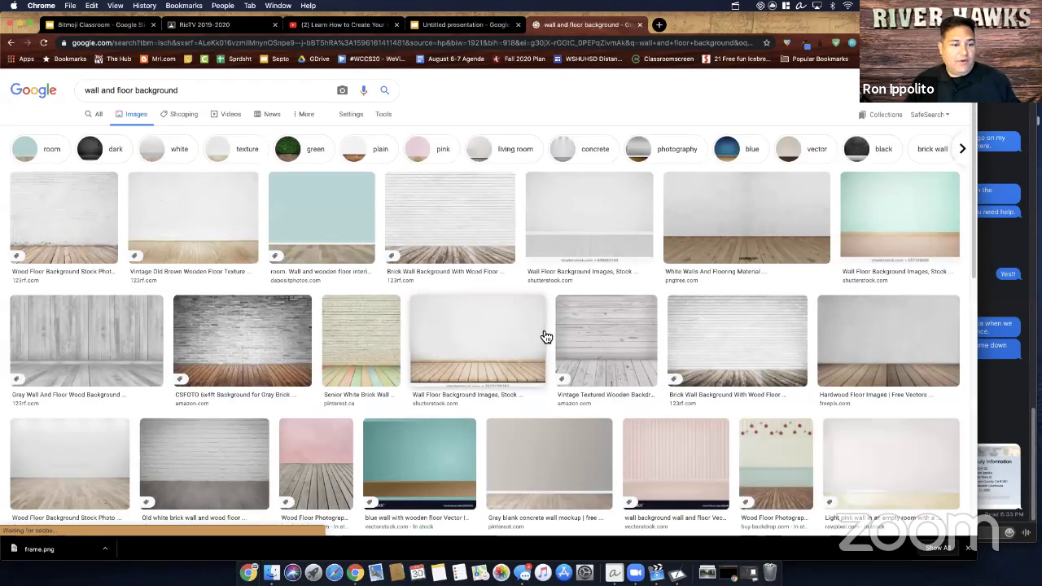
Preview several wall and floor backgrounds and copy the Freepik hardwood floor image with the plain grey wall
{"action": "left_click", "coordinate": [225, 229]}
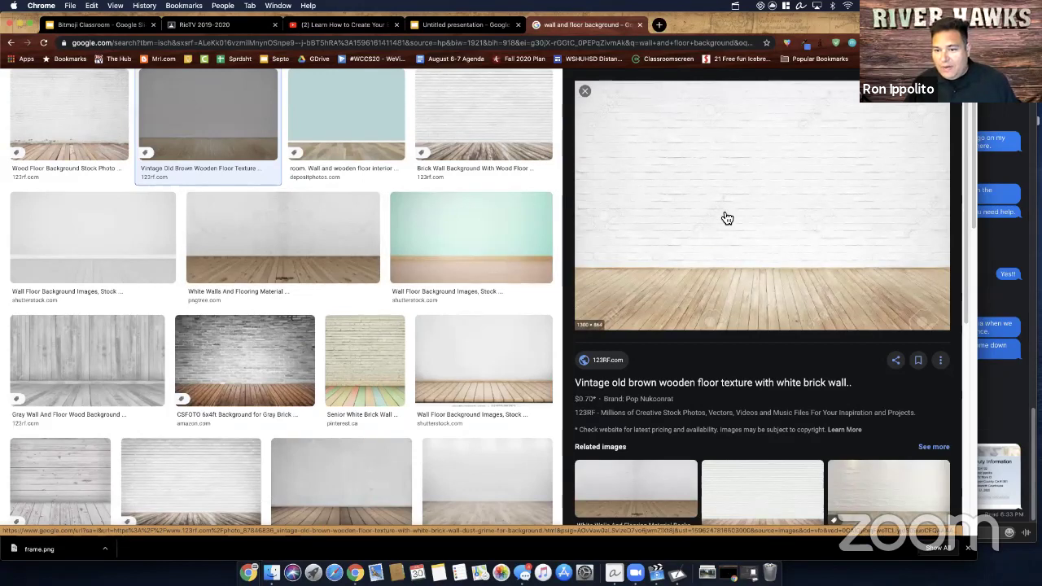
{"action": "left_click", "coordinate": [521, 237]}
{"action": "left_click", "coordinate": [483, 375]}
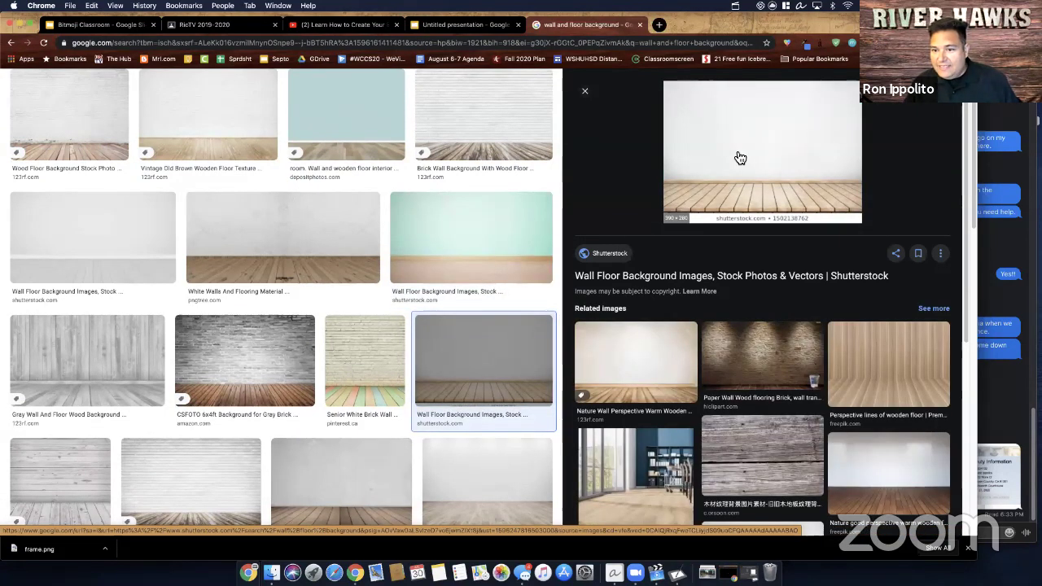
{"action": "left_click", "coordinate": [353, 477]}
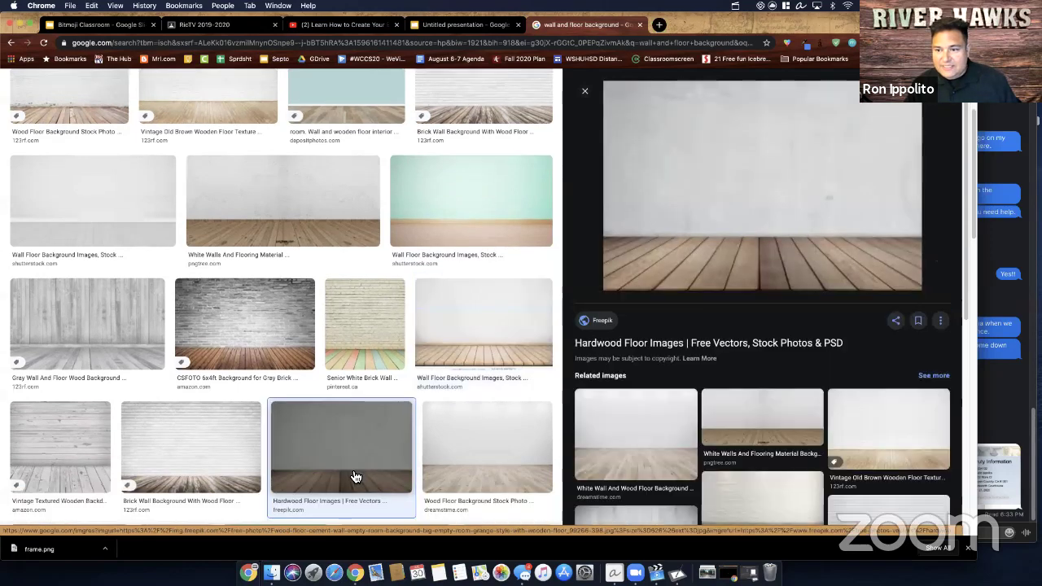
{"action": "right_click", "coordinate": [711, 179]}
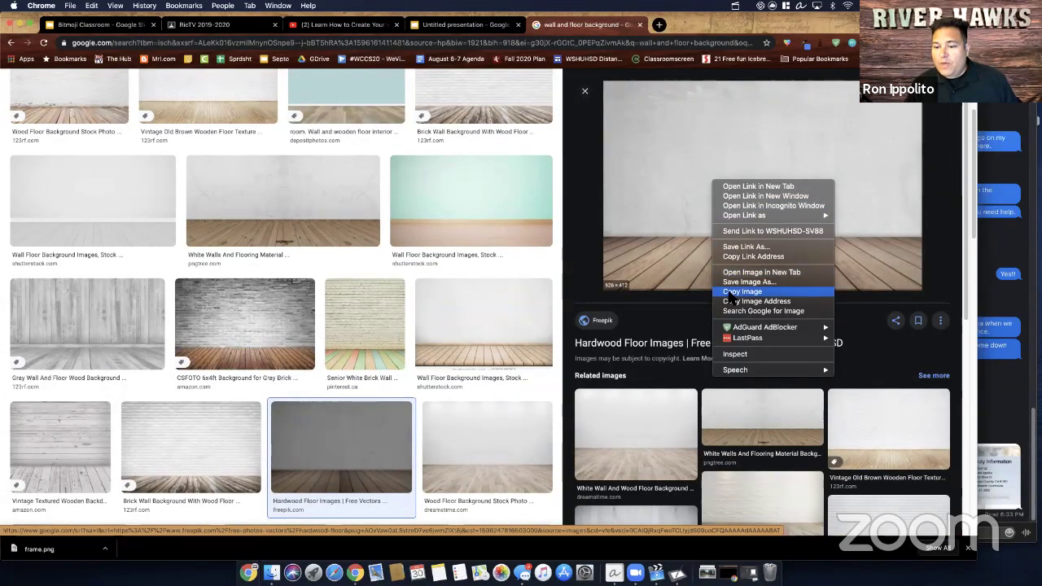
{"action": "left_click", "coordinate": [731, 293]}
Paste the copied image into the blank slide, align it with the upper-left slide corner and enlarge it proportionally to the slide's full height
{"action": "left_click", "coordinate": [464, 24]}
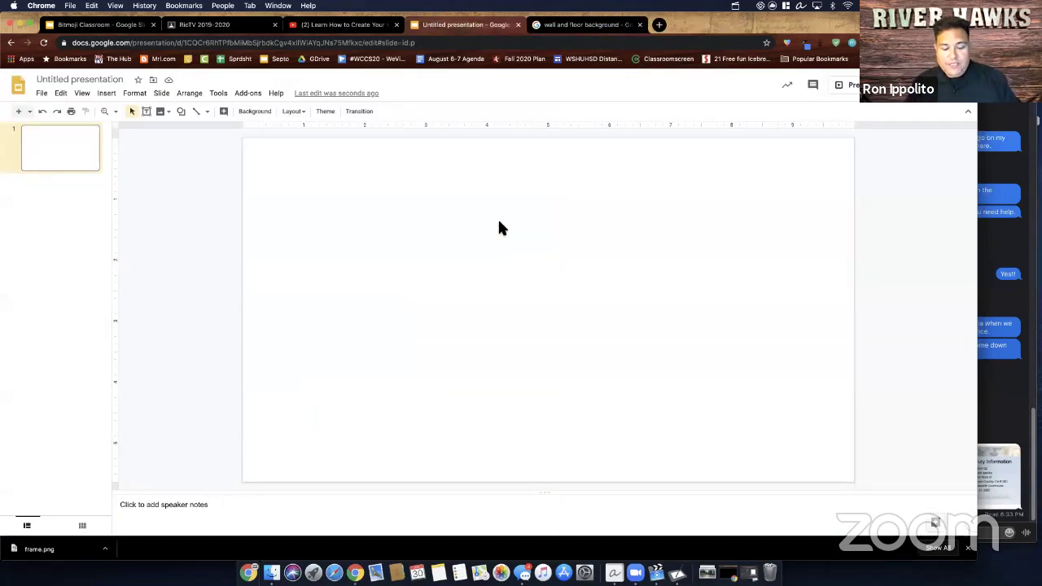
{"action": "key", "text": "super+v"}
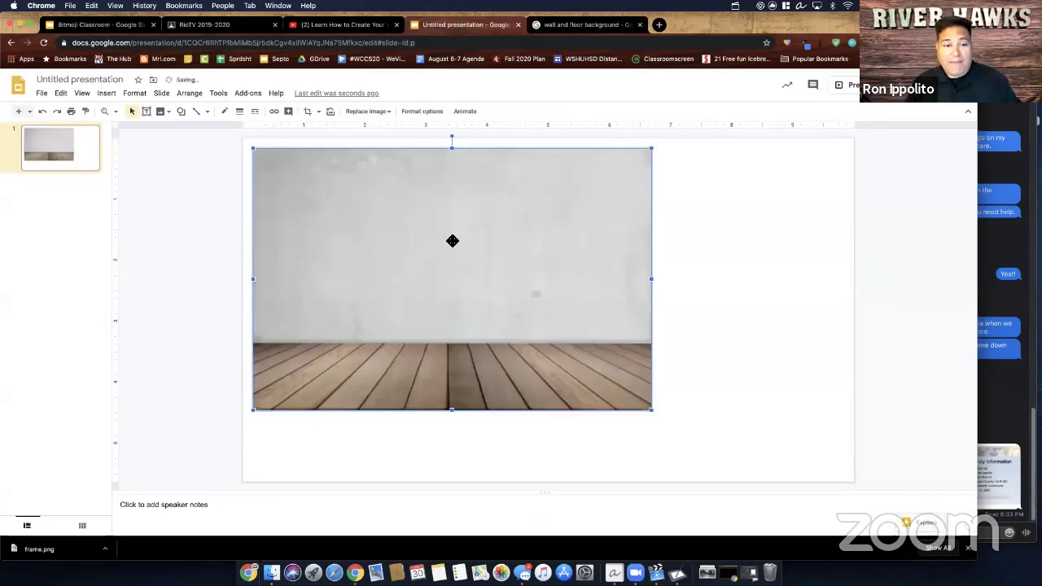
{"action": "left_click_drag", "start_coordinate": [444, 233], "coordinate": [433, 223]}
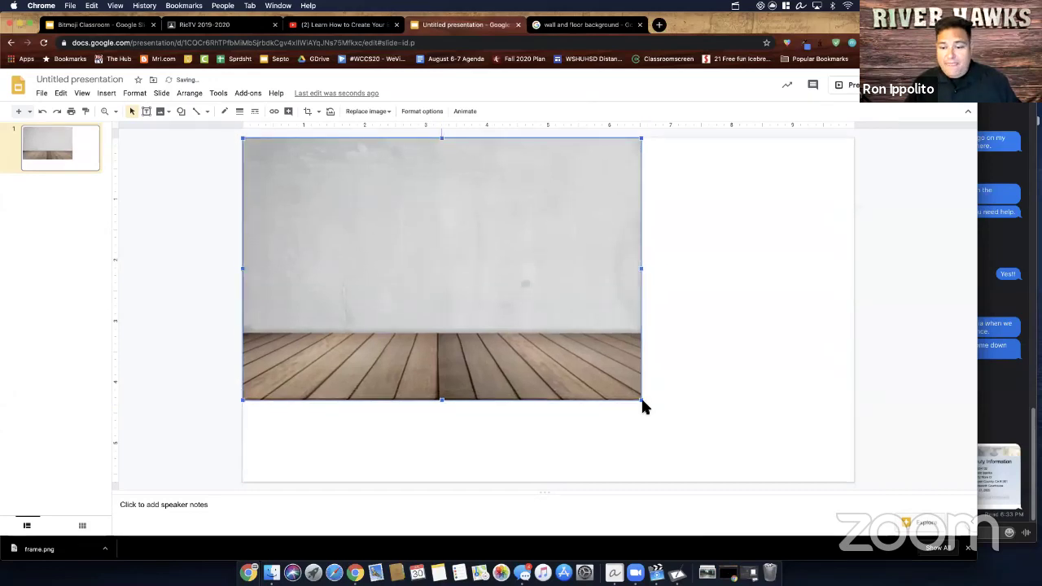
{"action": "left_click_drag", "start_coordinate": [644, 403], "coordinate": [765, 480]}
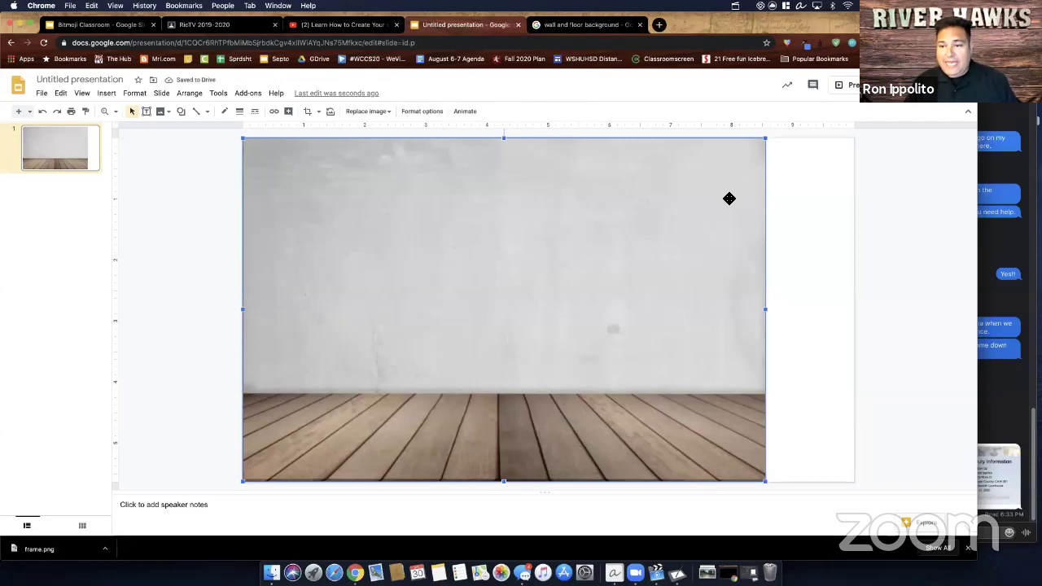
Try stretching the background image horizontally to the slide's right edge, and undo the stretch
{"action": "mouse_move", "coordinate": [840, 311]}
{"action": "left_mouse_down"}
{"action": "mouse_move", "coordinate": [865, 315]}
{"action": "mouse_move", "coordinate": [856, 312]}
{"action": "left_mouse_up"}
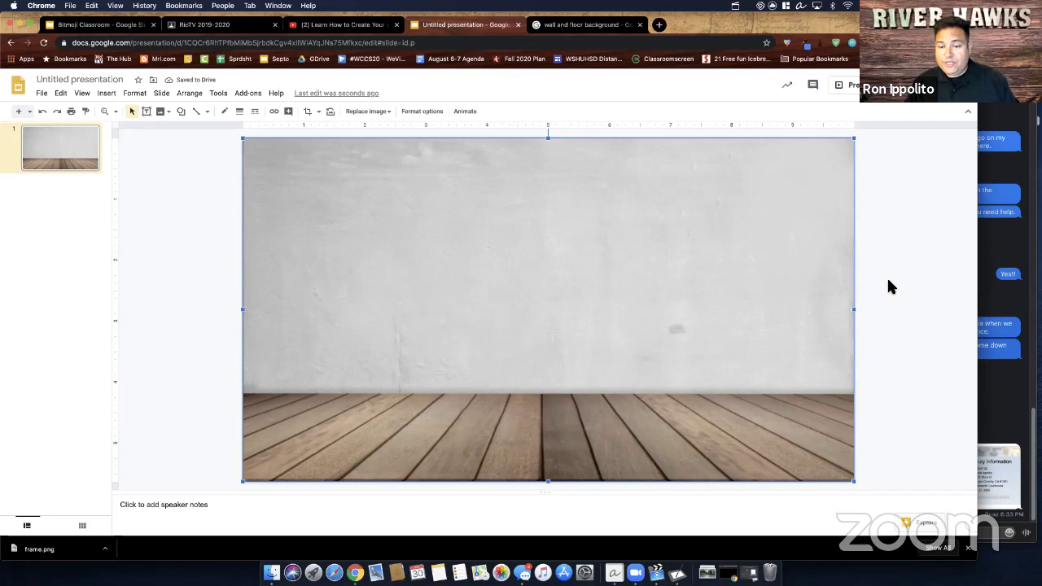
{"action": "key", "text": "super+z"}
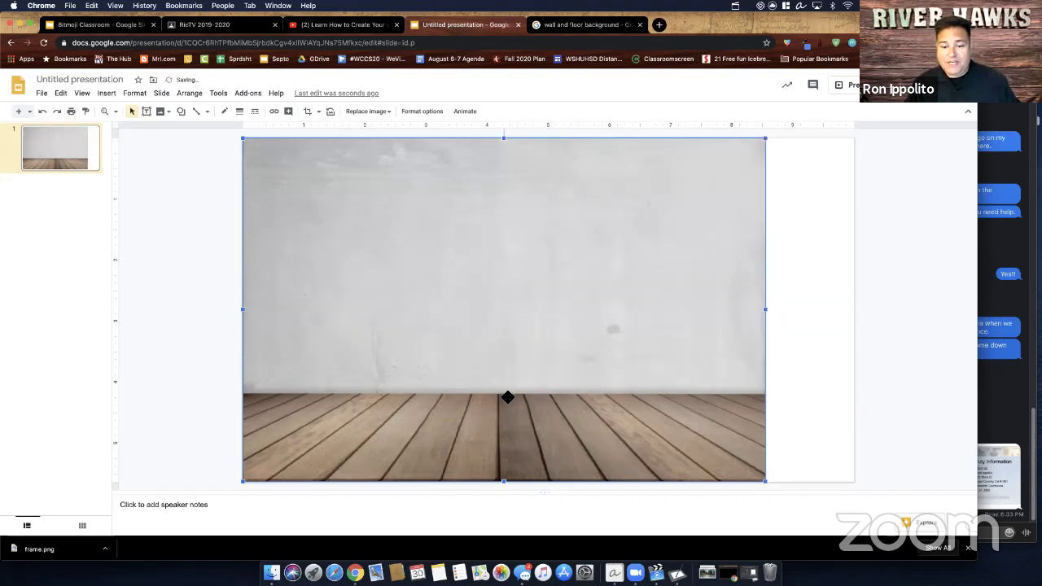
Crop a strip of floor off the bottom of the background image and enlarge it proportionally to the slide's full height
{"action": "double_click", "coordinate": [505, 467]}
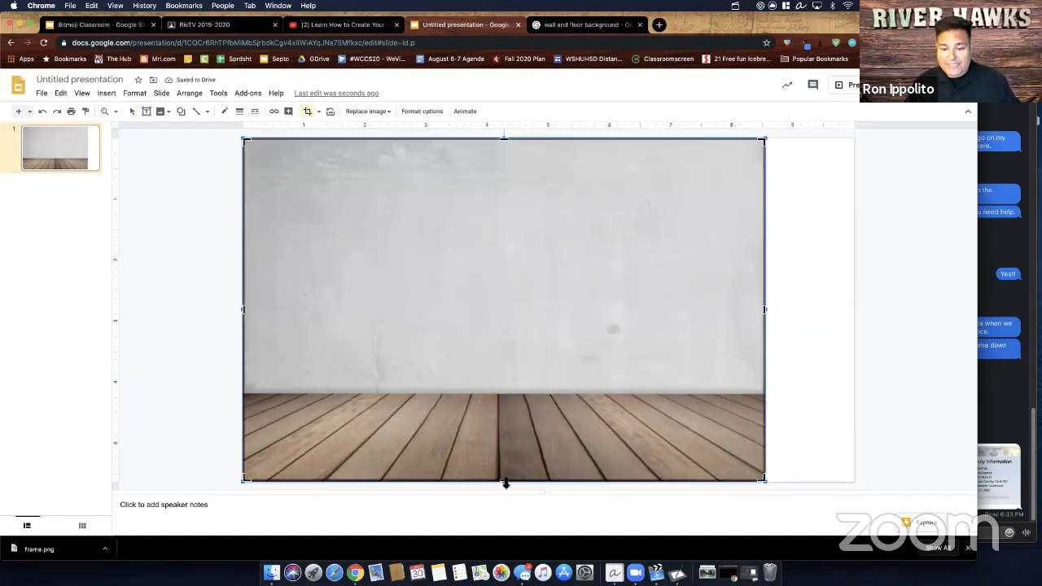
{"action": "left_click_drag", "start_coordinate": [506, 477], "coordinate": [505, 444]}
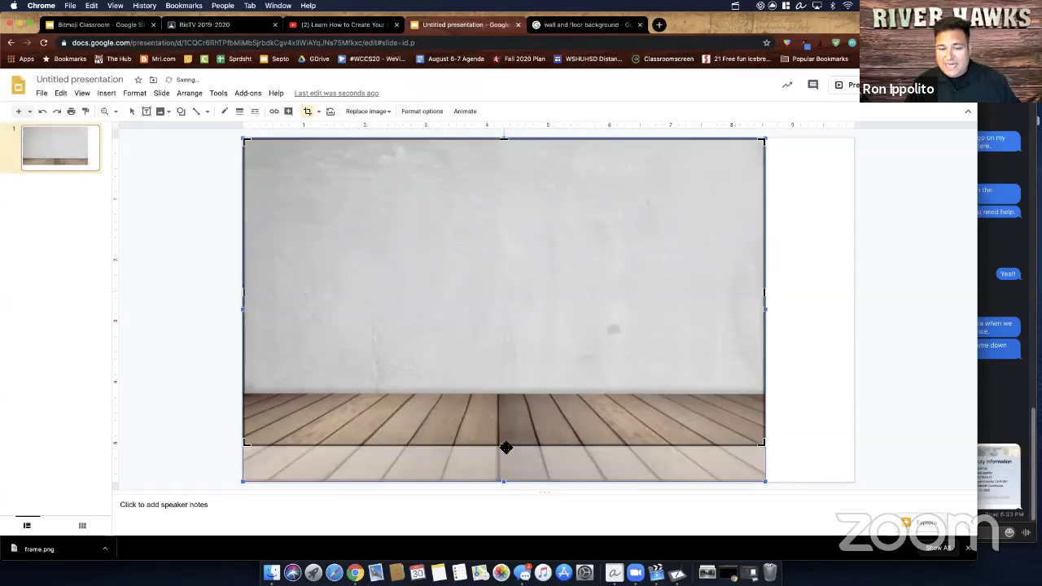
{"action": "key", "text": "Return"}
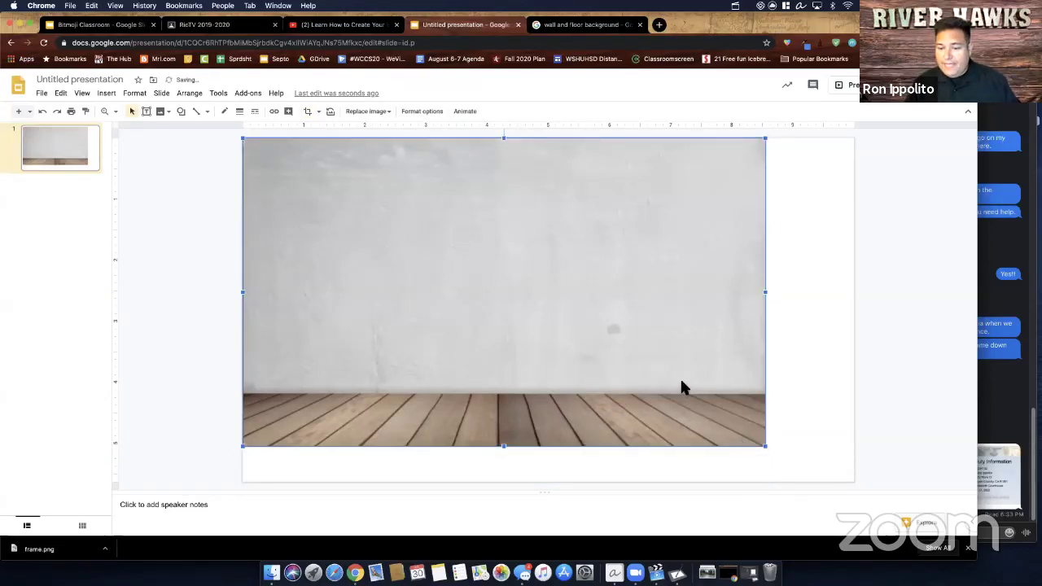
{"action": "left_click_drag", "start_coordinate": [765, 446], "coordinate": [824, 481]}
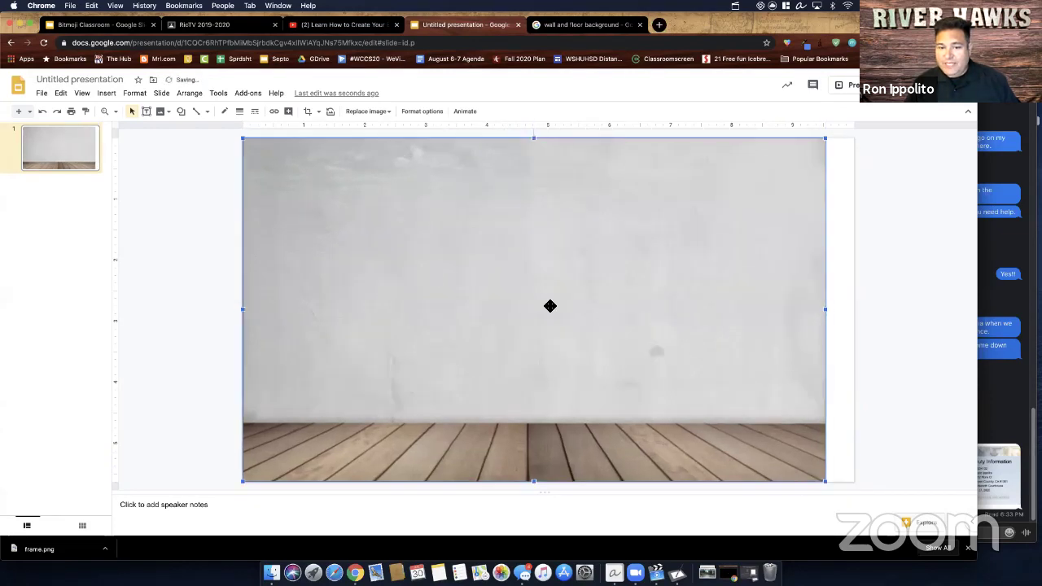
{"action": "double_click", "coordinate": [539, 154]}
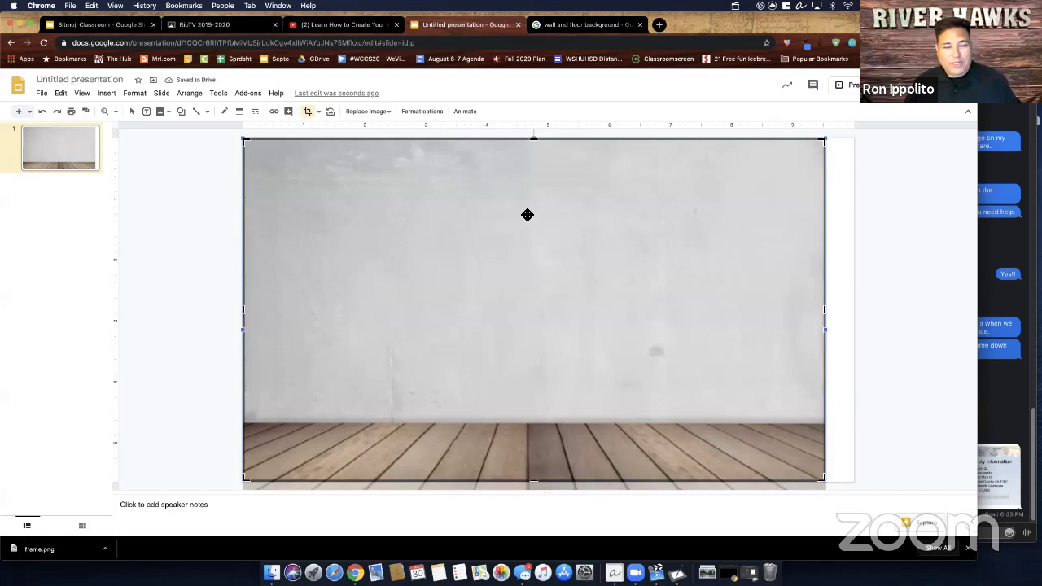
{"action": "key", "text": "Escape"}
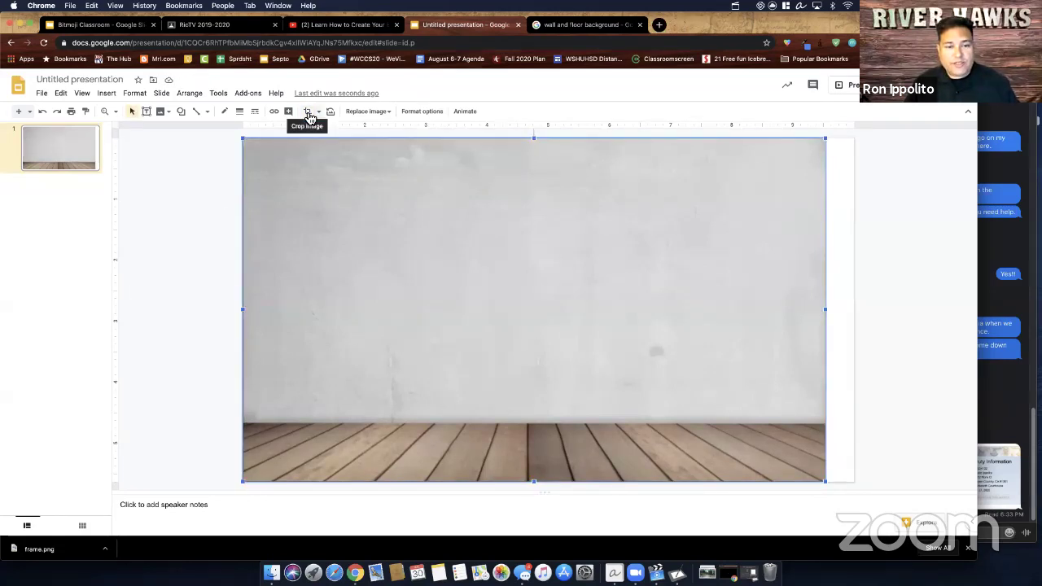
Crop a strip of wall off the top of the background image
{"action": "left_click", "coordinate": [308, 114]}
{"action": "left_click_drag", "start_coordinate": [534, 141], "coordinate": [532, 167]}
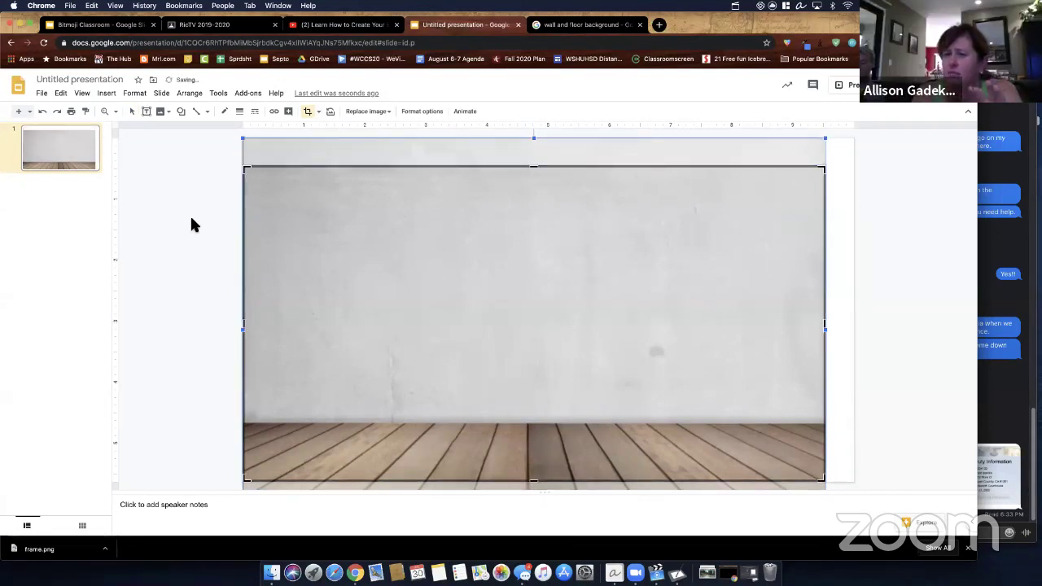
{"action": "key", "text": "Return"}
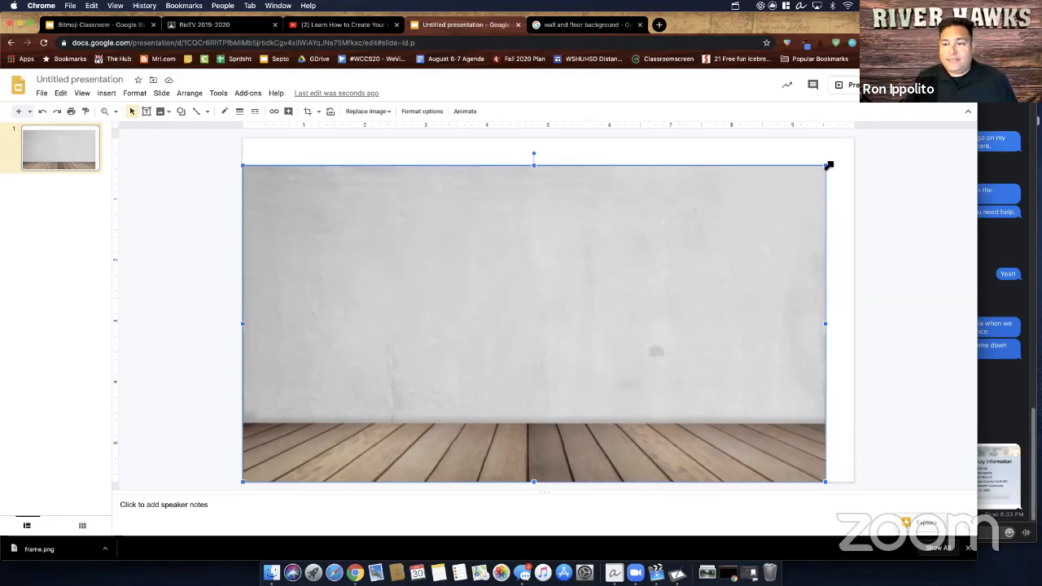
Save the Freepik hardwood floor image from the image search results to the Desktop as a JPEG
{"action": "left_click", "coordinate": [586, 24]}
{"action": "right_click", "coordinate": [755, 139]}
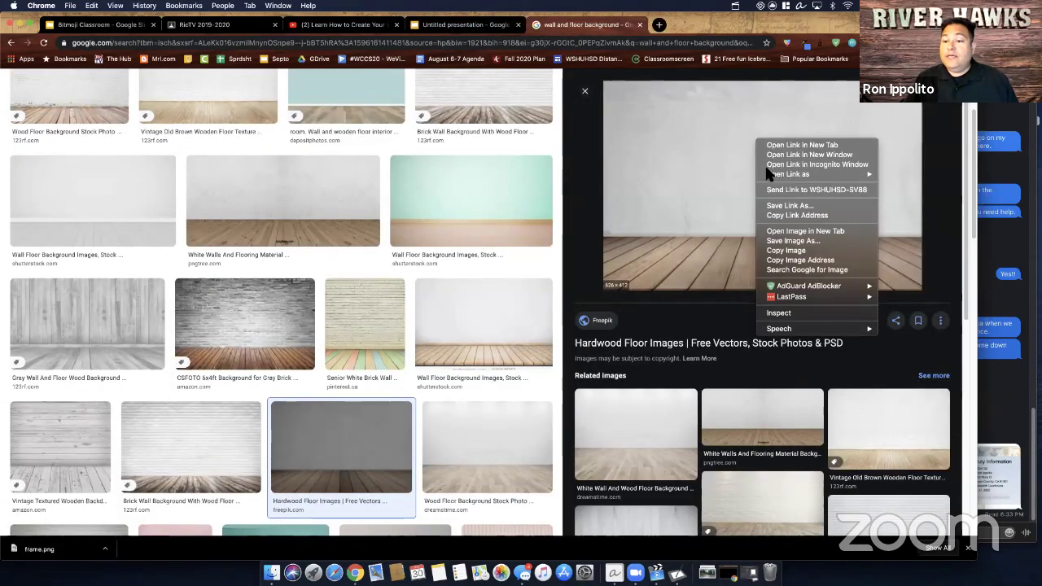
{"action": "left_click", "coordinate": [786, 241]}
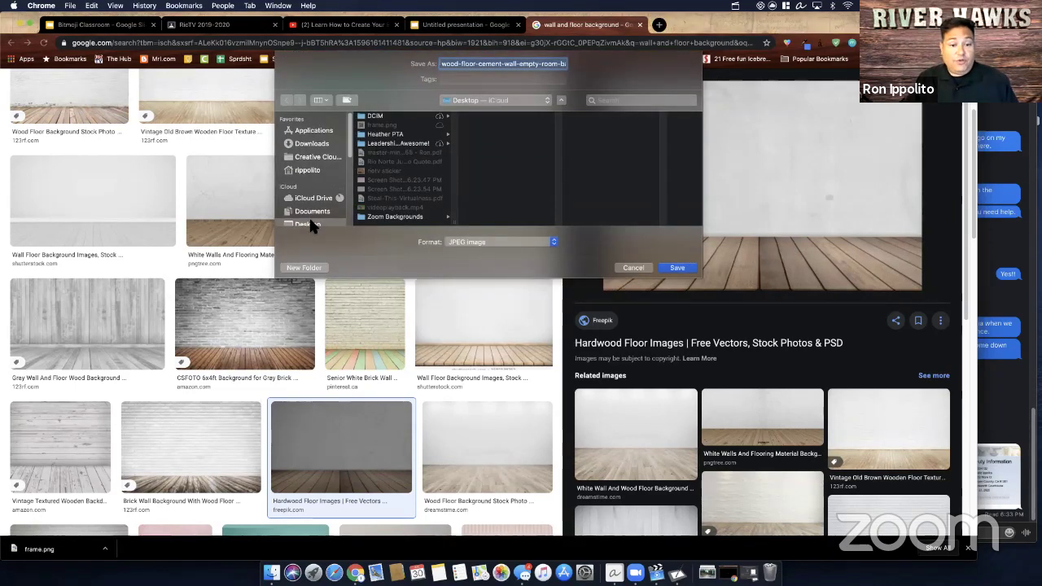
{"action": "left_click", "coordinate": [677, 267]}
Delete the cropped image from the slide and set the saved wood-floor JPEG from the Desktop as the slide background
{"action": "left_click", "coordinate": [464, 25]}
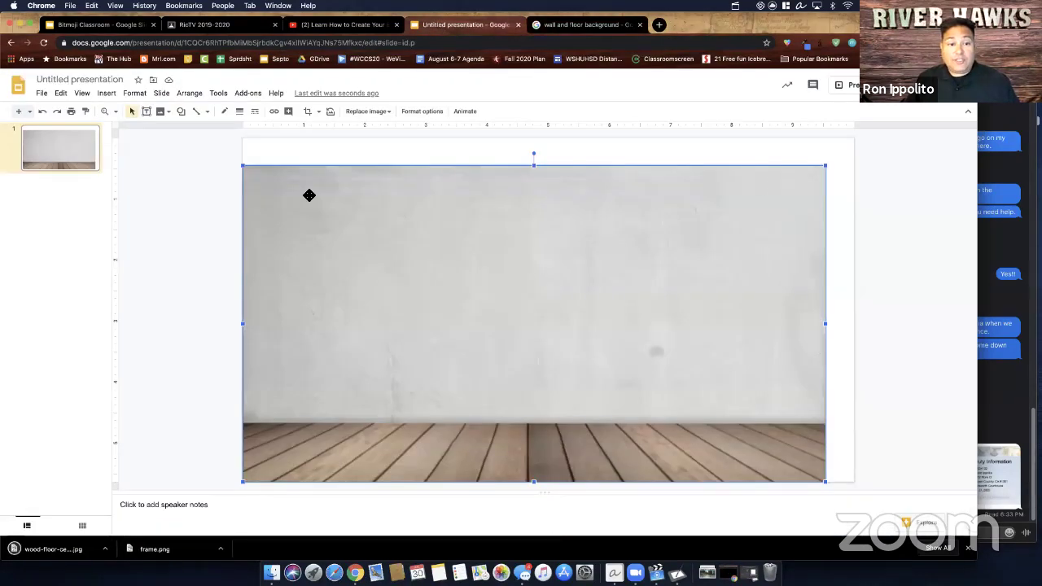
{"action": "key", "text": "Delete"}
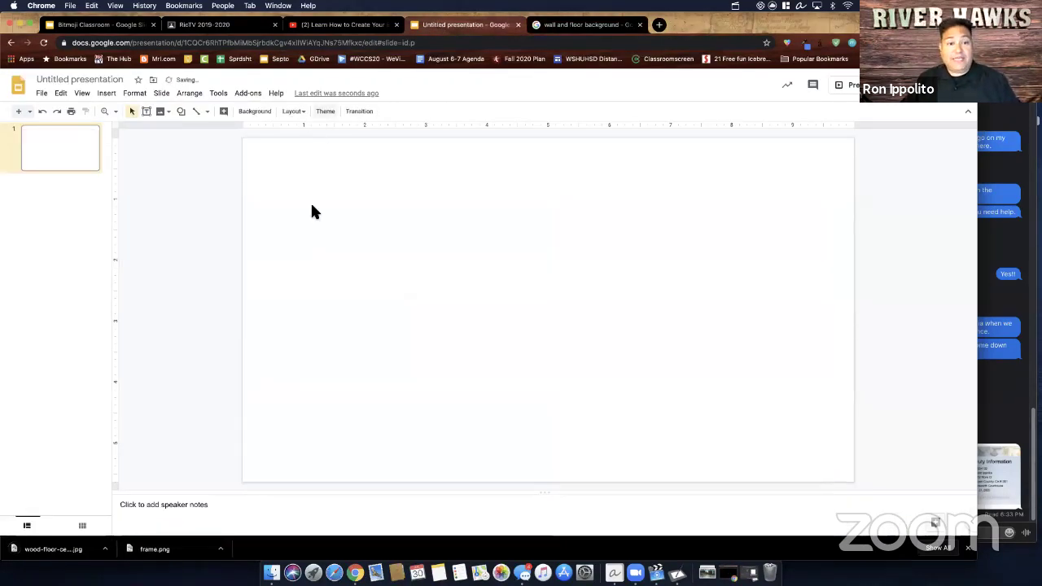
{"action": "left_click", "coordinate": [254, 110]}
{"action": "left_click", "coordinate": [522, 301]}
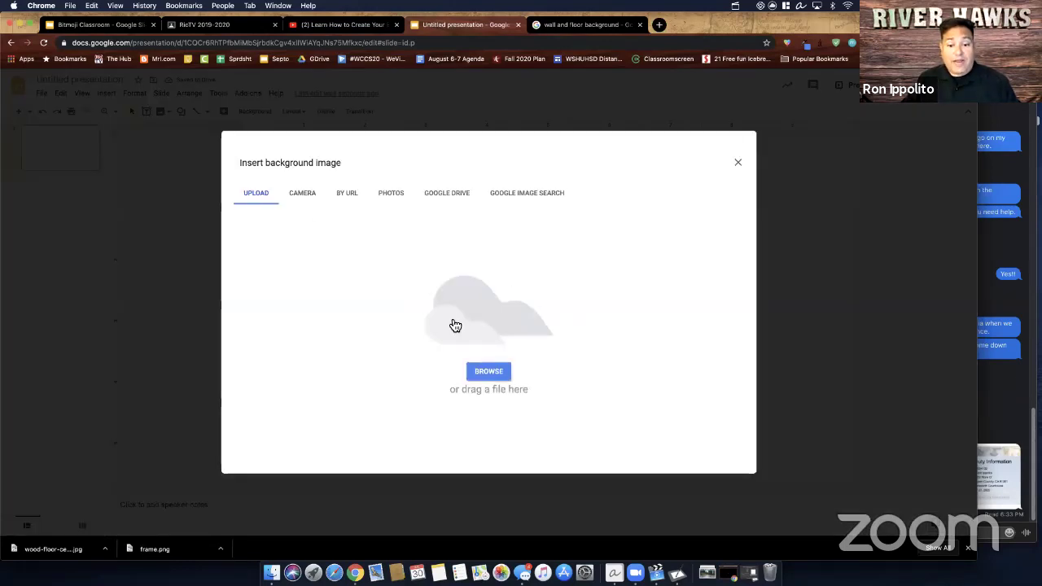
{"action": "left_click", "coordinate": [494, 373]}
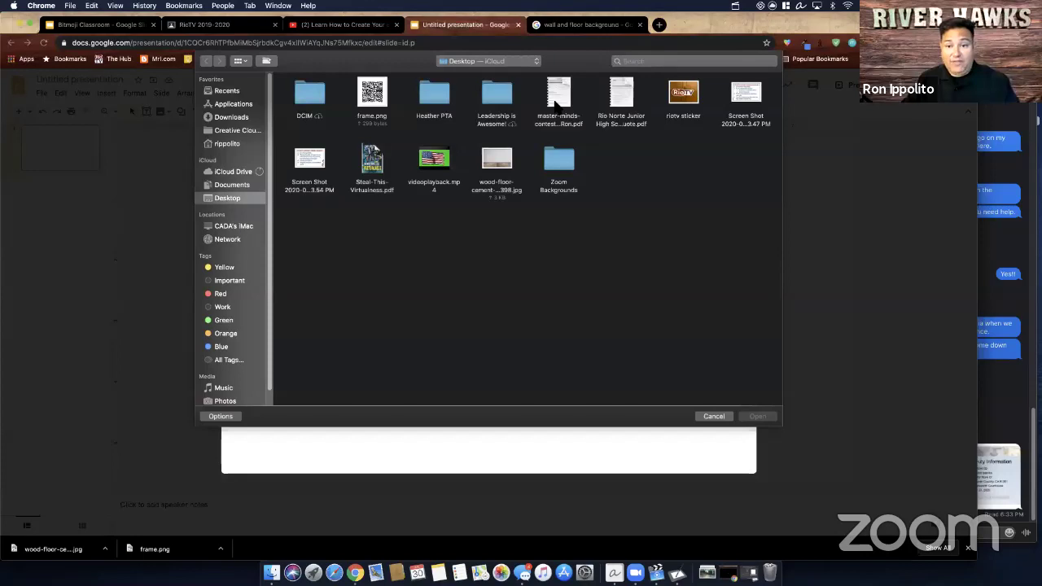
{"action": "left_click", "coordinate": [493, 163]}
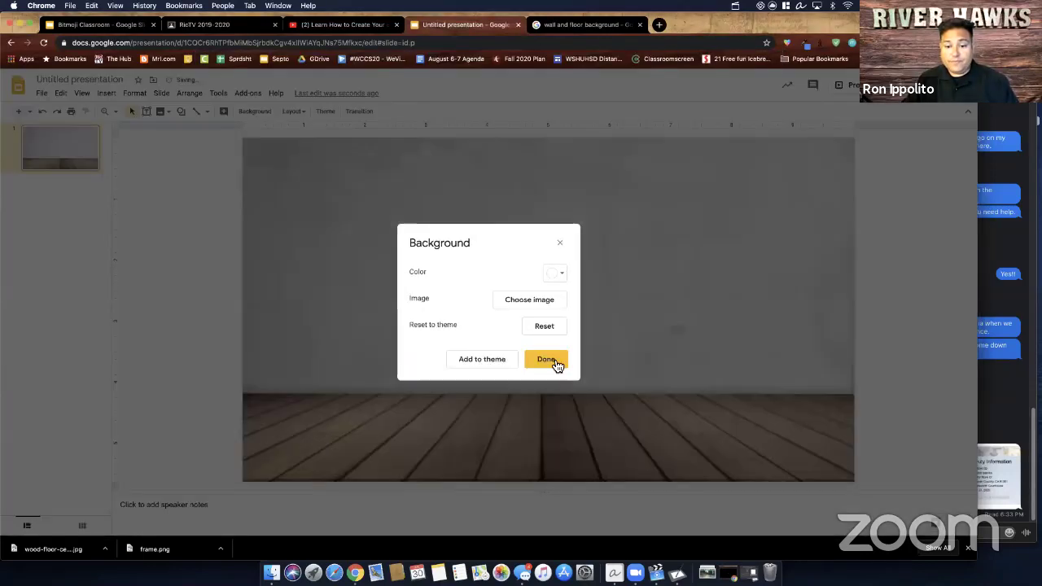
{"action": "left_click", "coordinate": [547, 359]}
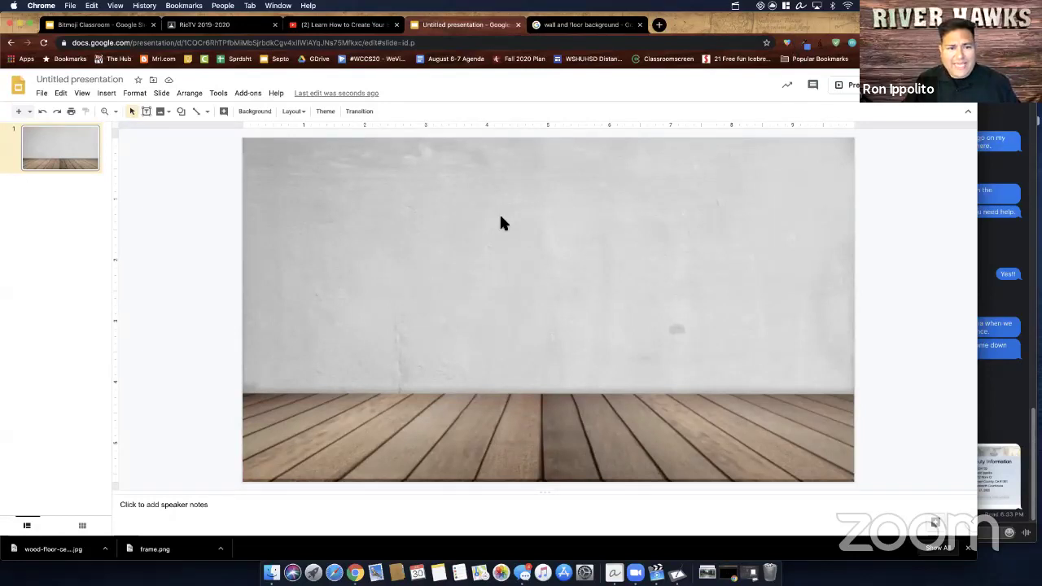
Draw a rectangle about 10 by 4.2 inches covering the entire grey wall down to the floor line
{"action": "left_click", "coordinate": [113, 96]}
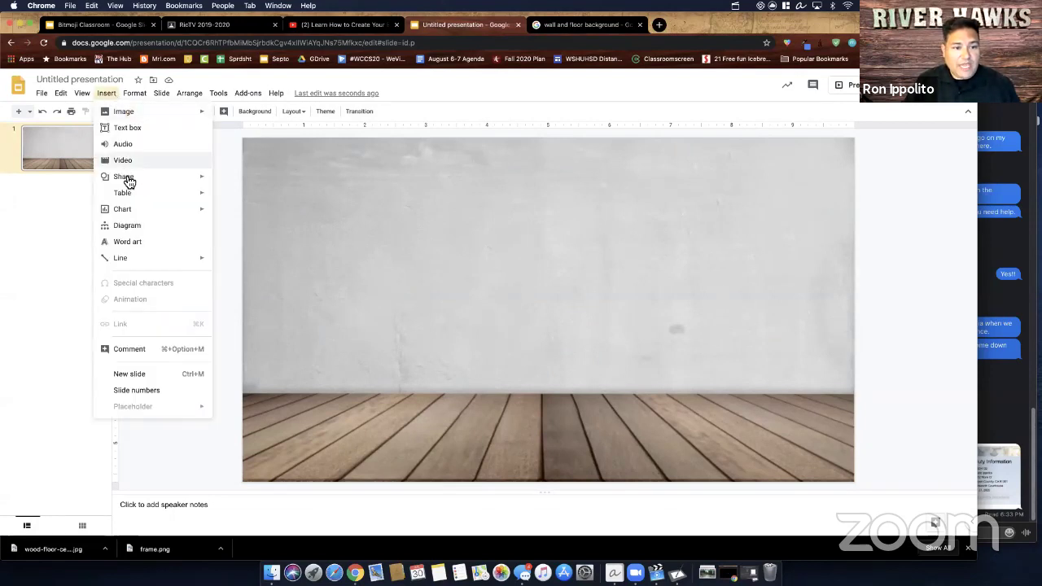
{"action": "mouse_move", "coordinate": [188, 178]}
{"action": "mouse_move", "coordinate": [241, 186]}
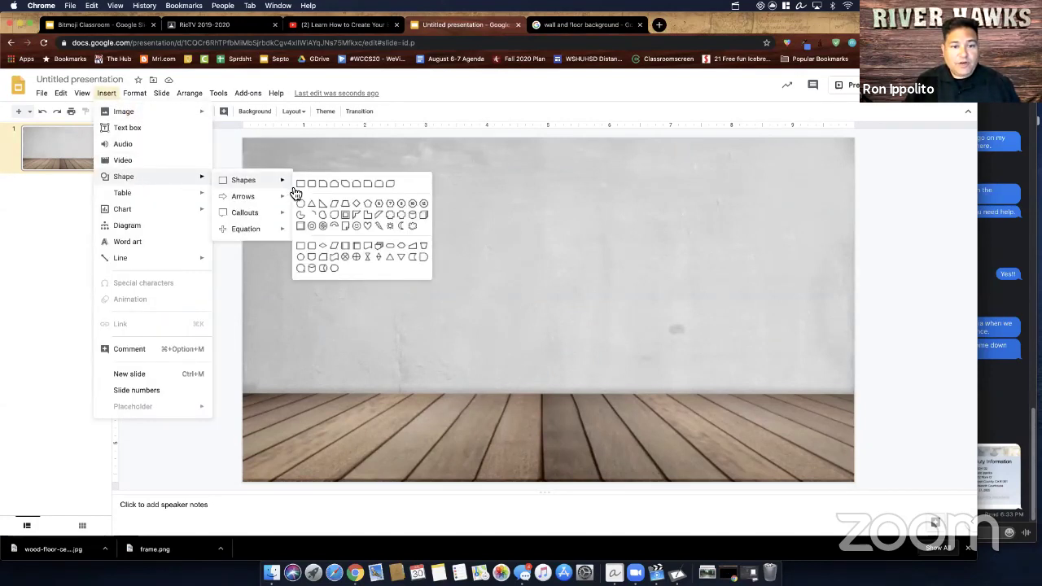
{"action": "left_click", "coordinate": [301, 185]}
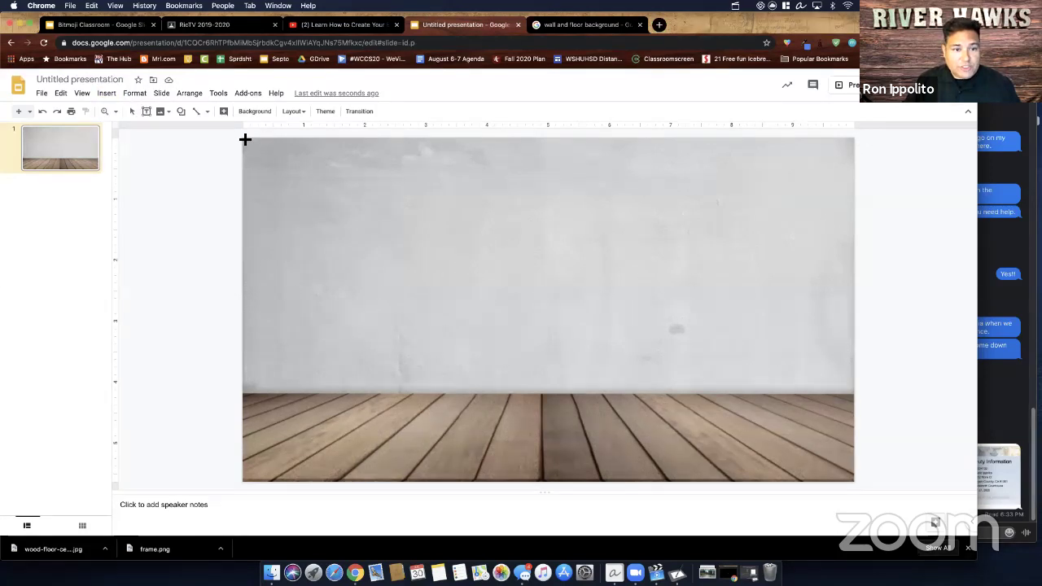
{"action": "left_click_drag", "start_coordinate": [245, 139], "coordinate": [857, 396]}
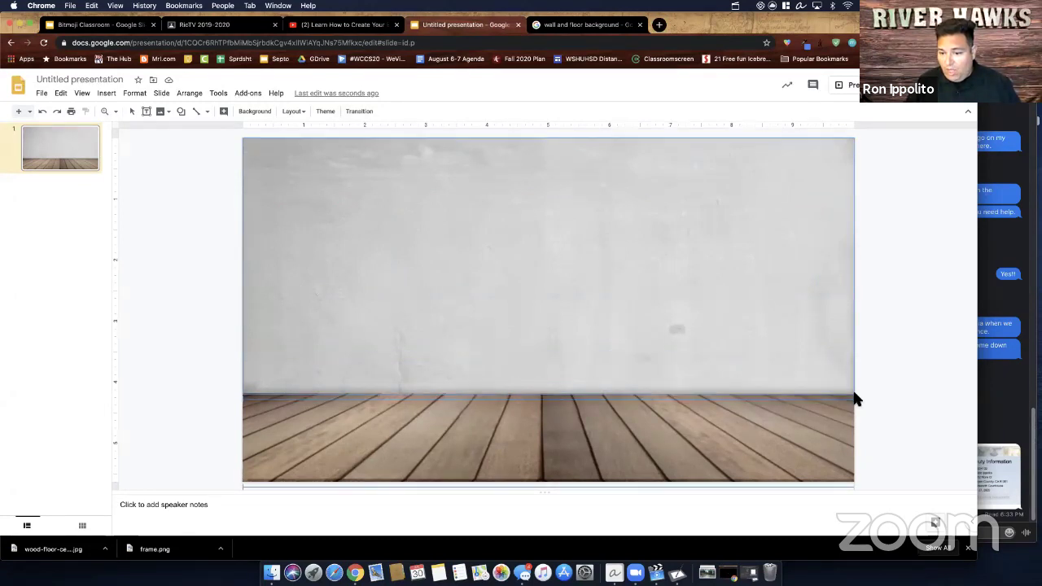
{"action": "left_click_drag", "start_coordinate": [855, 399], "coordinate": [855, 399]}
{"action": "left_click", "coordinate": [896, 345]}
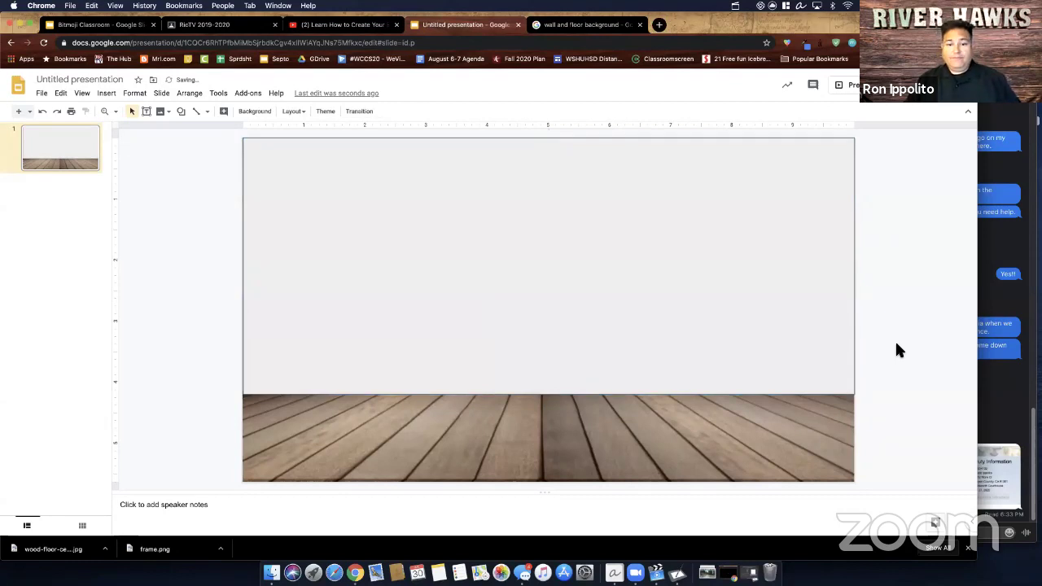
Make the outline of the wall rectangle transparent
{"action": "left_click", "coordinate": [481, 218]}
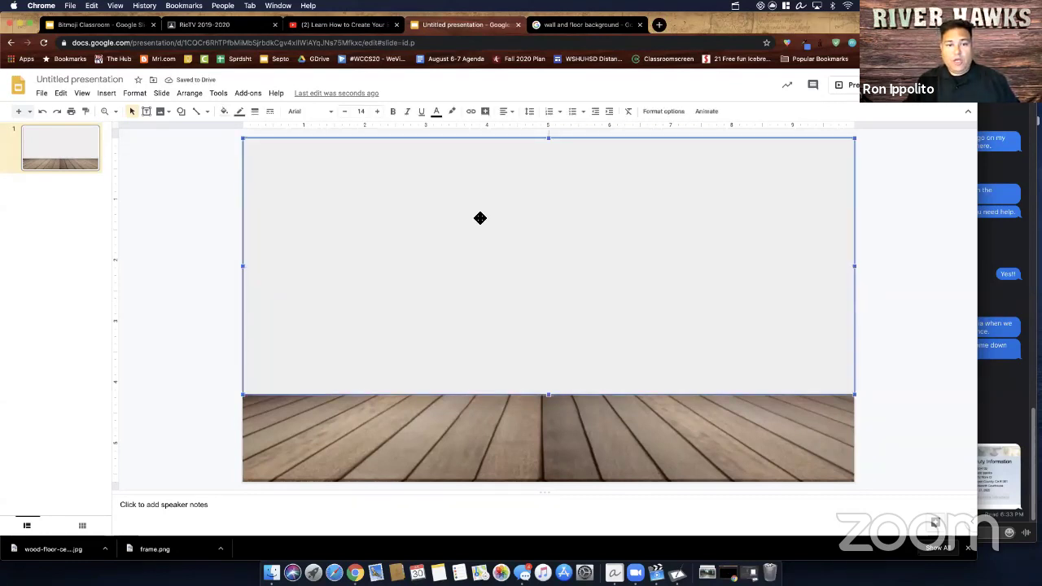
{"action": "left_click", "coordinate": [242, 119]}
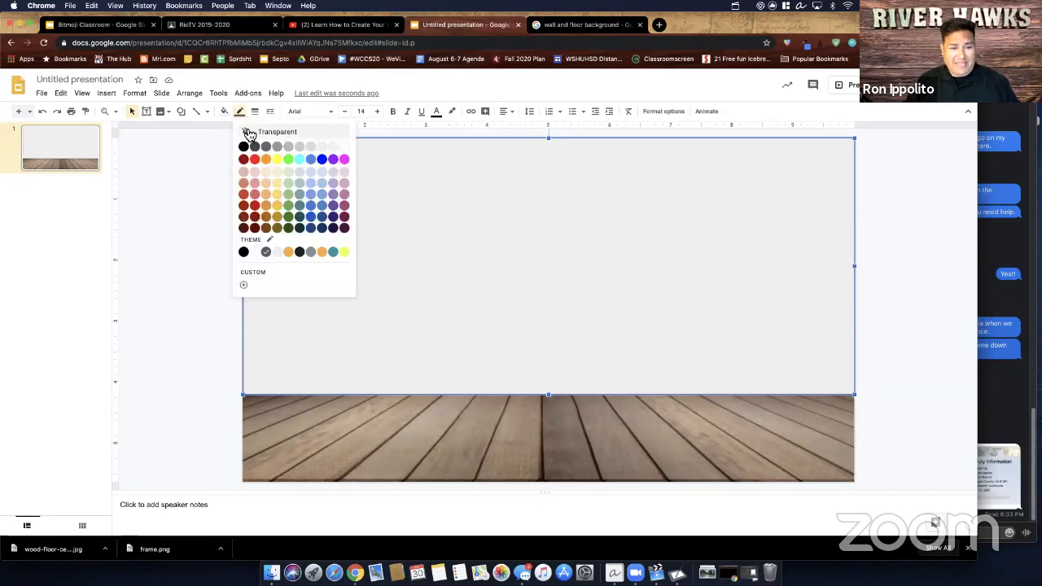
{"action": "left_click", "coordinate": [246, 131]}
{"action": "left_click", "coordinate": [203, 173]}
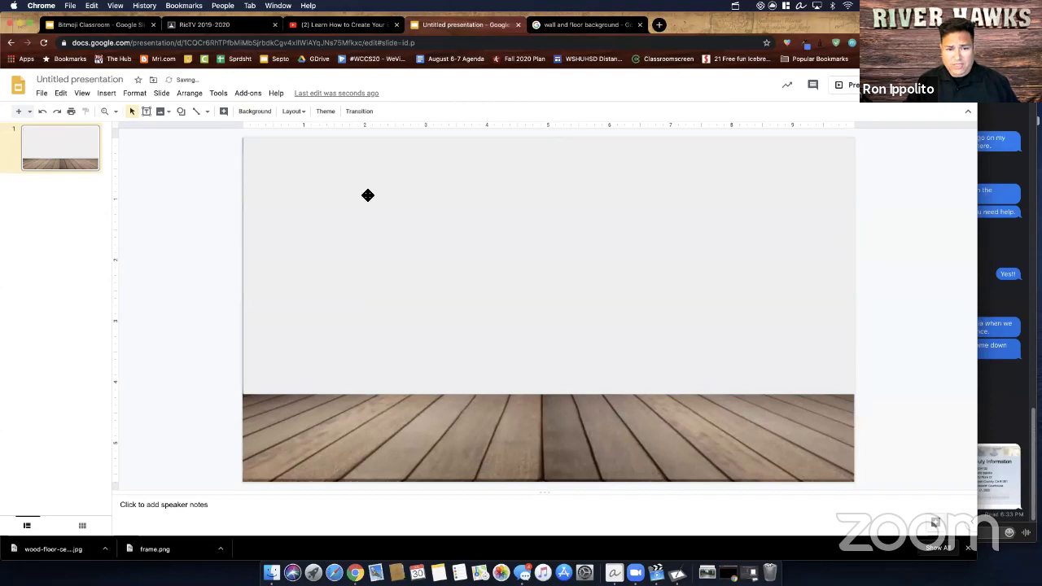
Try a solid magenta fill and a solid dark blue fill on the wall rectangle
{"action": "left_click", "coordinate": [368, 194]}
{"action": "left_click", "coordinate": [225, 112]}
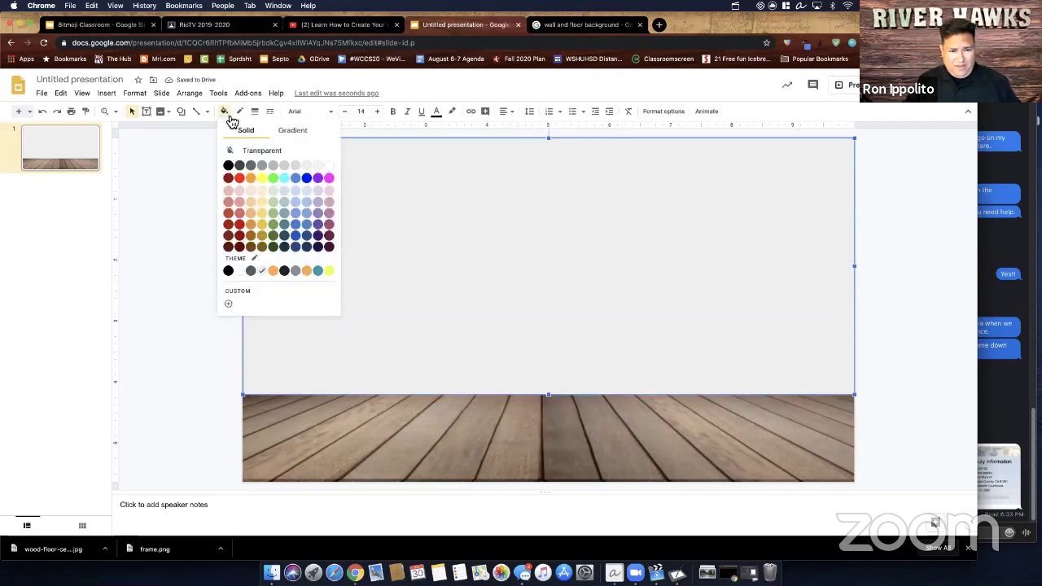
{"action": "left_click", "coordinate": [329, 177]}
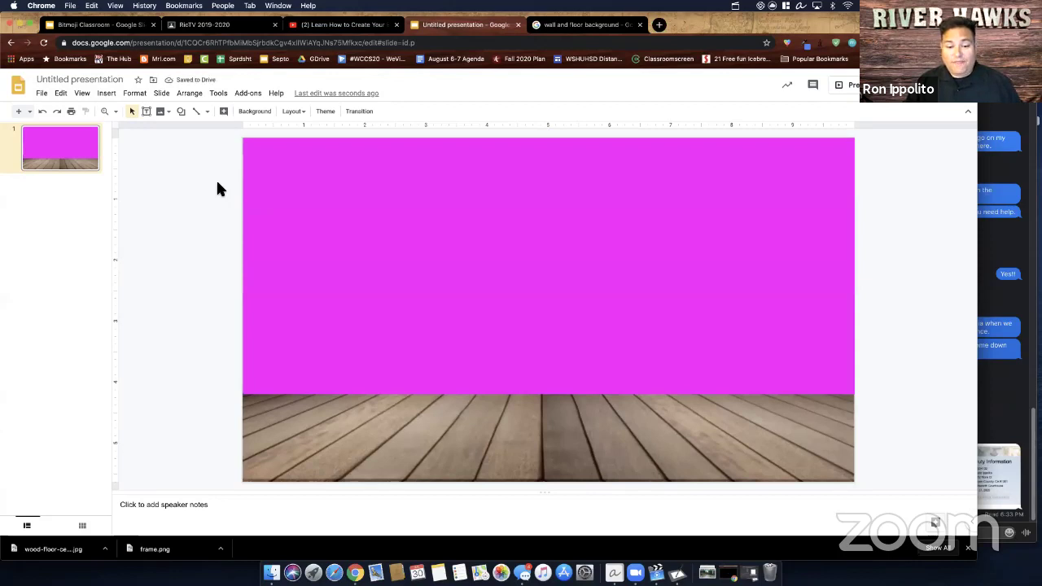
{"action": "left_click", "coordinate": [318, 171]}
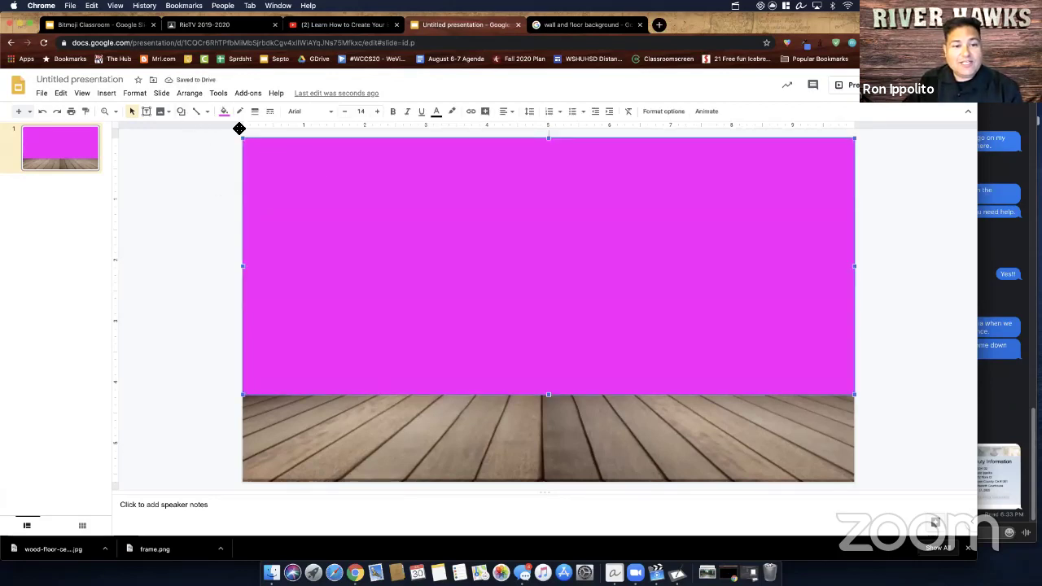
{"action": "left_click", "coordinate": [224, 113]}
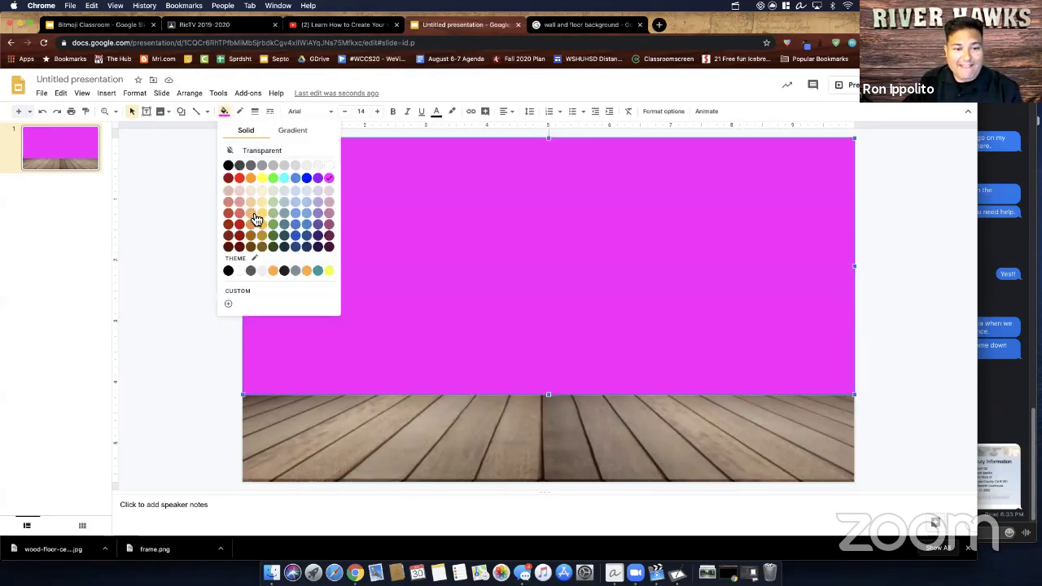
{"action": "left_click", "coordinate": [306, 235]}
{"action": "left_click", "coordinate": [235, 240]}
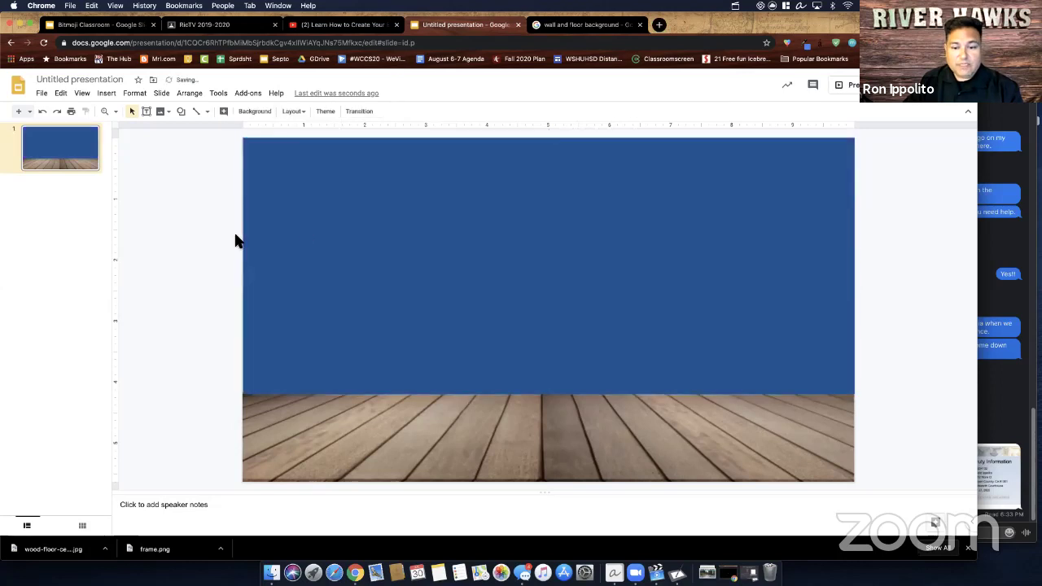
Fill the wall rectangle with the blue radial gradient that is lighter in the center
{"action": "left_click", "coordinate": [321, 228]}
{"action": "left_click", "coordinate": [223, 112]}
{"action": "left_click", "coordinate": [296, 131]}
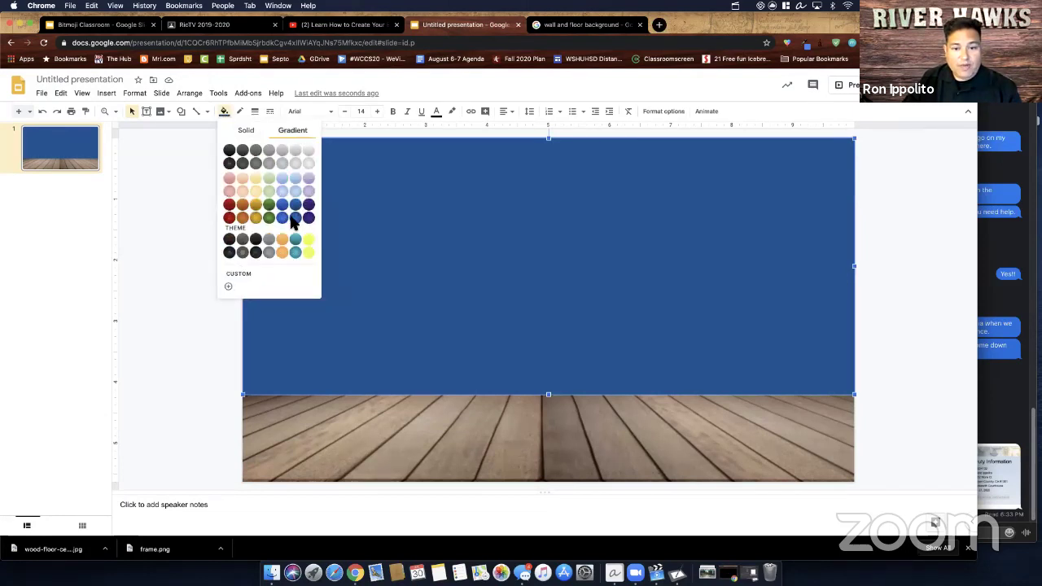
{"action": "left_click", "coordinate": [295, 218]}
{"action": "left_click", "coordinate": [207, 228]}
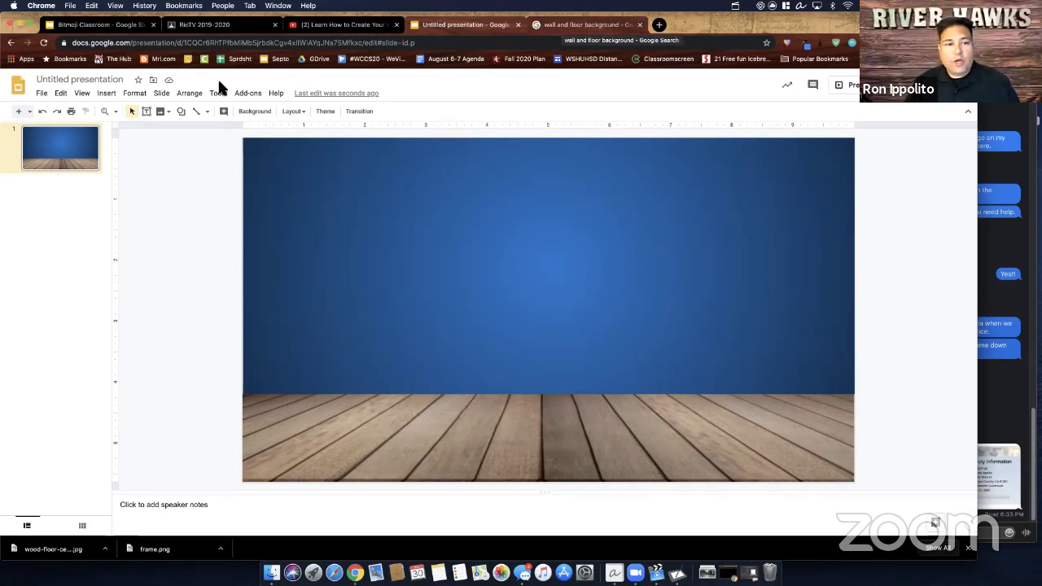
Search the web for "whiteboard" images to insert into the slide
{"action": "left_click", "coordinate": [106, 94]}
{"action": "mouse_move", "coordinate": [107, 117]}
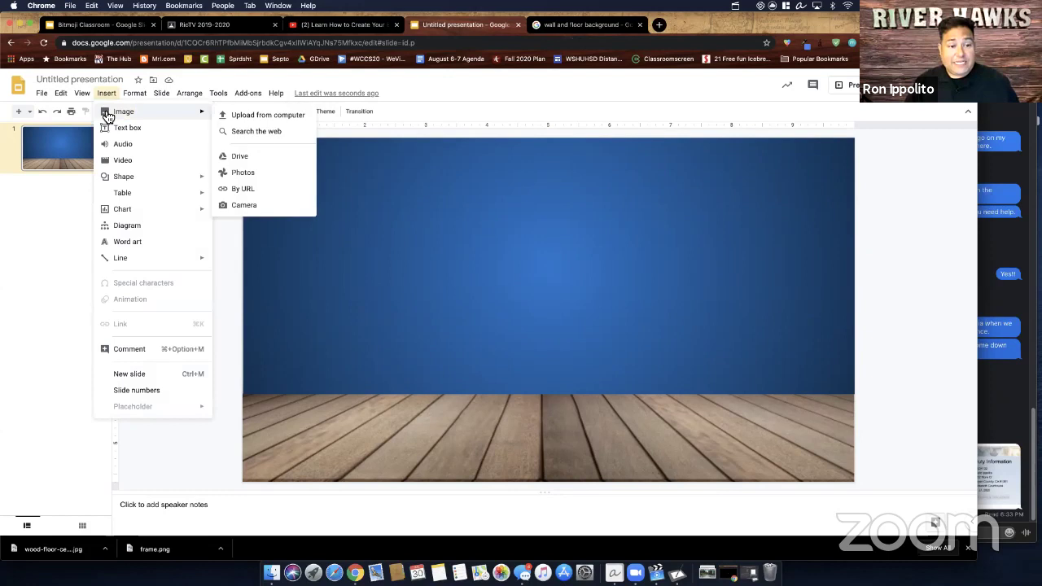
{"action": "left_click", "coordinate": [232, 132]}
{"action": "triple_click", "coordinate": [902, 118]}
{"action": "type", "text": "whiteboar"}
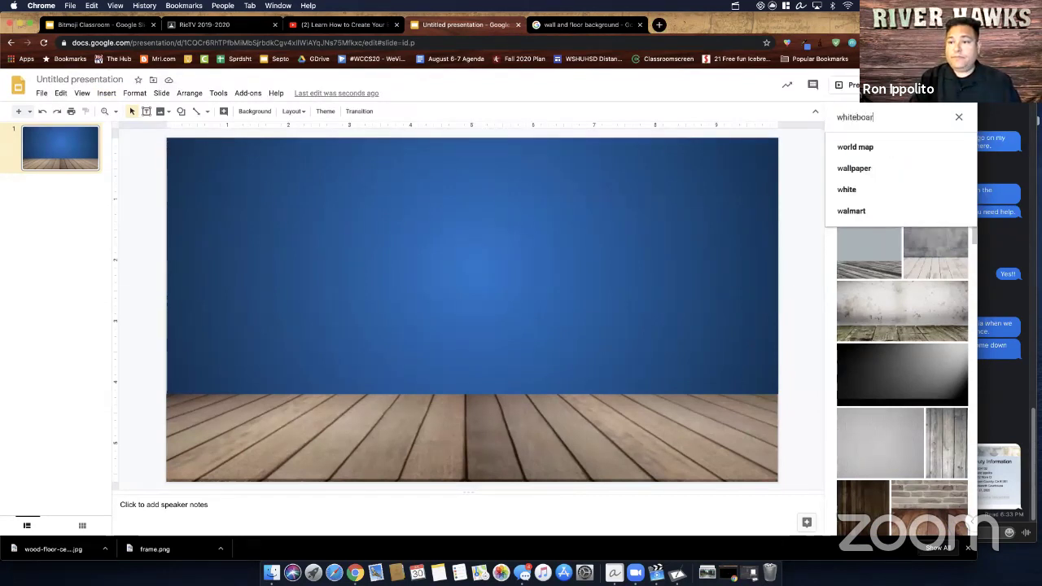
{"action": "type", "text": "d"}
{"action": "key", "text": "Return"}
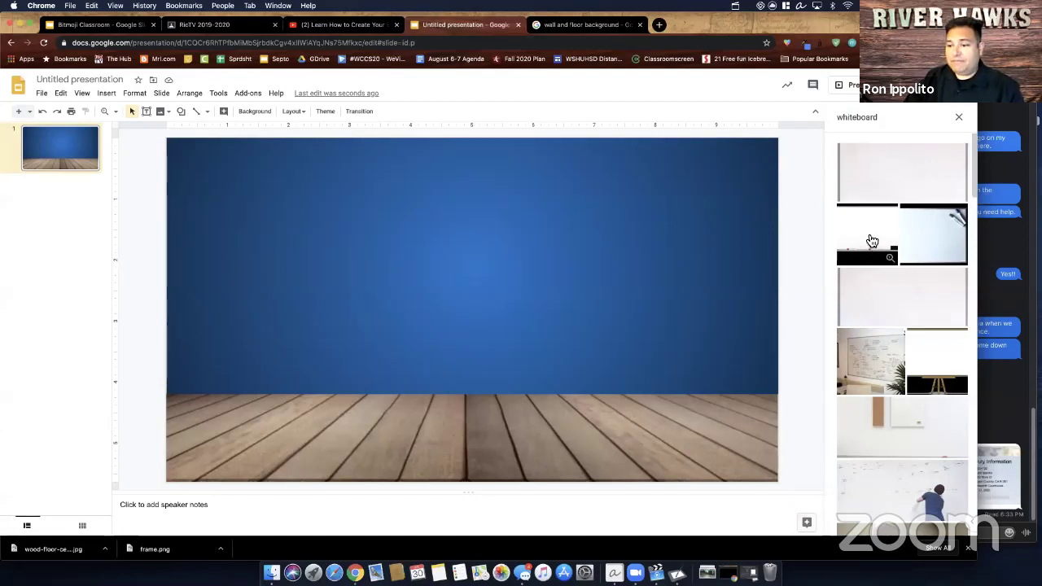
Try inserting the whiteboard image with the marker tray and eraser, and delete it from the slide
{"action": "left_click", "coordinate": [869, 239]}
{"action": "left_click", "coordinate": [912, 509]}
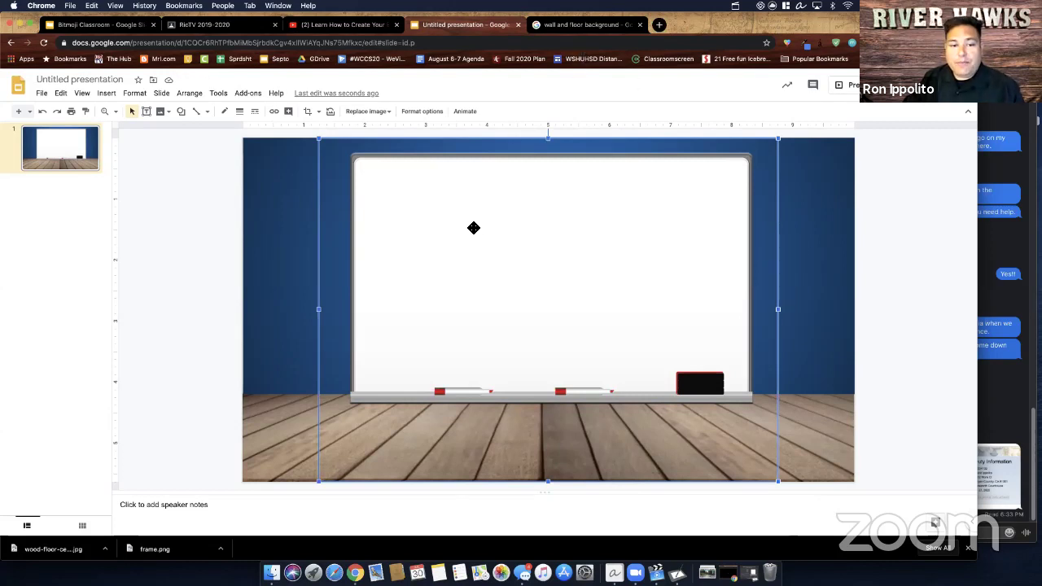
{"action": "key", "text": "Delete"}
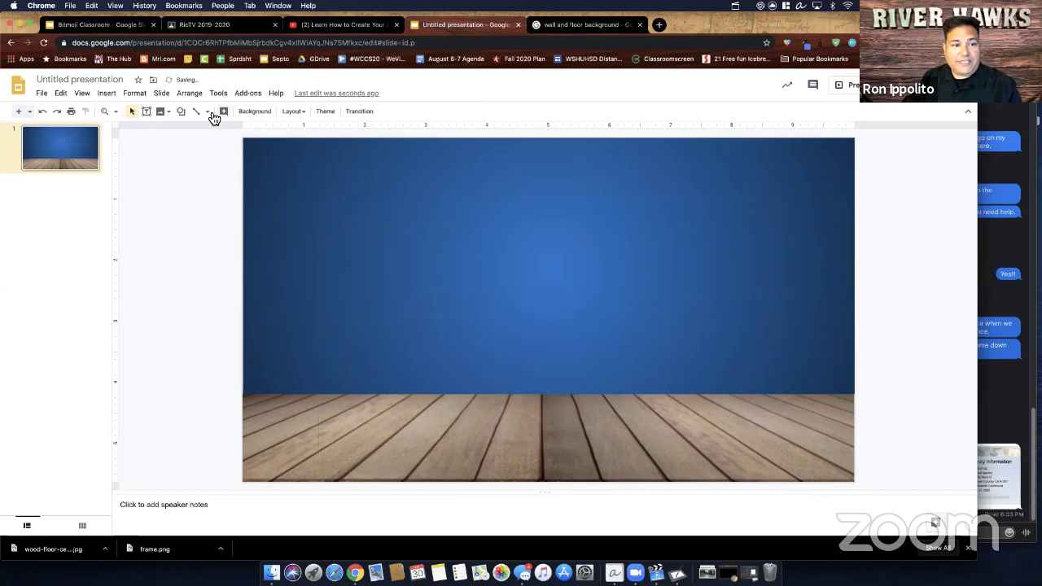
Search the web for "whiteboard transparent" images to insert into the slide
{"action": "left_click", "coordinate": [106, 93]}
{"action": "mouse_move", "coordinate": [195, 116]}
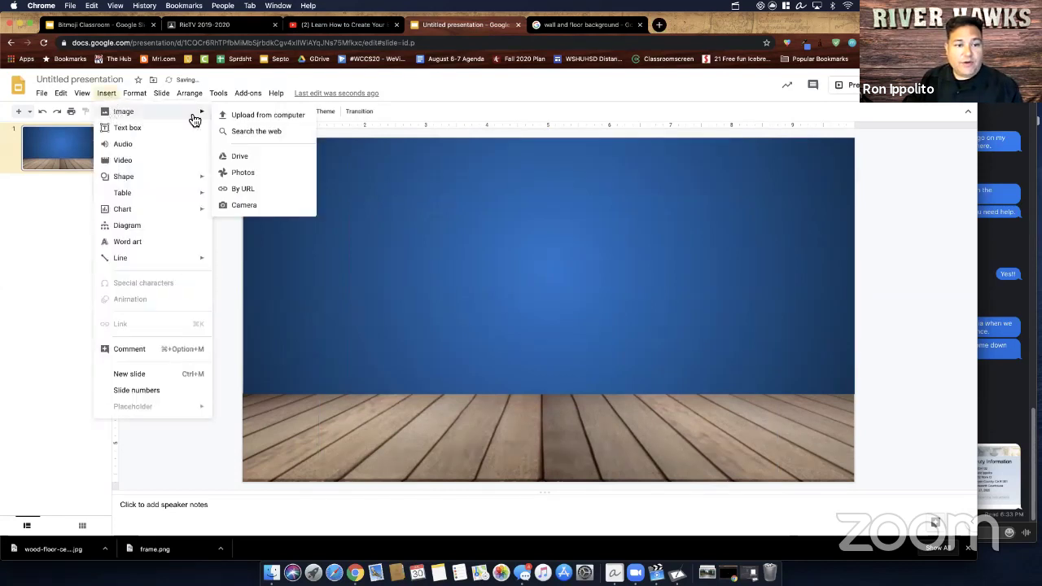
{"action": "left_click", "coordinate": [242, 128]}
{"action": "left_click", "coordinate": [838, 117]}
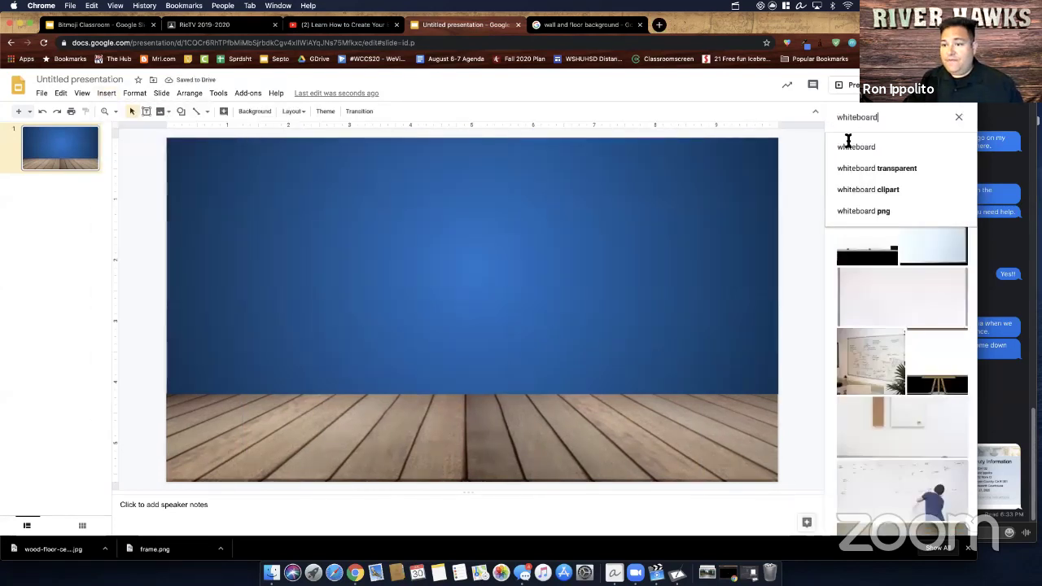
{"action": "left_click", "coordinate": [856, 168]}
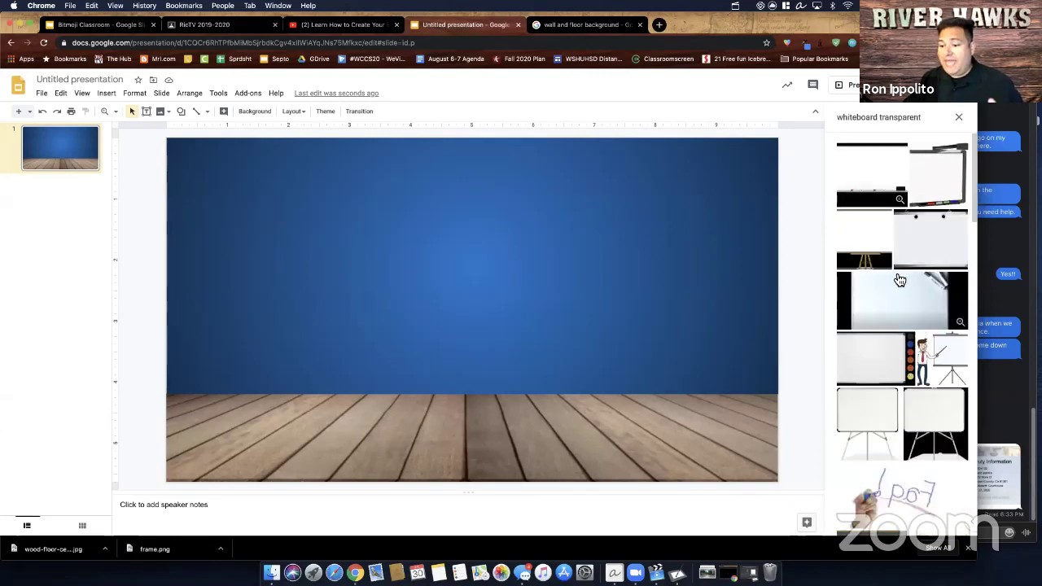
Try inserting the whiteboard on a tripod easel, and delete it from the slide
{"action": "left_click", "coordinate": [879, 415]}
{"action": "left_click", "coordinate": [952, 522]}
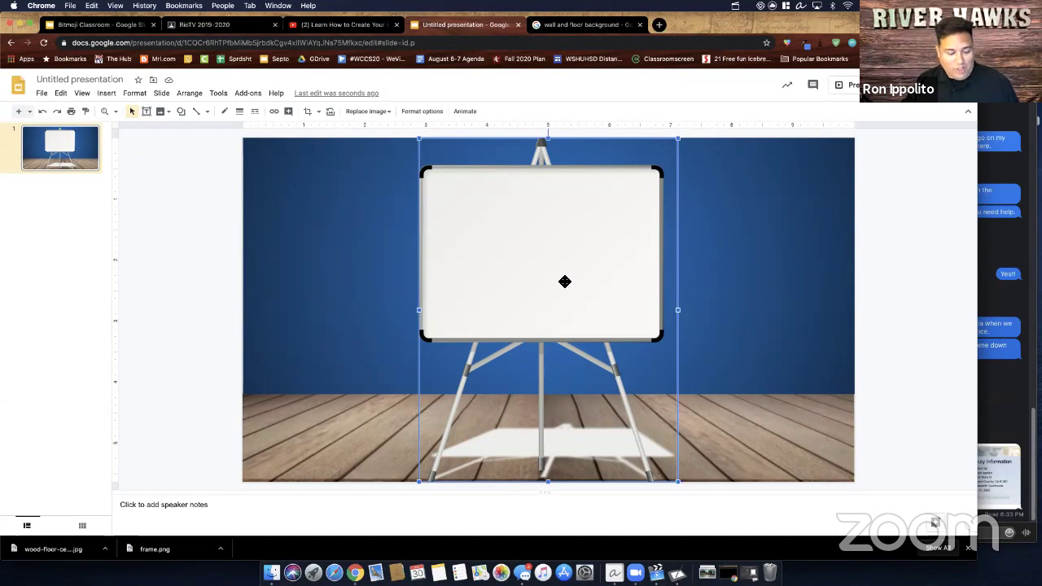
{"action": "key", "text": "Delete"}
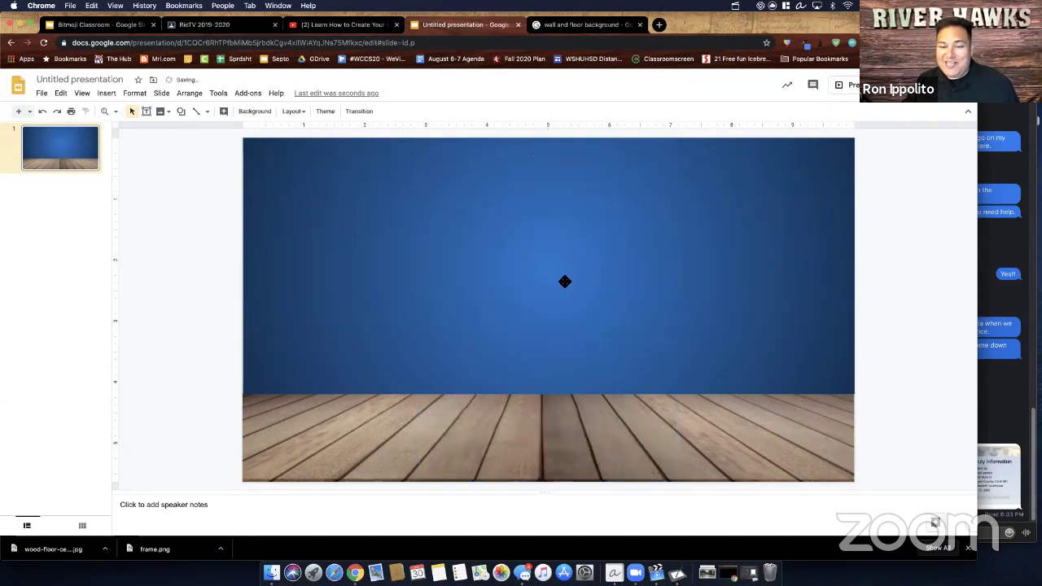
Undo the deletion of the whiteboard with the marker tray and eraser, and crop the image's margins to the board's frame
{"action": "key", "text": "ctrl+z"}
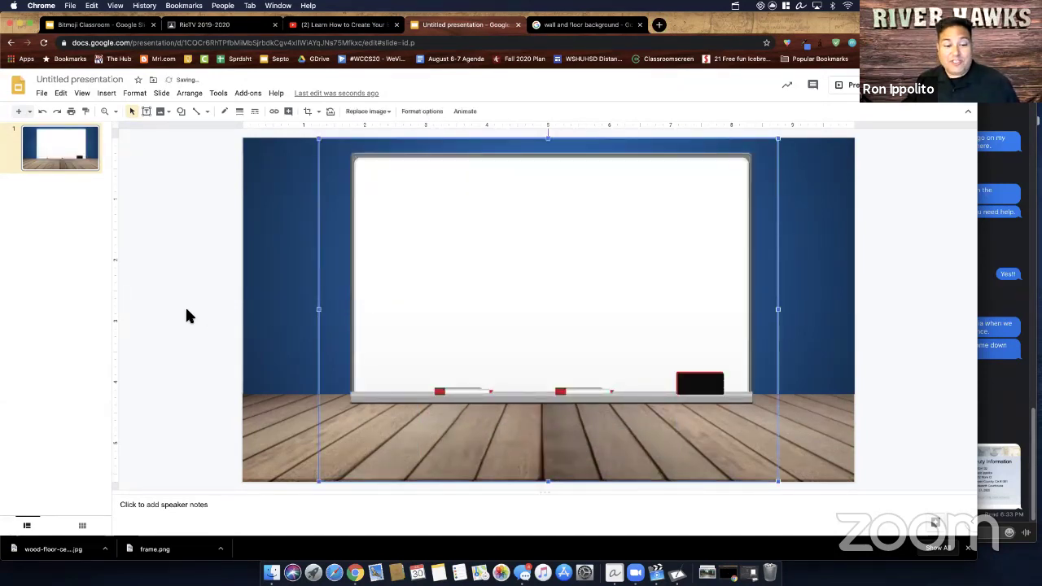
{"action": "double_click", "coordinate": [421, 327]}
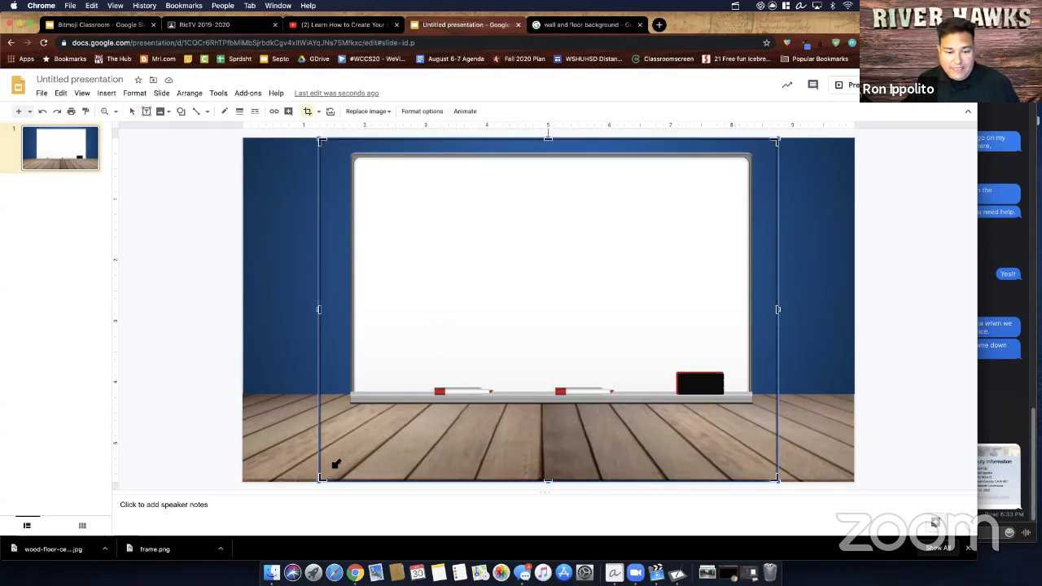
{"action": "left_click_drag", "start_coordinate": [356, 415], "coordinate": [350, 402]}
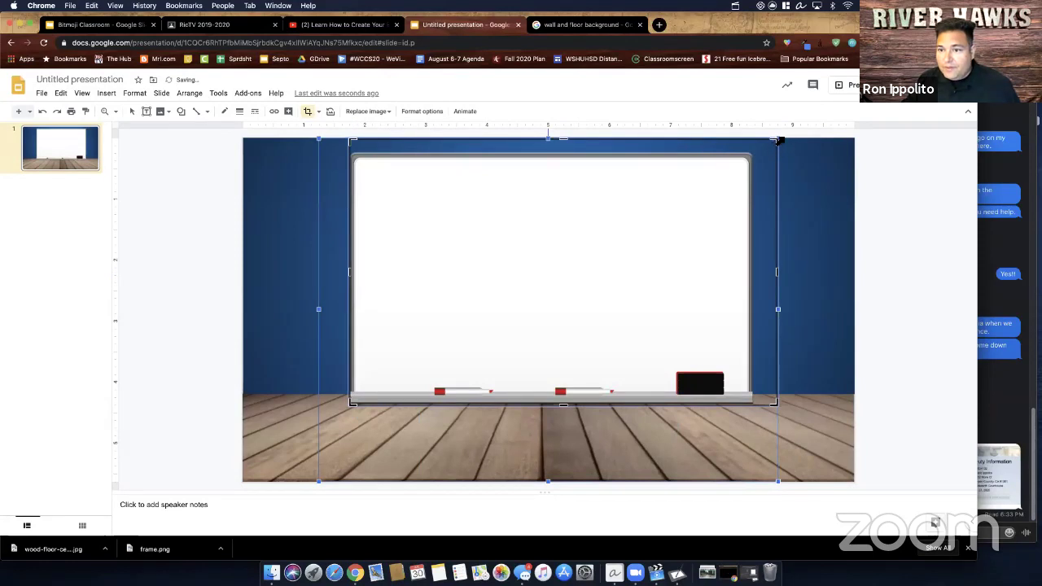
{"action": "left_click_drag", "start_coordinate": [775, 142], "coordinate": [755, 153]}
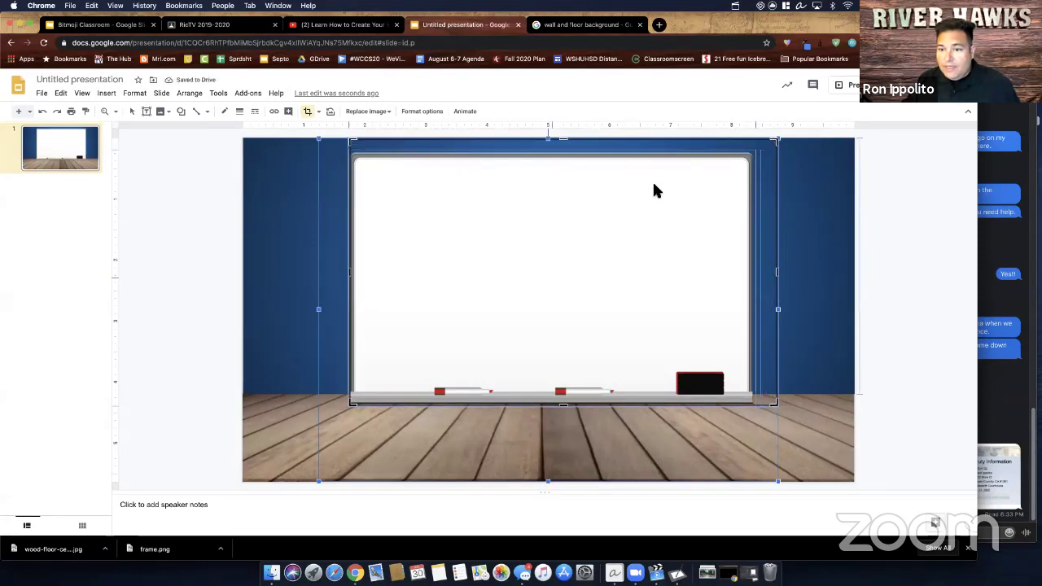
{"action": "key", "text": "Return"}
Scale the whiteboard down so it clears the floor, and center it horizontally on the blue wall
{"action": "left_click_drag", "start_coordinate": [345, 404], "coordinate": [447, 314]}
{"action": "left_click_drag", "start_coordinate": [593, 272], "coordinate": [540, 272]}
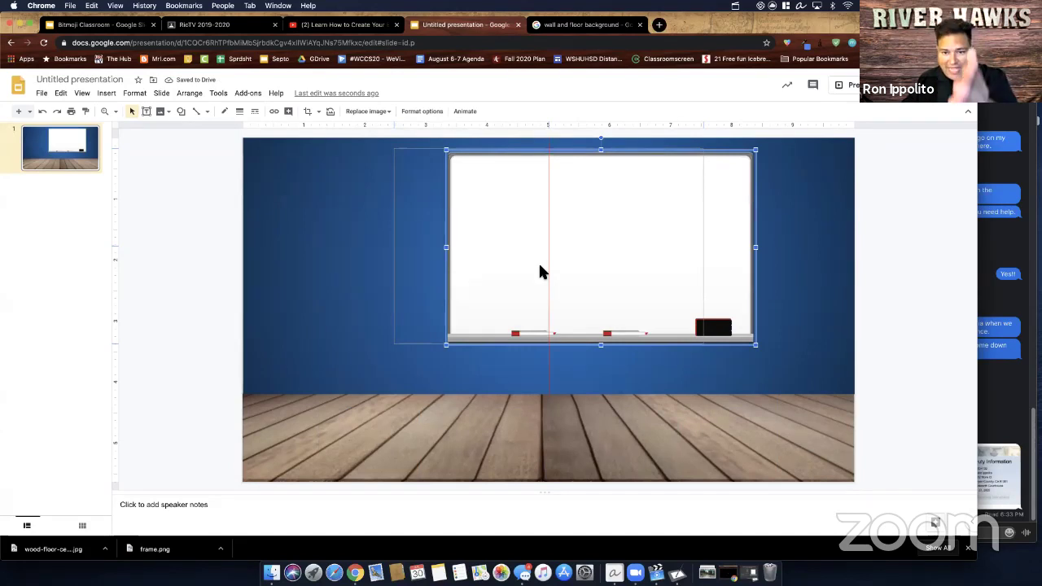
{"action": "left_click_drag", "start_coordinate": [541, 272], "coordinate": [542, 272]}
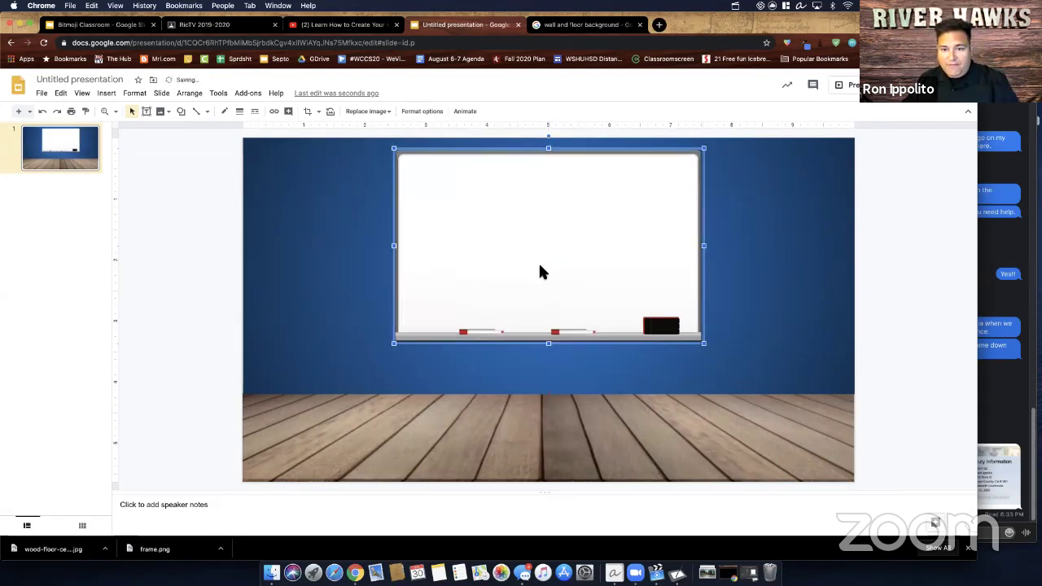
{"action": "left_click", "coordinate": [193, 256]}
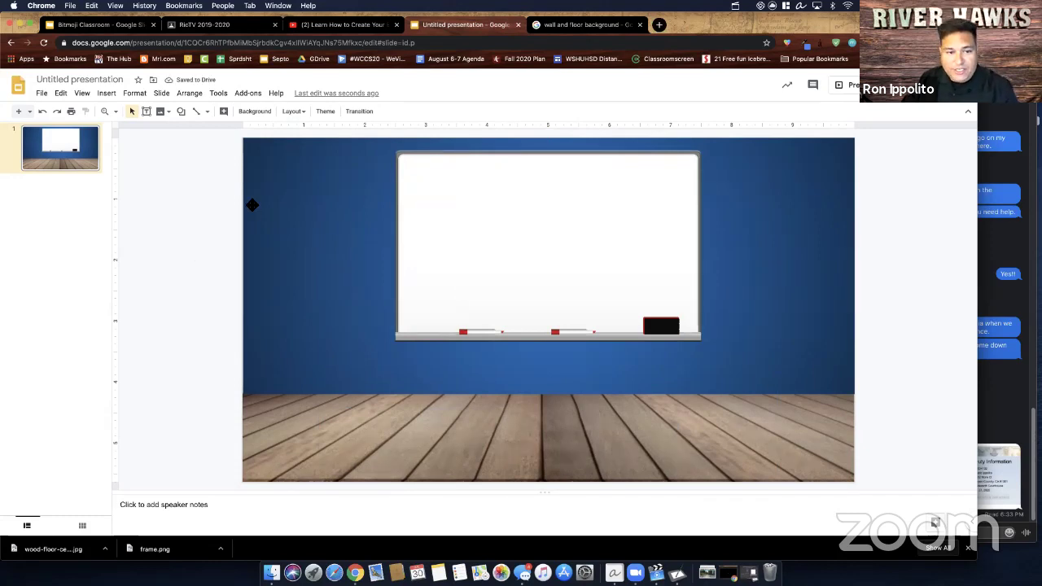
Cover the markers and eraser with a rectangle across the whiteboard's lower half, filled white and without a visible outline
{"action": "left_click", "coordinate": [181, 112]}
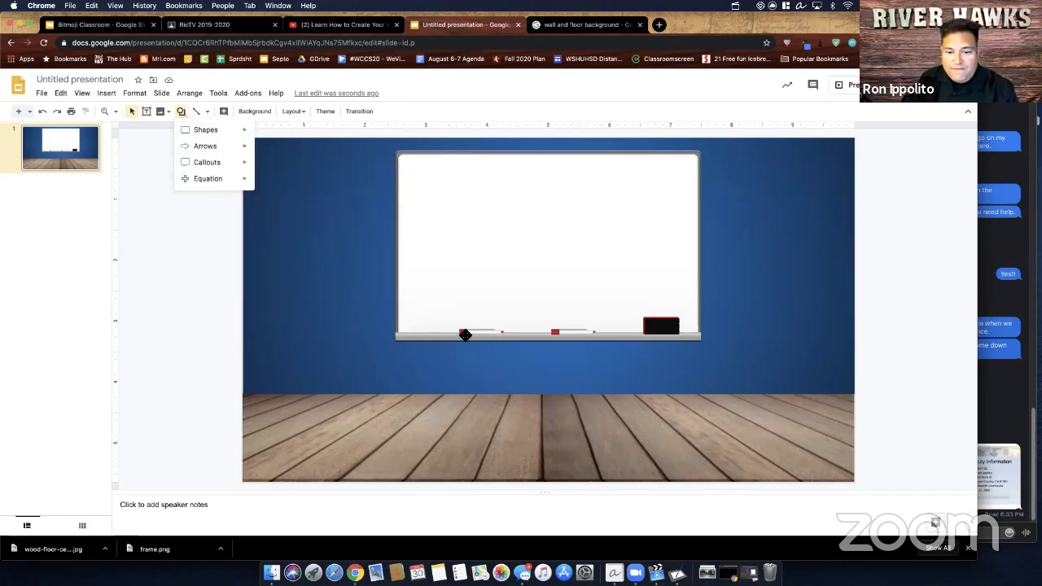
{"action": "mouse_move", "coordinate": [204, 131]}
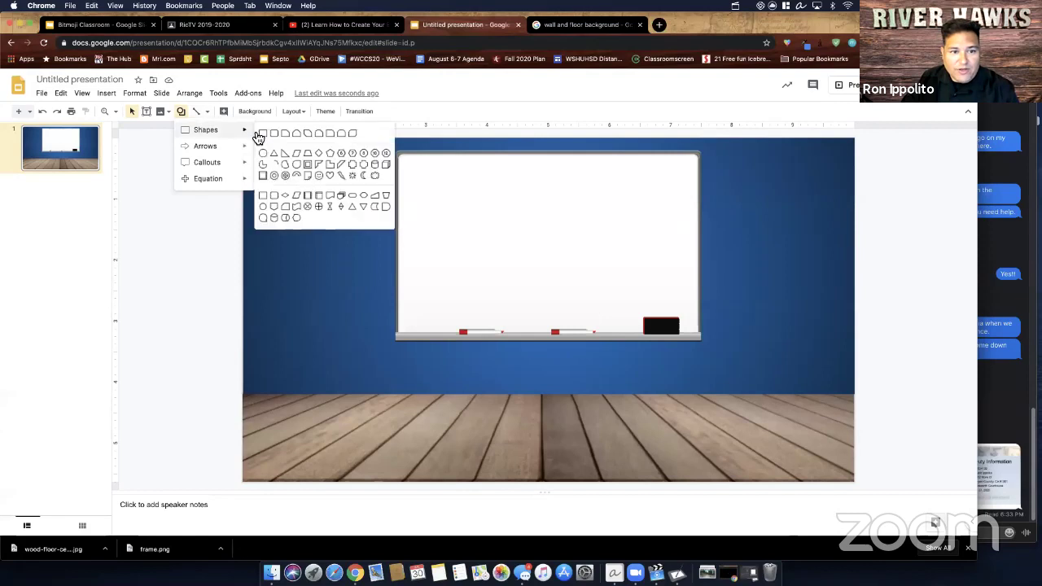
{"action": "left_click", "coordinate": [264, 135]}
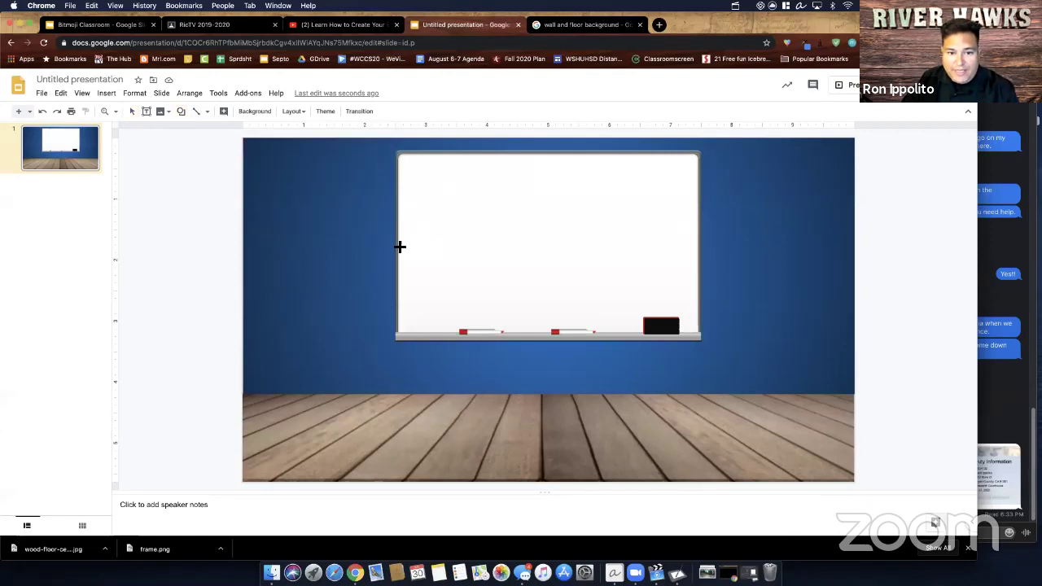
{"action": "mouse_move", "coordinate": [400, 244]}
{"action": "left_mouse_down"}
{"action": "mouse_move", "coordinate": [521, 310]}
{"action": "mouse_move", "coordinate": [612, 335]}
{"action": "mouse_move", "coordinate": [698, 336]}
{"action": "left_mouse_up"}
{"action": "left_click", "coordinate": [241, 112]}
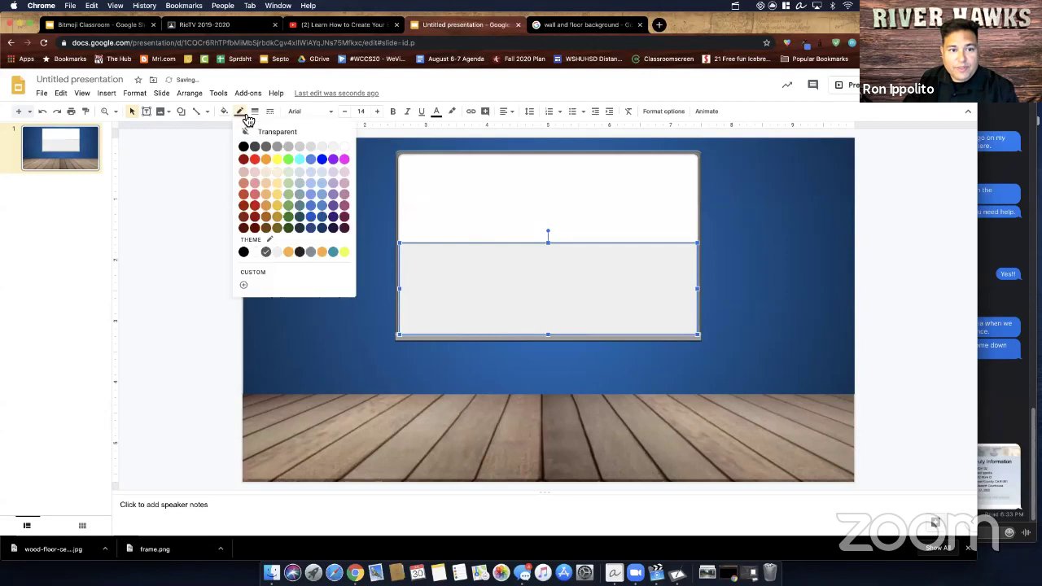
{"action": "left_click", "coordinate": [210, 112]}
{"action": "left_click", "coordinate": [224, 112]}
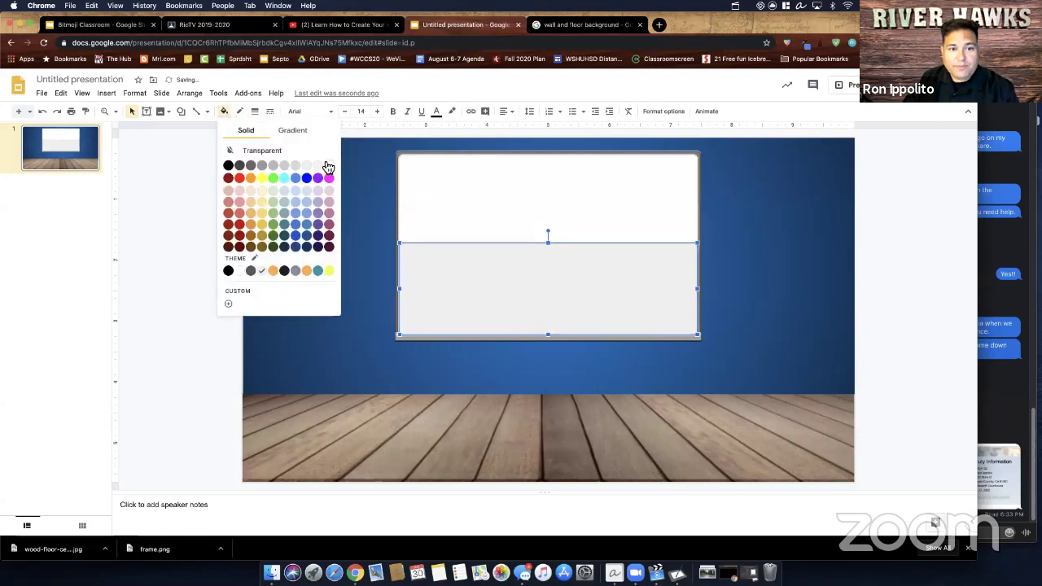
{"action": "key", "text": "Delete"}
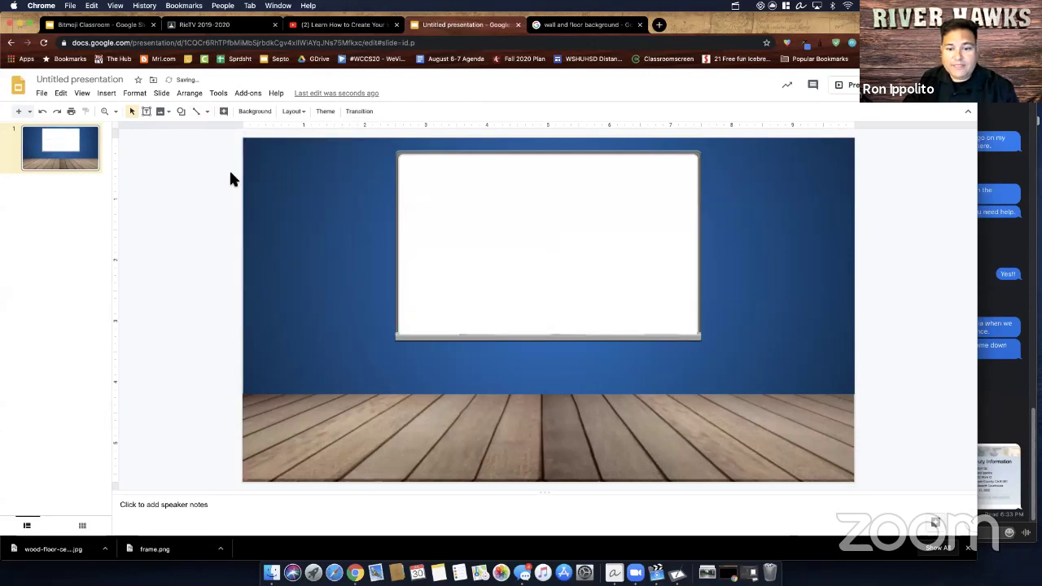
Move the white rectangle up to expose the markers and eraser, and undo the move
{"action": "left_click", "coordinate": [556, 316]}
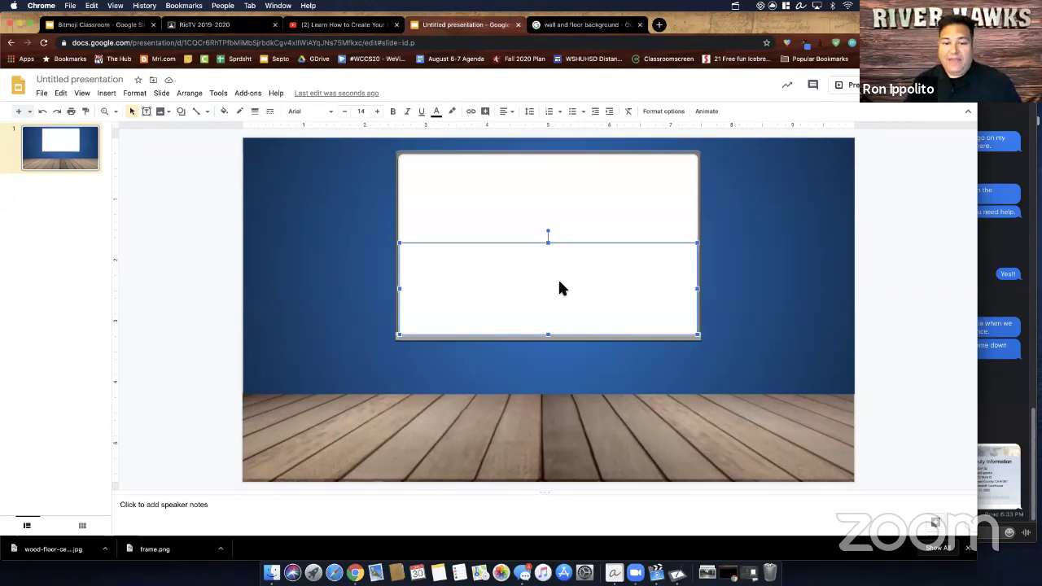
{"action": "left_click_drag", "start_coordinate": [558, 277], "coordinate": [557, 271]}
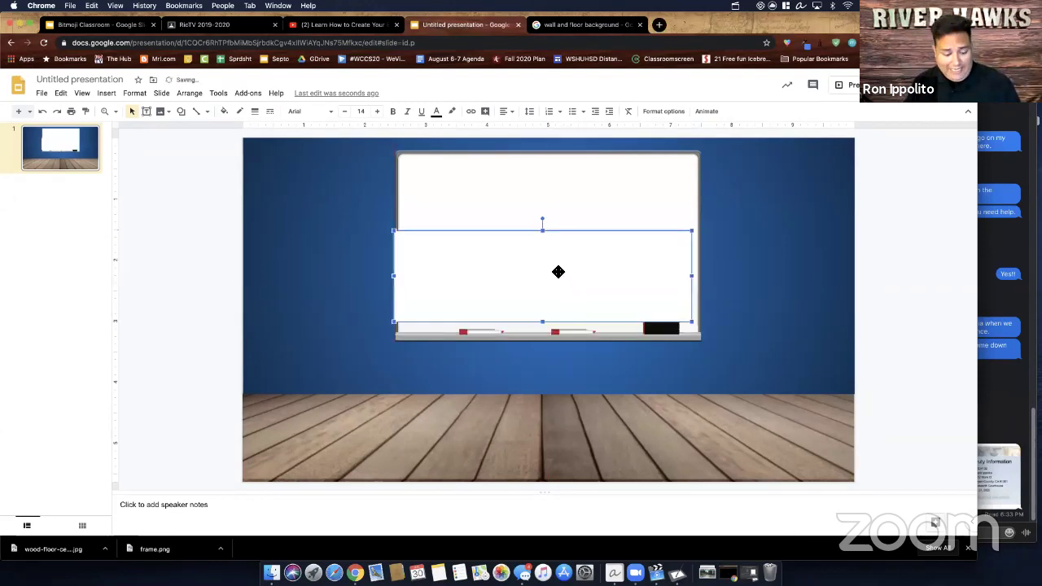
{"action": "key", "text": "super+z"}
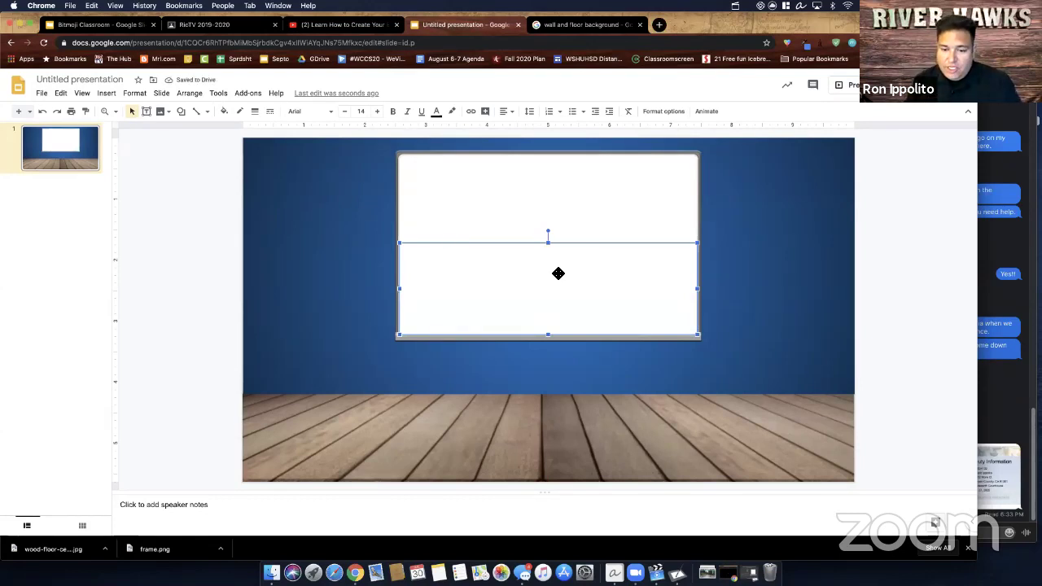
Nudge the white rectangle up in regular increments and back down over the markers and eraser
{"action": "key", "text": "Down"}
{"action": "key", "text": "Up"}
{"action": "key", "text": "Up"}
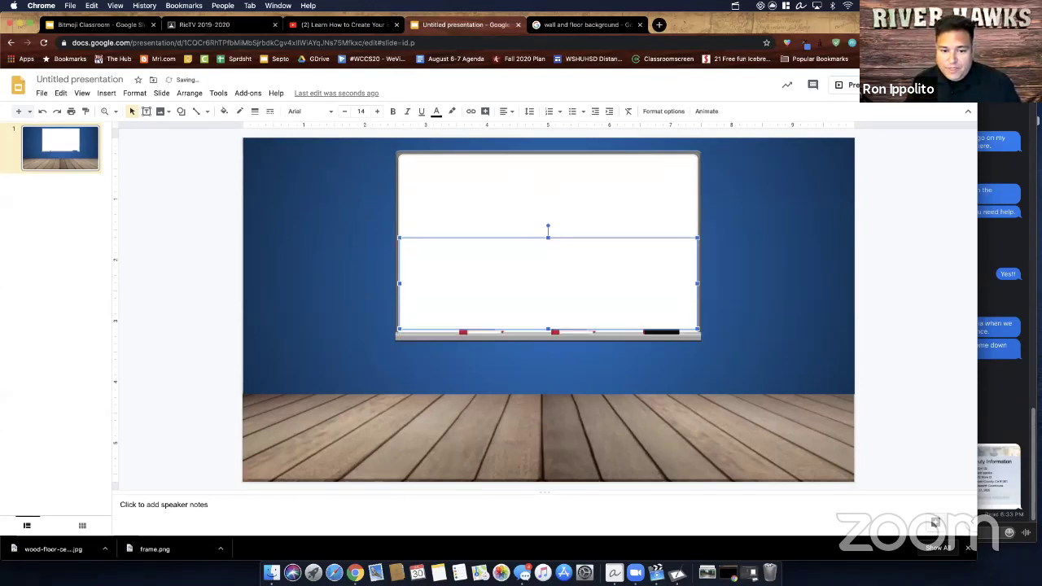
{"action": "key", "text": "Up"}
{"action": "key", "text": "Up"}
{"action": "key", "text": "Down"}
{"action": "key", "text": "Down"}
{"action": "key", "text": "Down"}
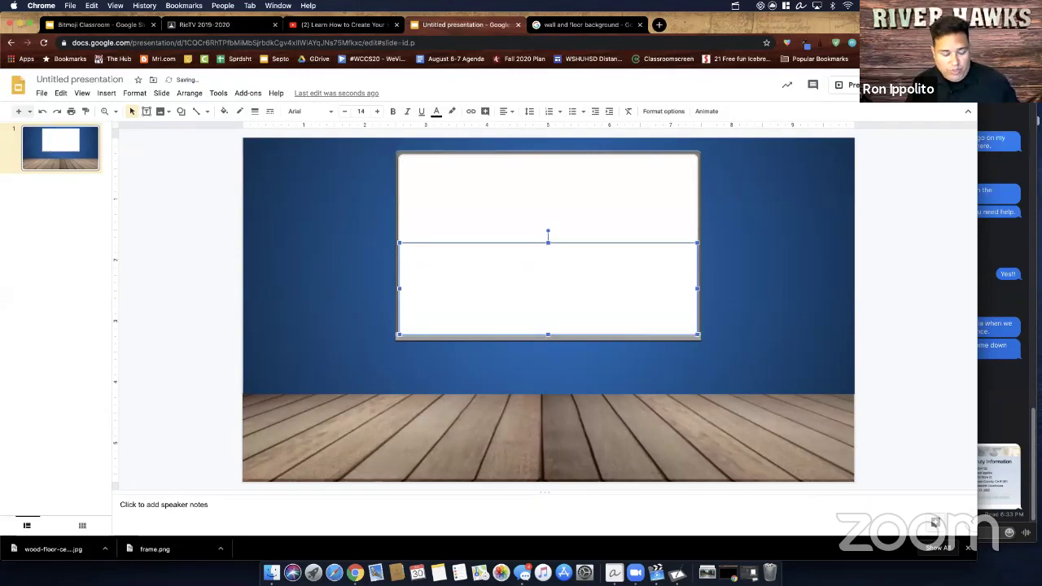
Nudge the white rectangle up and down in fine increments against the whiteboard's tray, and deselect it
{"action": "key", "text": "shift+Down"}
{"action": "key", "text": "shift+Down"}
{"action": "key", "text": "shift+Down"}
{"action": "key", "text": "shift+Up"}
{"action": "key", "text": "shift+Up"}
{"action": "key", "text": "shift+Up"}
{"action": "key", "text": "shift+Down"}
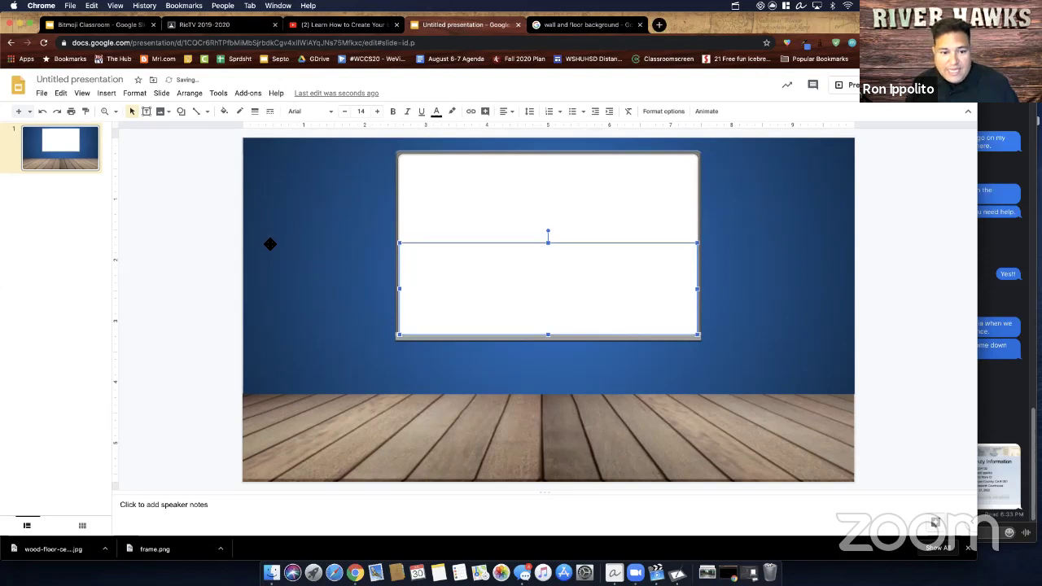
{"action": "left_click", "coordinate": [178, 243]}
{"action": "left_click", "coordinate": [599, 313]}
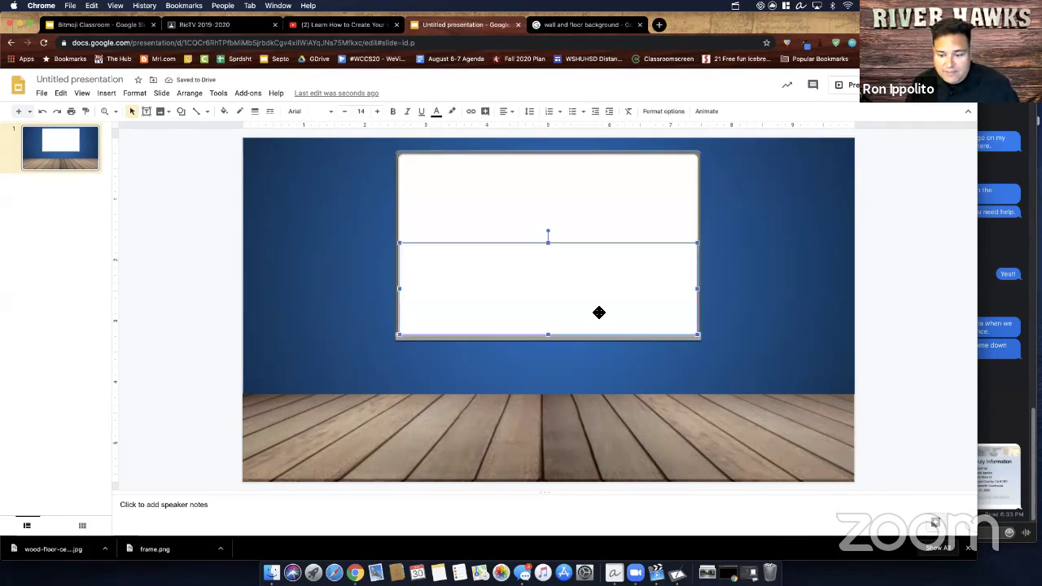
{"action": "left_click", "coordinate": [165, 299]}
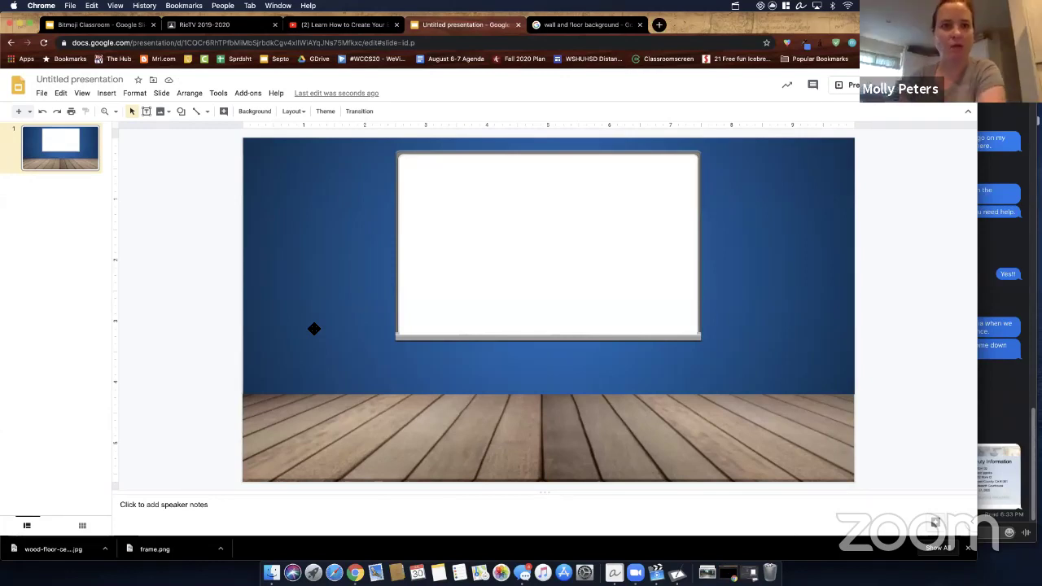
Switch to the Google Images search and search for "fish tank"
{"action": "left_click", "coordinate": [597, 26]}
{"action": "scroll", "coordinate": [480, 188], "scroll_direction": "up", "scroll_amount": 3}
{"action": "left_click", "coordinate": [179, 94]}
{"action": "triple_click", "coordinate": [84, 89]}
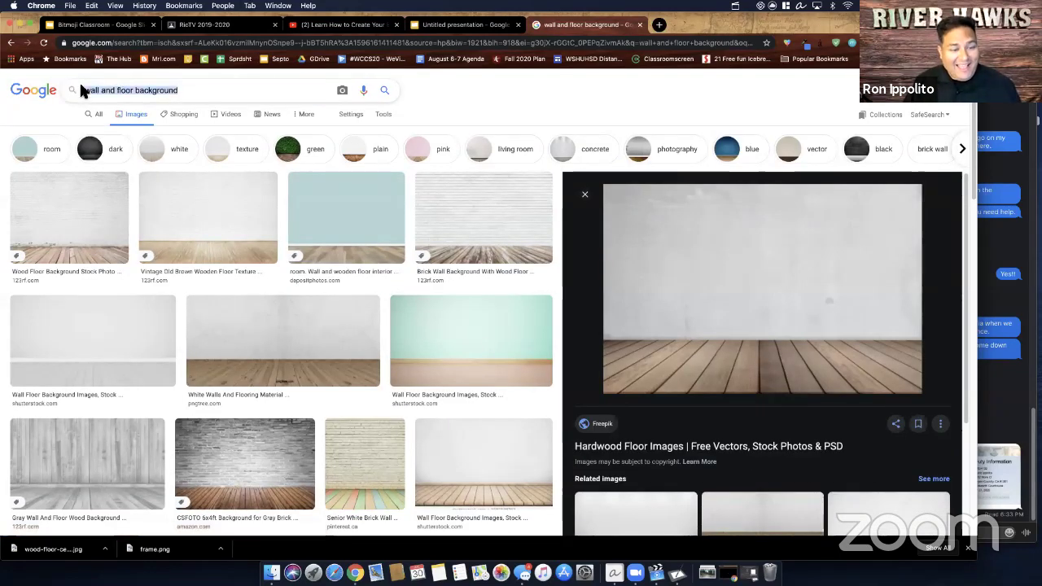
{"action": "type", "text": "fish"}
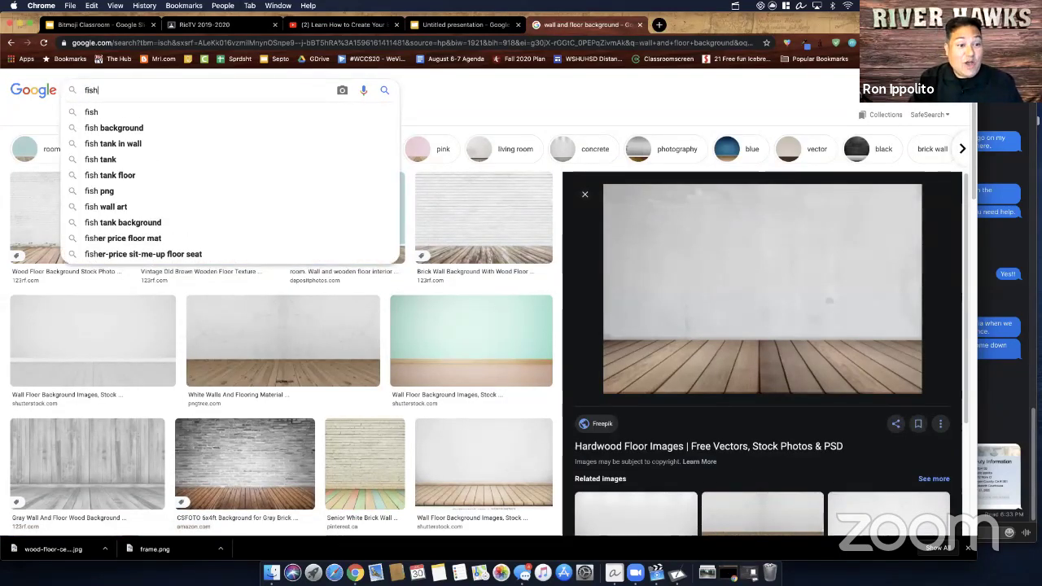
{"action": "key", "text": "Down"}
{"action": "key", "text": "Down"}
{"action": "key", "text": "Down"}
{"action": "key", "text": "Down"}
{"action": "key", "text": "Return"}
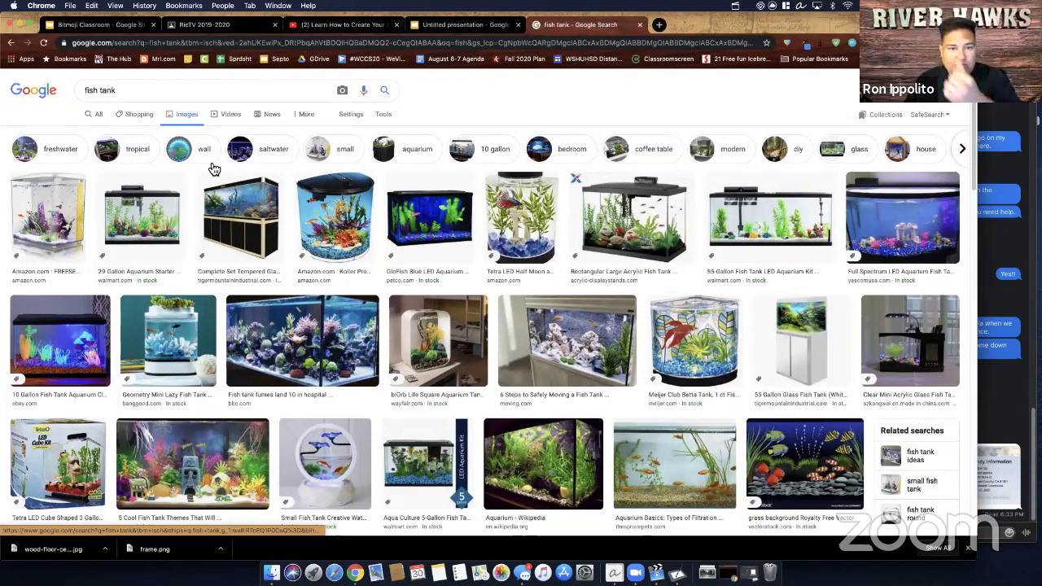
Filter the fish tank images by the color option Transparent
{"action": "left_click", "coordinate": [384, 118]}
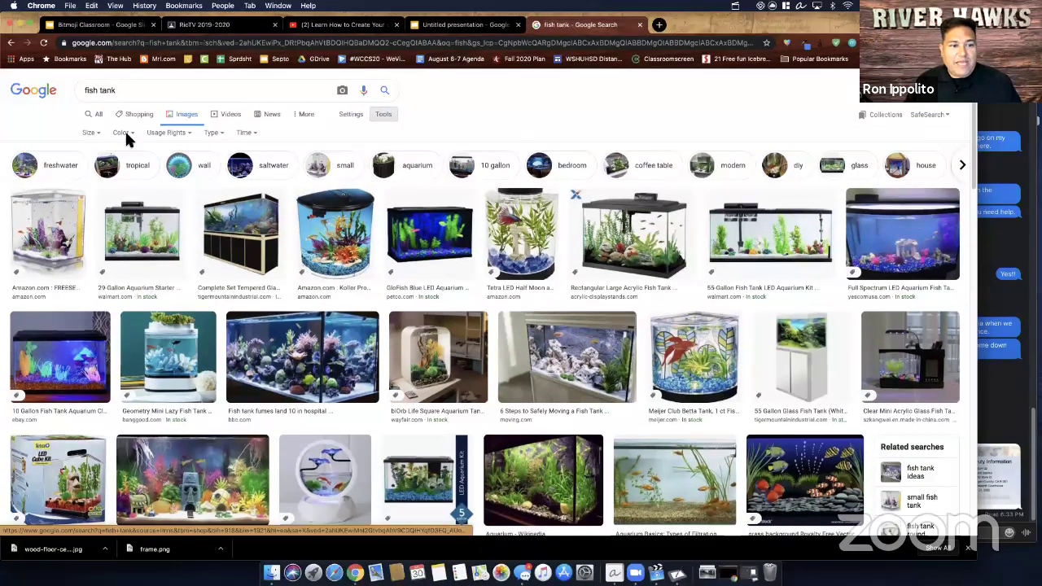
{"action": "left_click", "coordinate": [122, 132]}
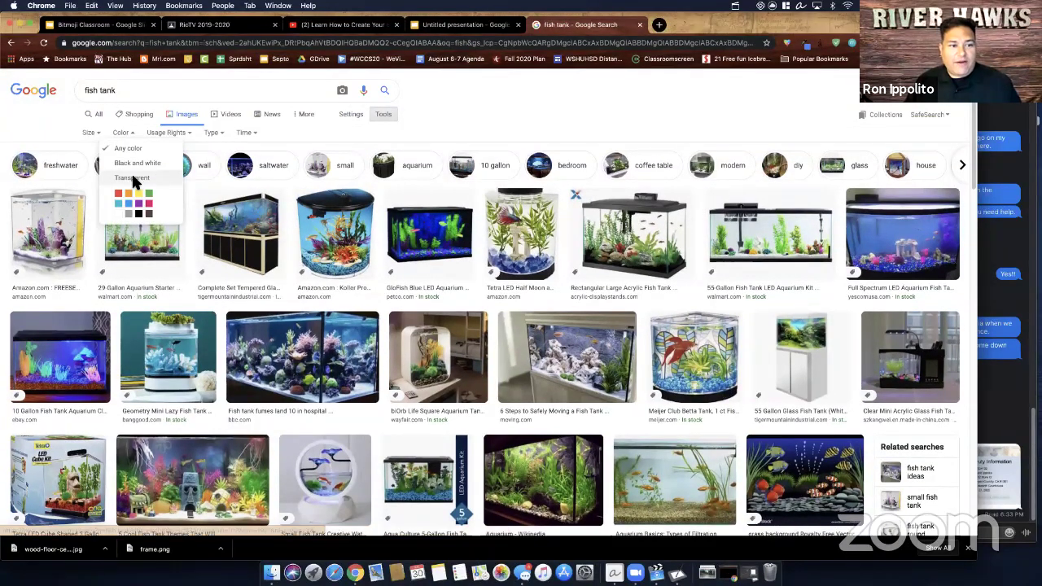
{"action": "left_click", "coordinate": [133, 177]}
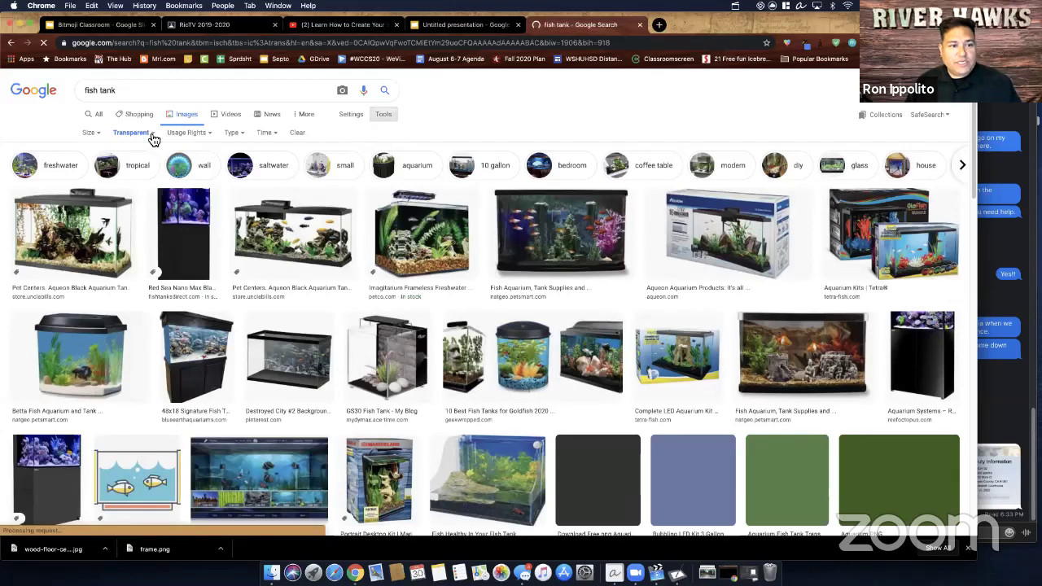
{"action": "left_click", "coordinate": [139, 133]}
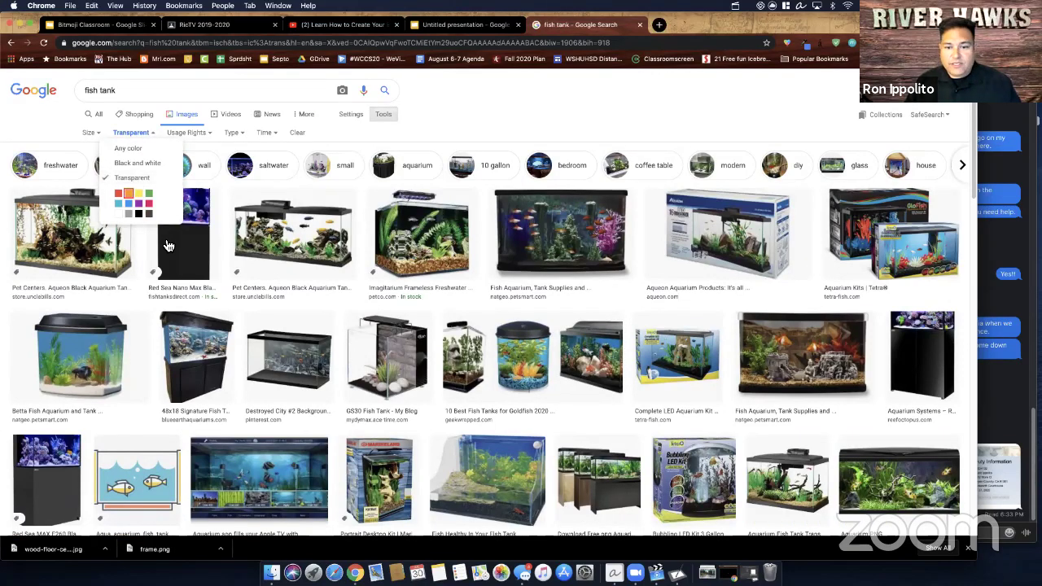
Preview the PetSmart National Geographic aquarium with orange fish and pink coral, and copy its image
{"action": "left_click", "coordinate": [556, 233]}
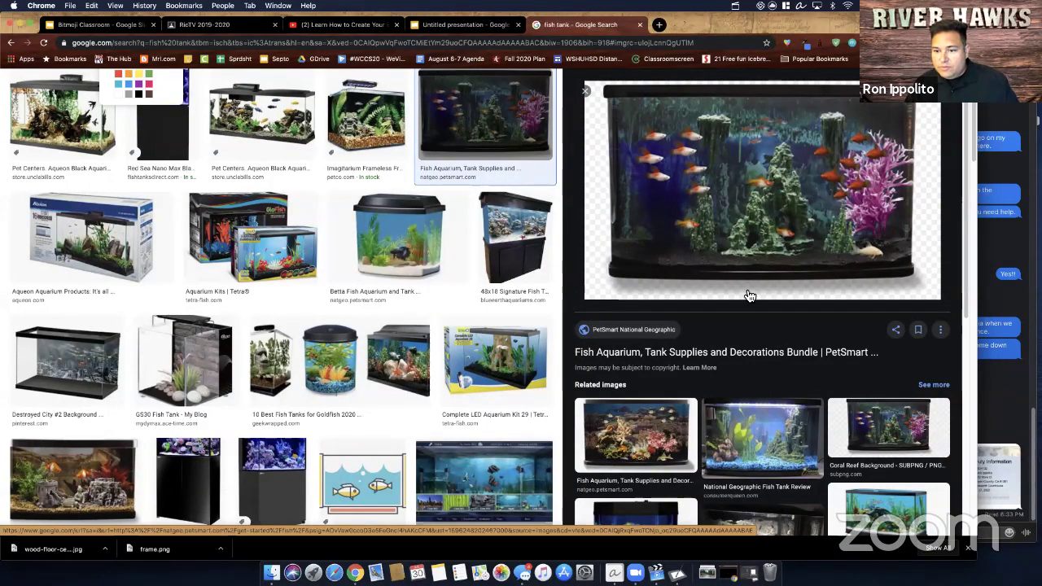
{"action": "left_click", "coordinate": [732, 213]}
{"action": "left_click", "coordinate": [582, 25]}
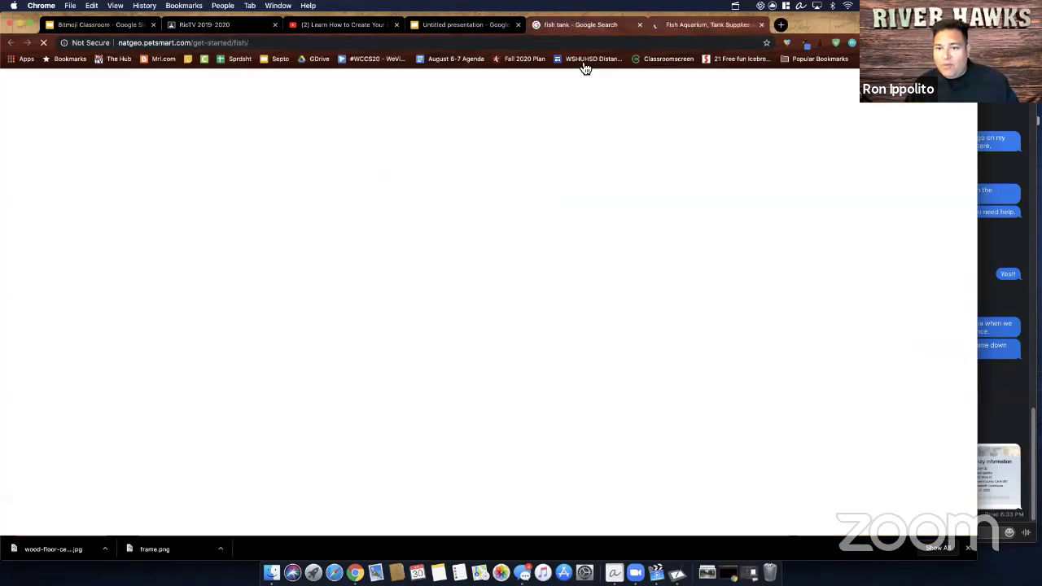
{"action": "right_click", "coordinate": [720, 178]}
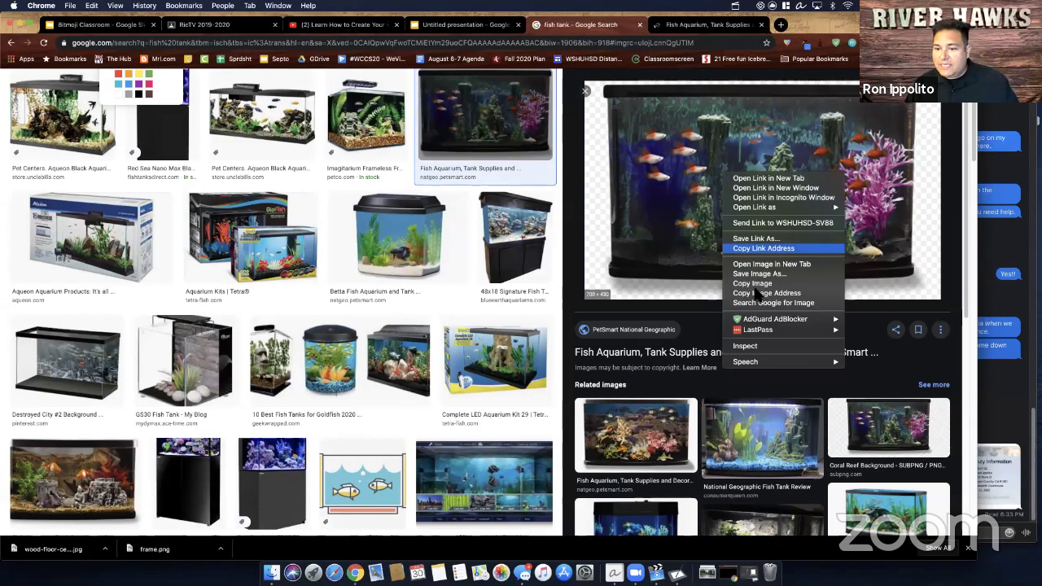
{"action": "left_click", "coordinate": [754, 284]}
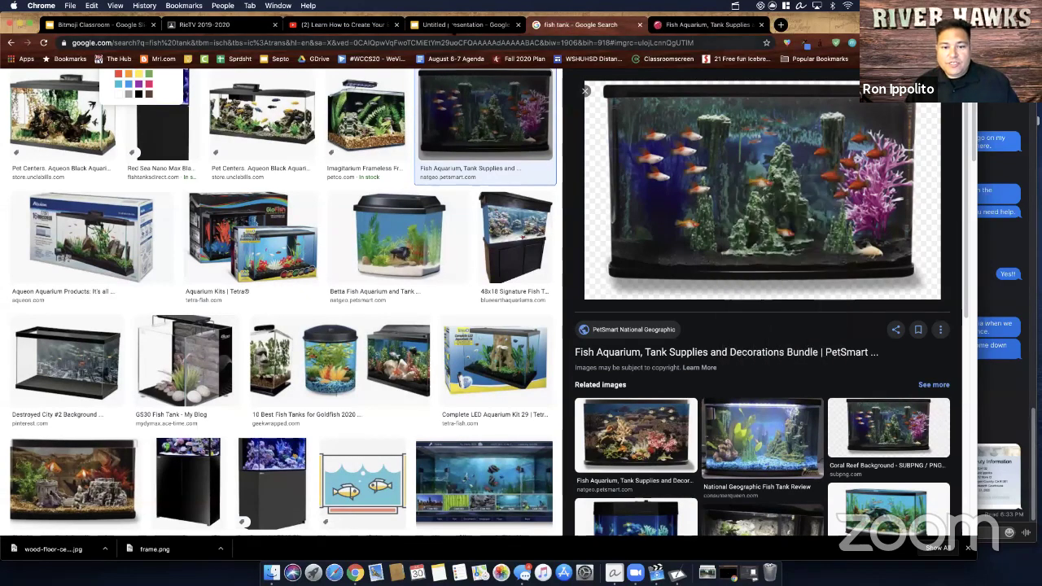
Paste the aquarium image into the presentation slide, scale it down to about half size and move it beside the whiteboard's left edge
{"action": "key", "text": "super+alt+Left"}
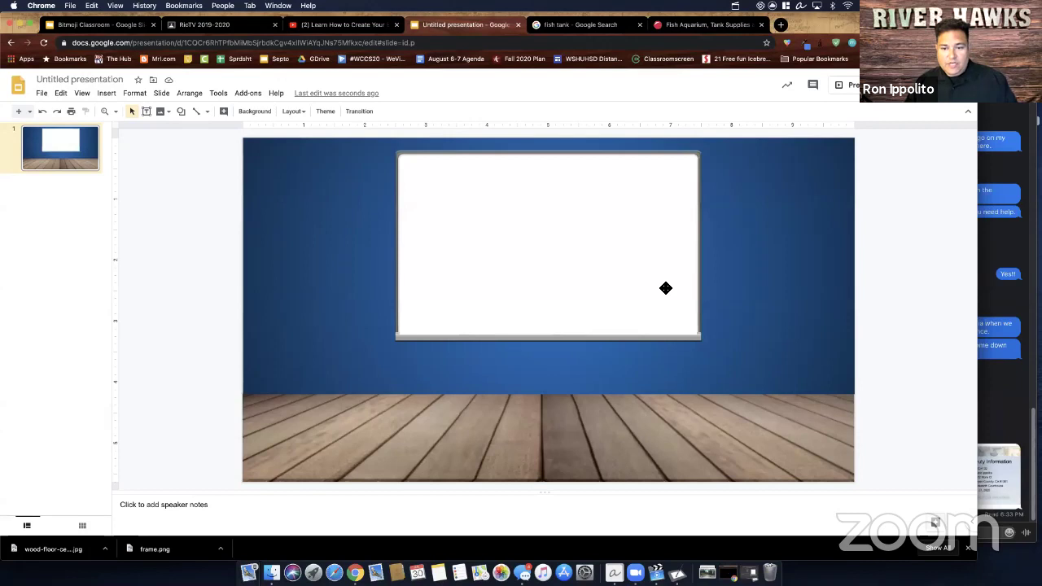
{"action": "key", "text": "super+v"}
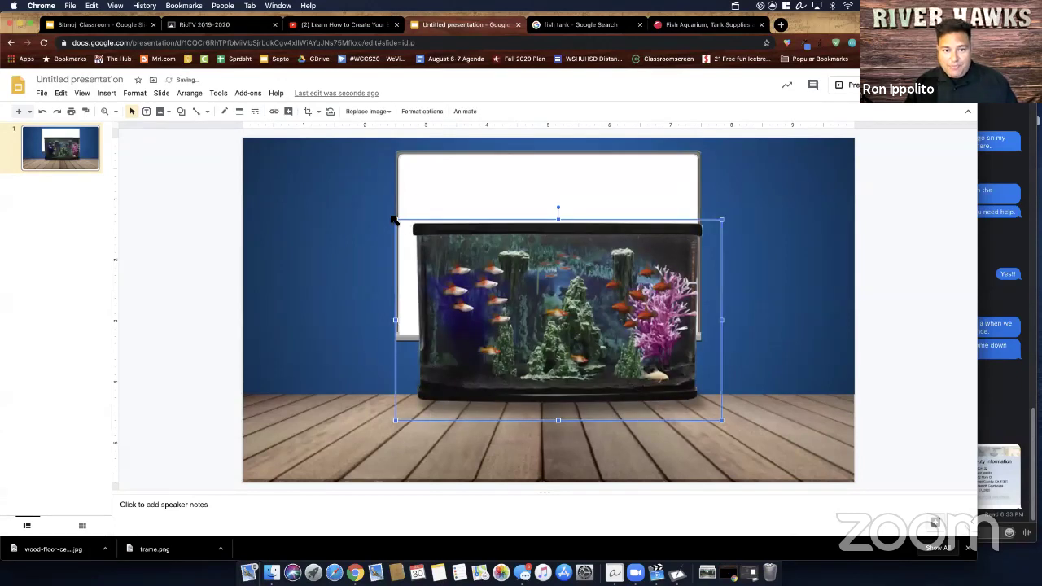
{"action": "left_click_drag", "start_coordinate": [465, 263], "coordinate": [551, 315]}
{"action": "left_click_drag", "start_coordinate": [635, 364], "coordinate": [331, 269]}
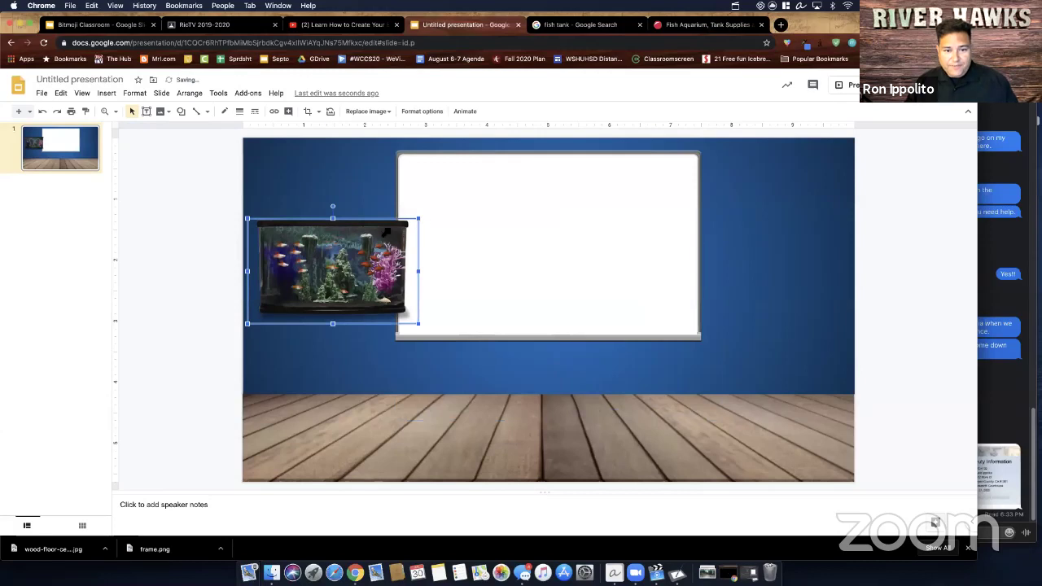
Scale the aquarium image down further and position it on the blue wall clear of the whiteboard's left edge
{"action": "left_click_drag", "start_coordinate": [417, 218], "coordinate": [387, 238]}
{"action": "left_click_drag", "start_coordinate": [332, 271], "coordinate": [333, 258]}
{"action": "left_click", "coordinate": [203, 237]}
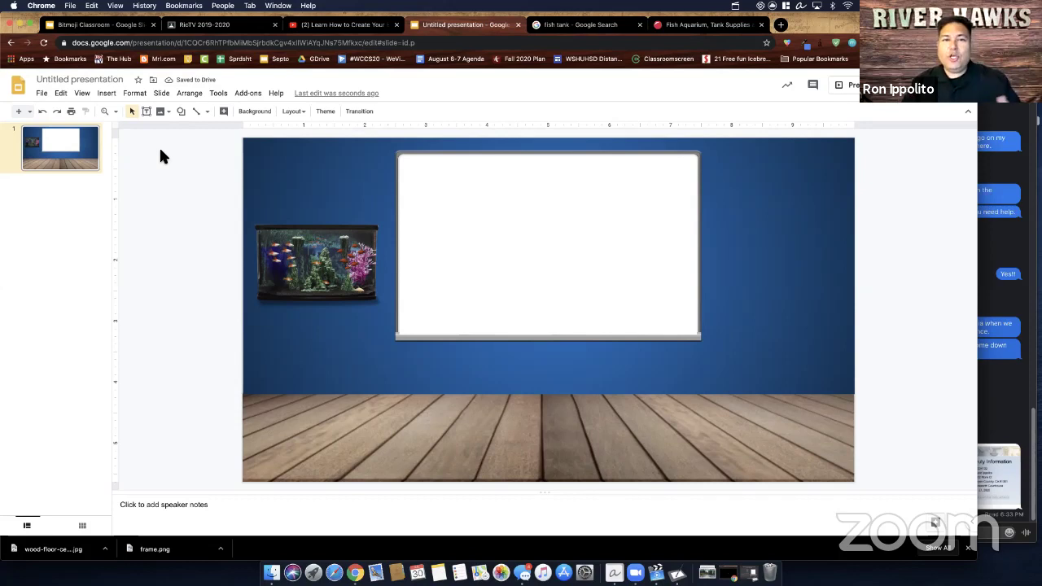
Examine the Custom slide size option in the page setup and leave without applying it
{"action": "left_click", "coordinate": [46, 96]}
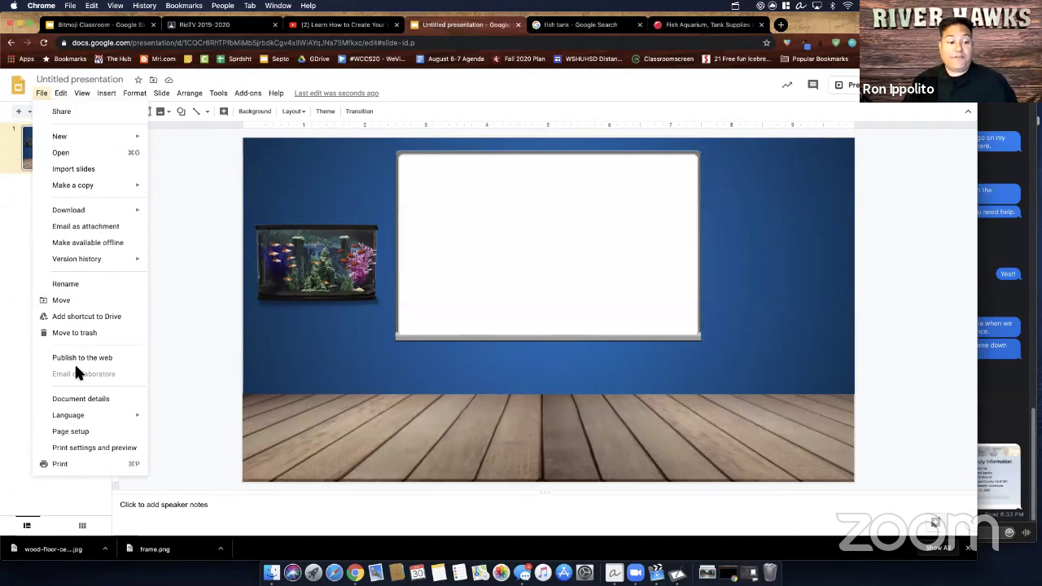
{"action": "left_click", "coordinate": [69, 431]}
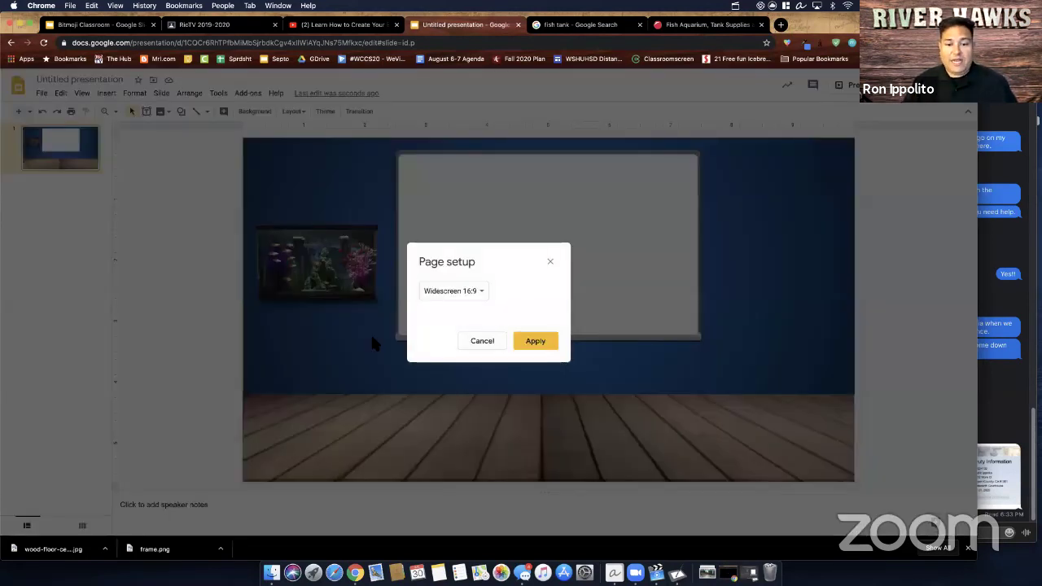
{"action": "left_click", "coordinate": [453, 298]}
{"action": "left_click", "coordinate": [452, 323]}
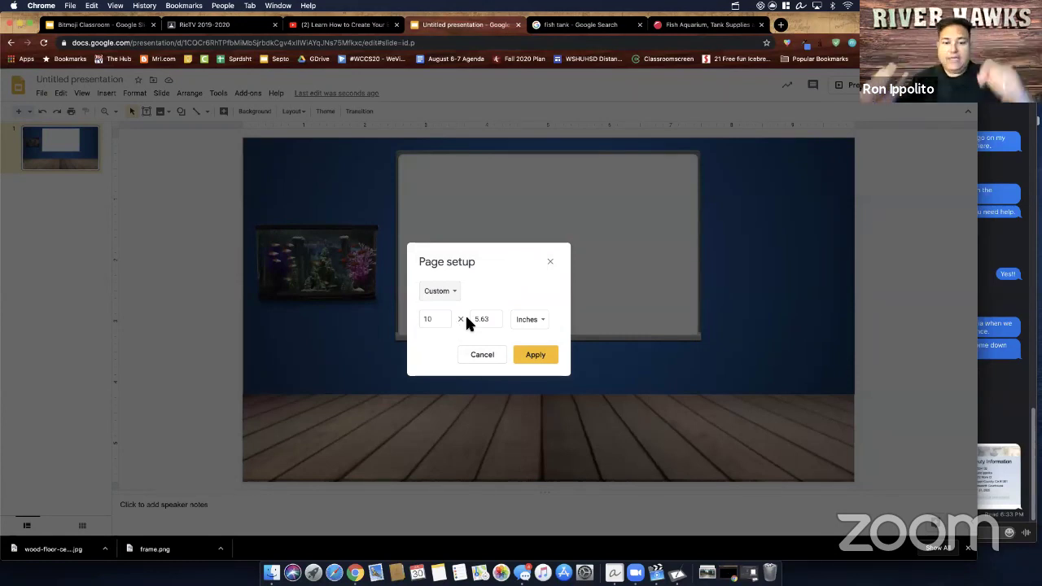
{"action": "left_click", "coordinate": [482, 355]}
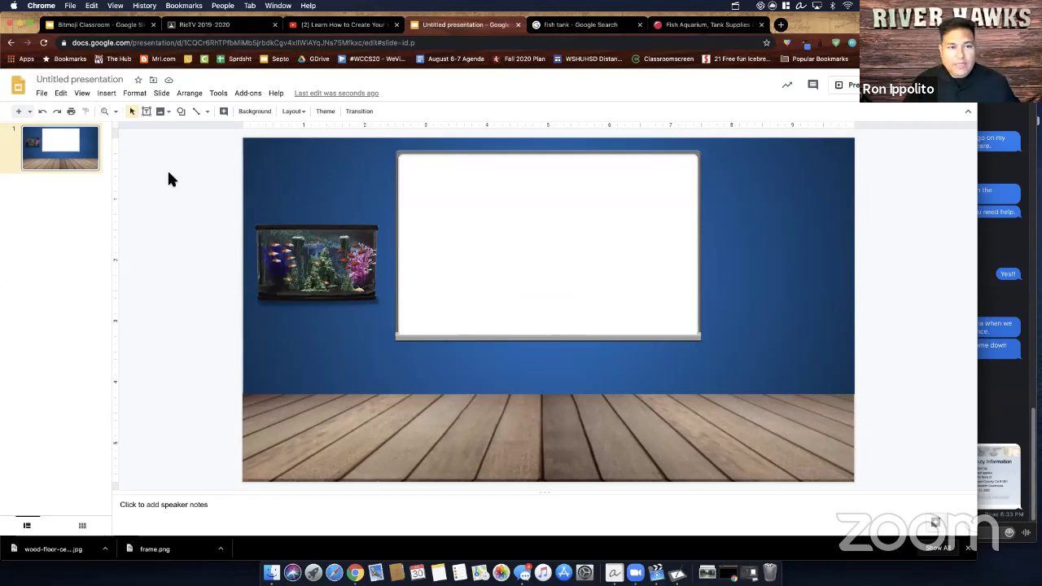
Switch to the Bitmoji Classroom presentation and review slides 2 to 4, ending on the learning checklist
{"action": "left_click", "coordinate": [122, 26]}
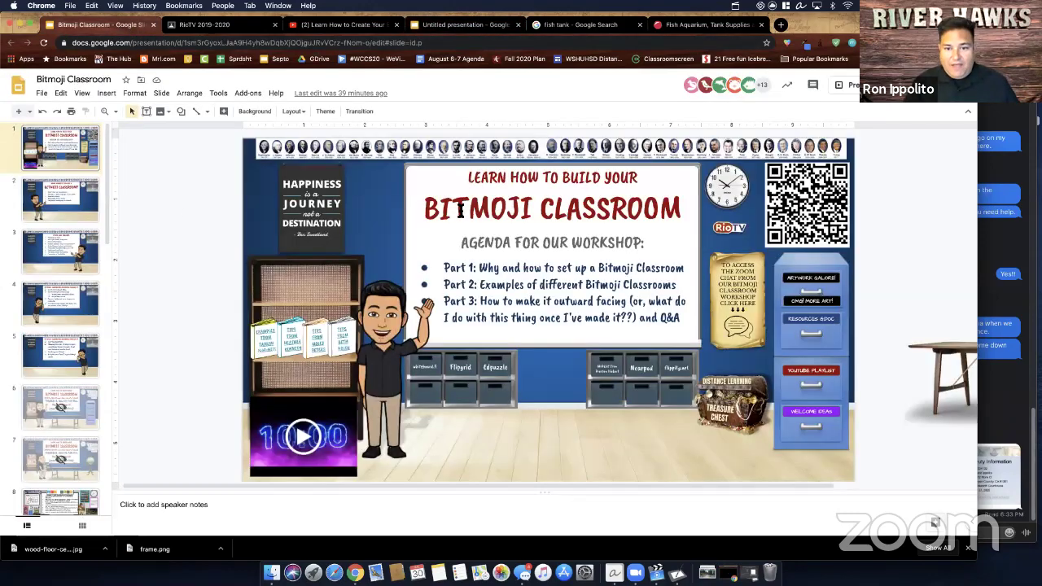
{"action": "left_click", "coordinate": [54, 207]}
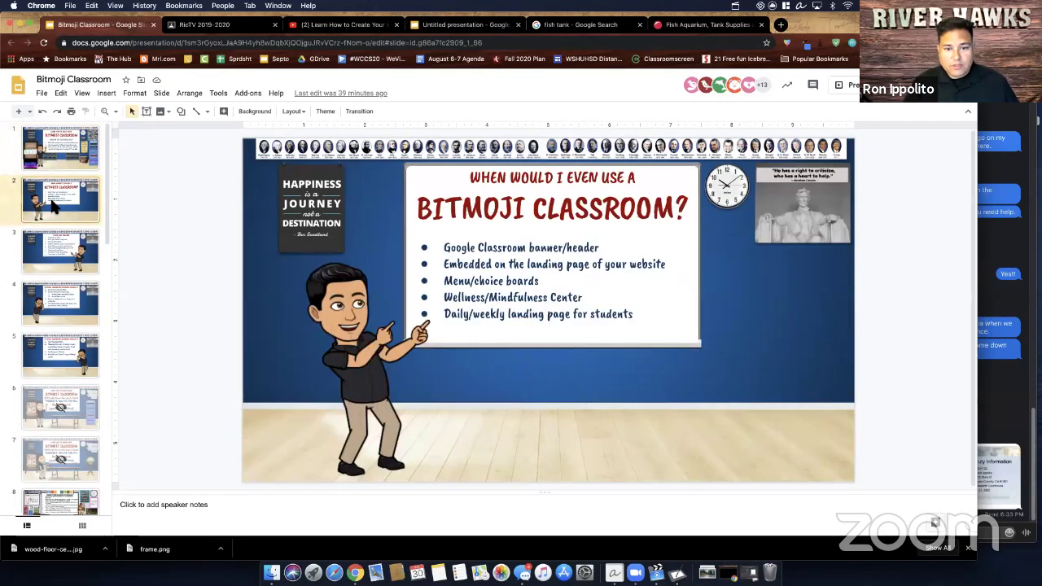
{"action": "left_click", "coordinate": [54, 260]}
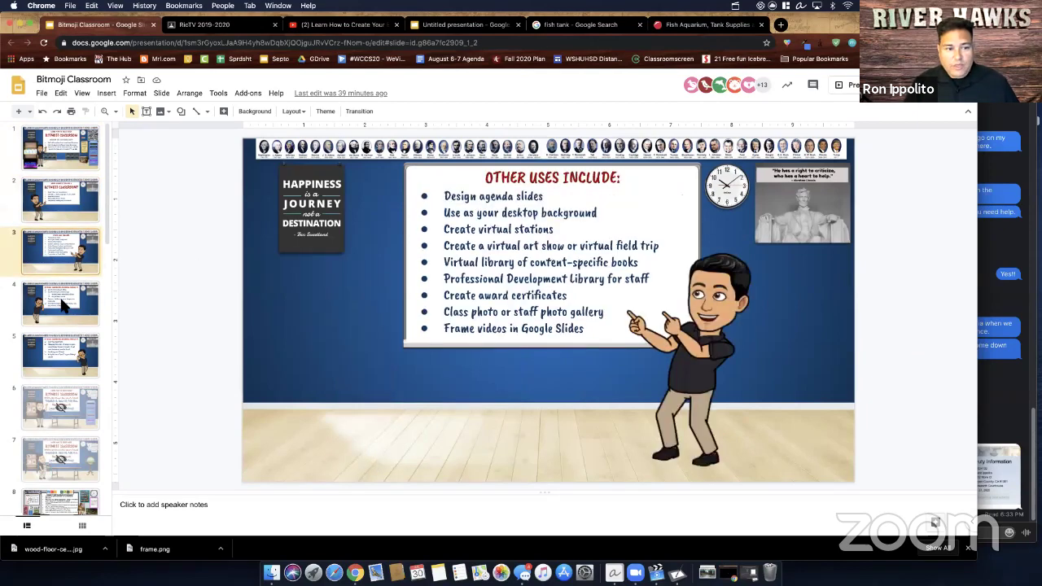
{"action": "left_click", "coordinate": [61, 302]}
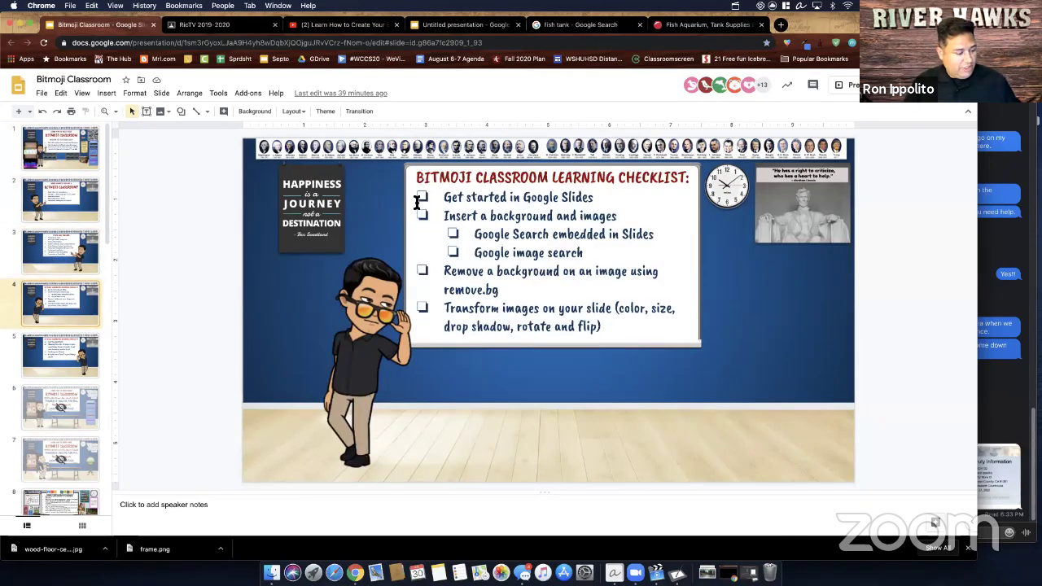
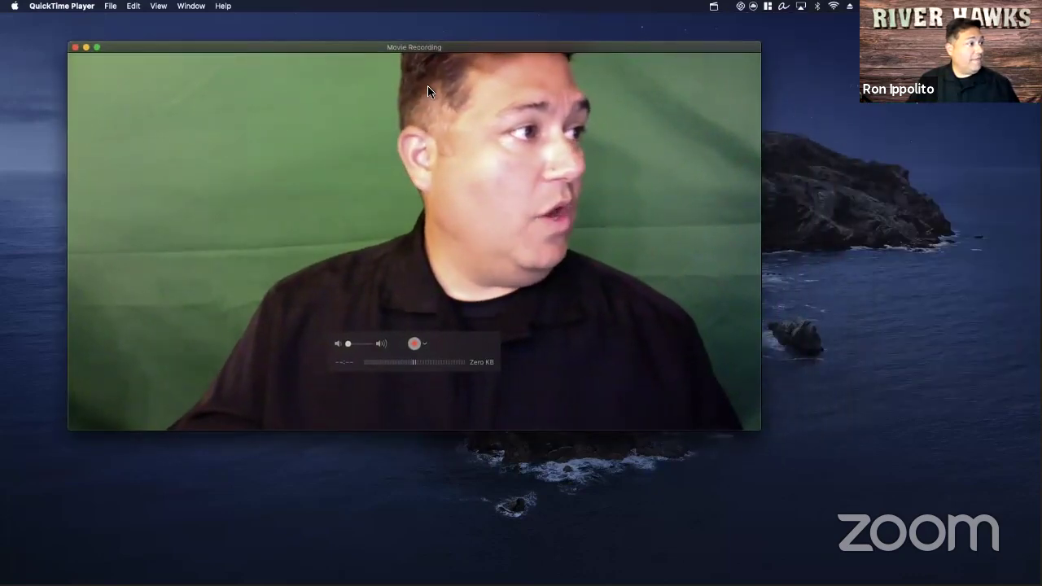
Set the QuickTime movie recording's camera to the connected phone to show its screen, and minimize the recording window
{"action": "left_click", "coordinate": [427, 346]}
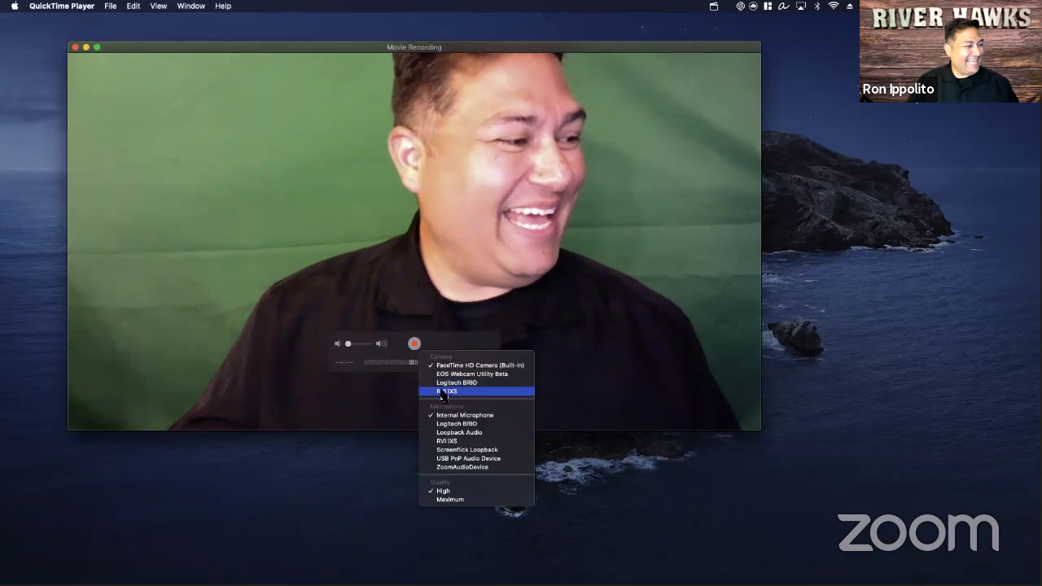
{"action": "left_click", "coordinate": [443, 394]}
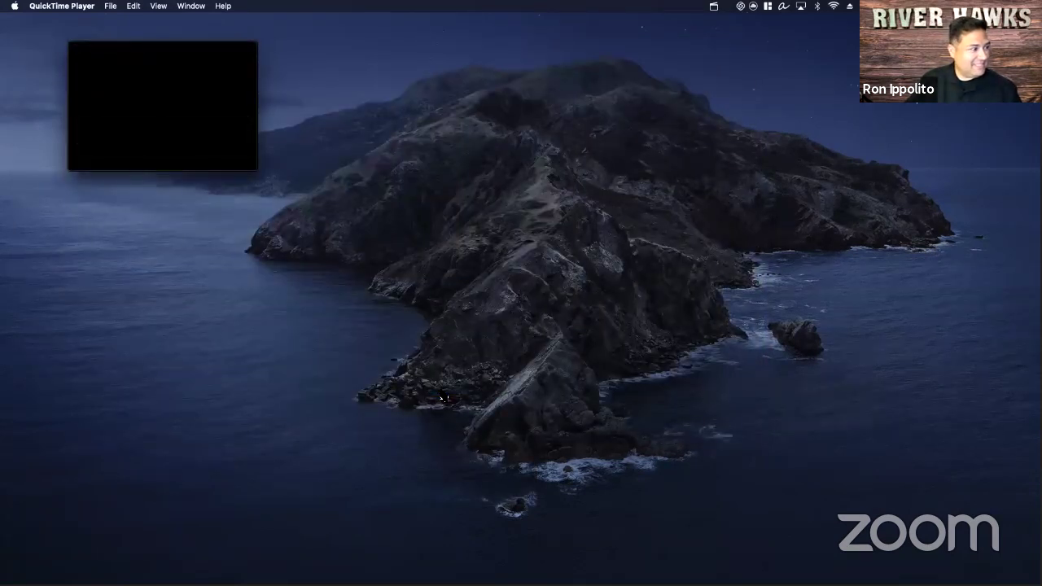
{"action": "mouse_move", "coordinate": [245, 143]}
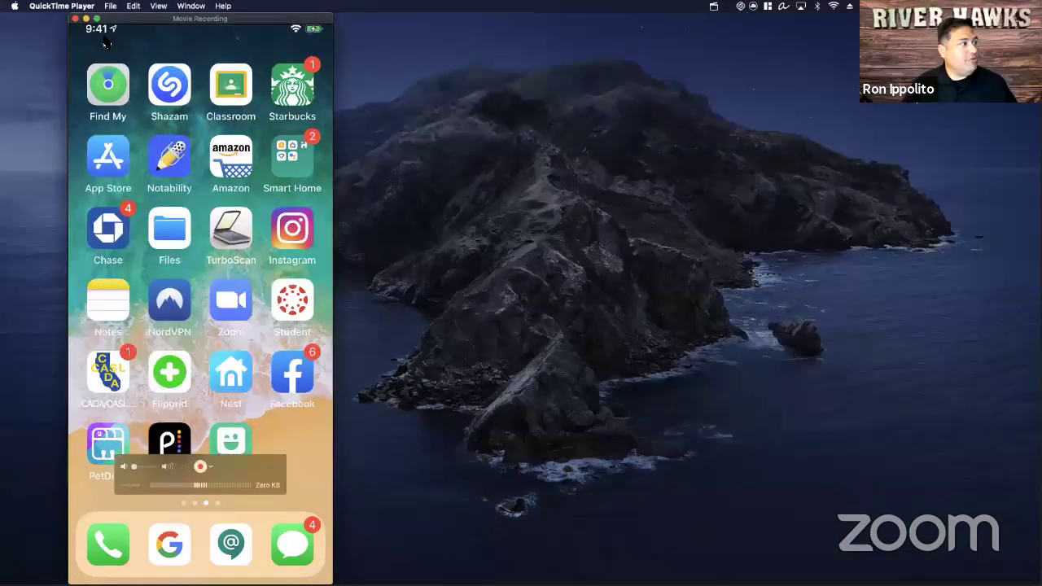
{"action": "left_click", "coordinate": [86, 18]}
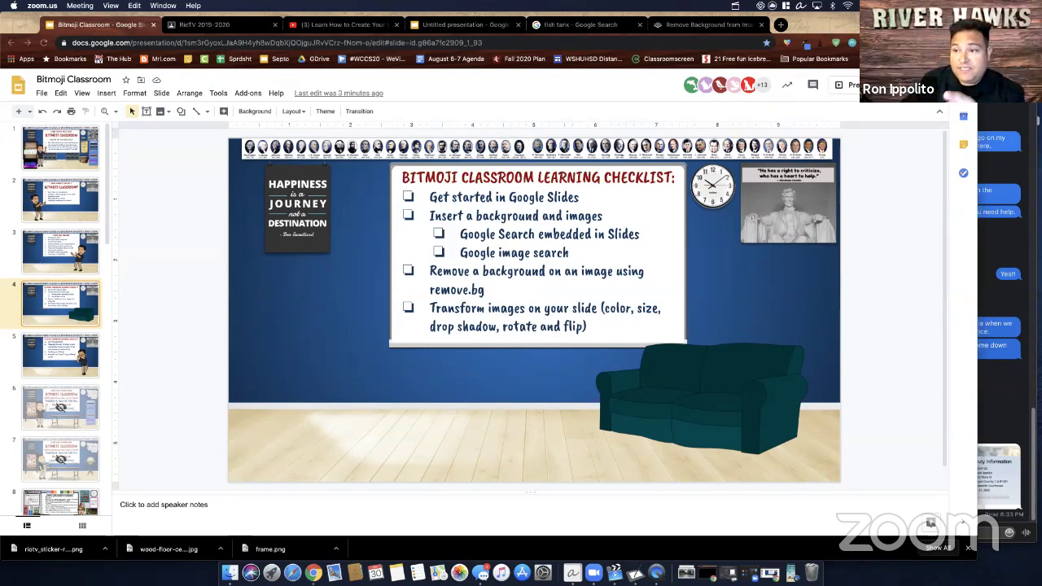
Search the web in a new tab for "bitmoji chrome extension" and open the Bitmoji page in the Chrome Web Store
{"action": "left_click", "coordinate": [780, 27]}
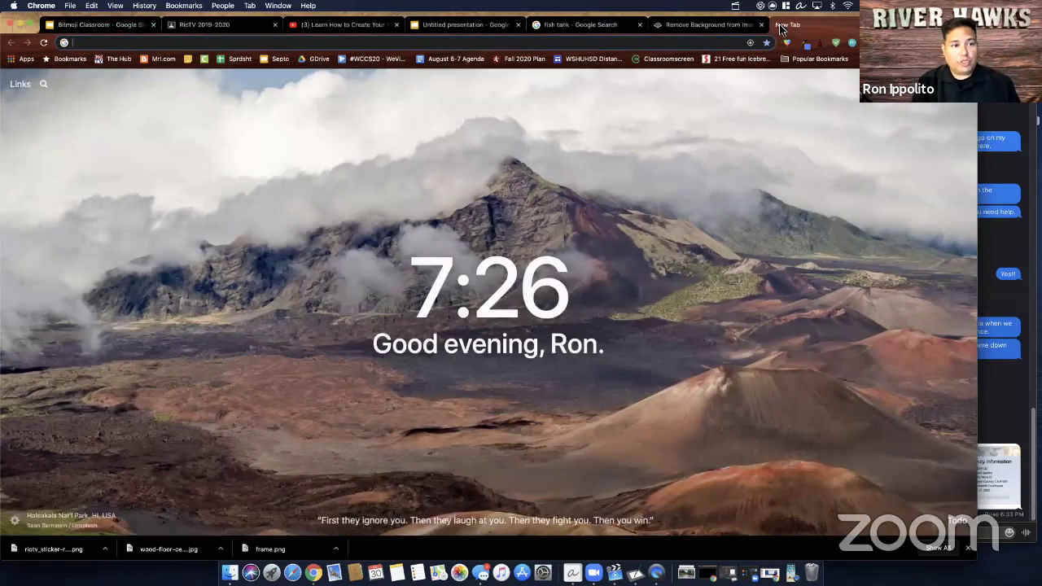
{"action": "type", "text": "bitmoji chrome e"}
{"action": "key", "text": "Return"}
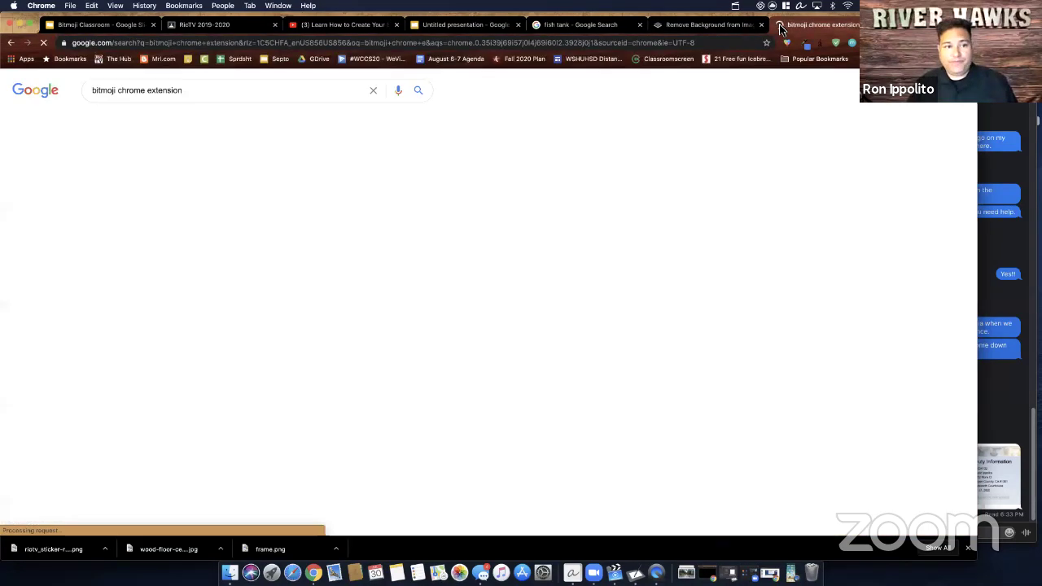
{"action": "left_click", "coordinate": [159, 174]}
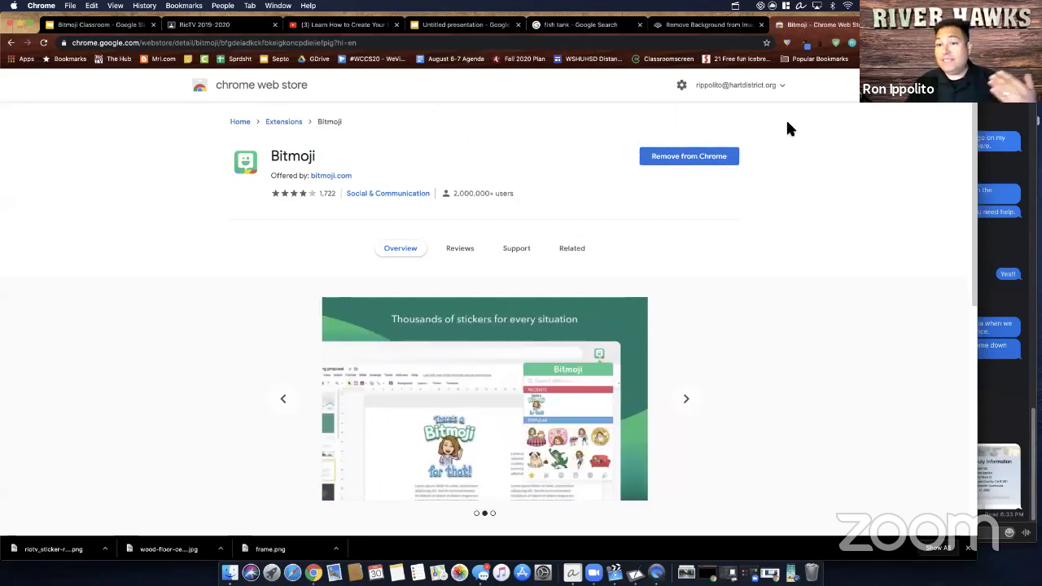
Switch to the untitled presentation, find a "sitting" Bitmoji with the extension, insert it into the slide and move it over the whiteboard
{"action": "left_click", "coordinate": [480, 24]}
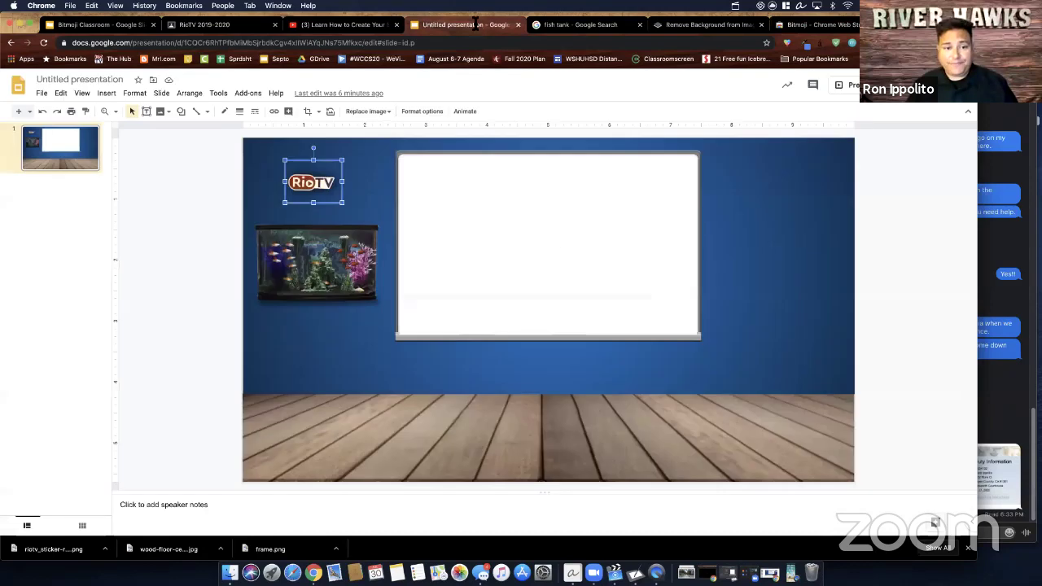
{"action": "left_click", "coordinate": [901, 196]}
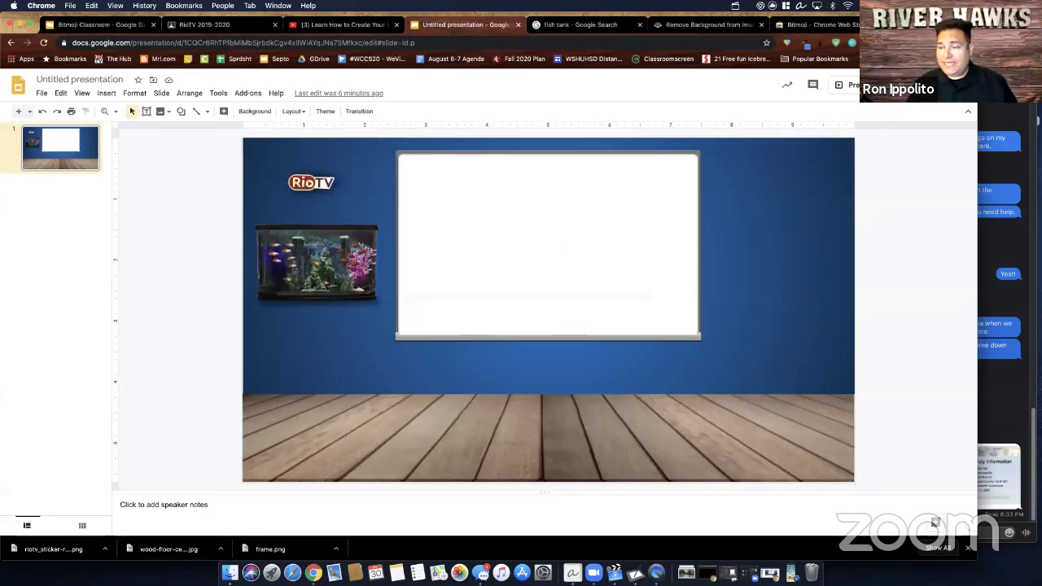
{"action": "left_click", "coordinate": [806, 43]}
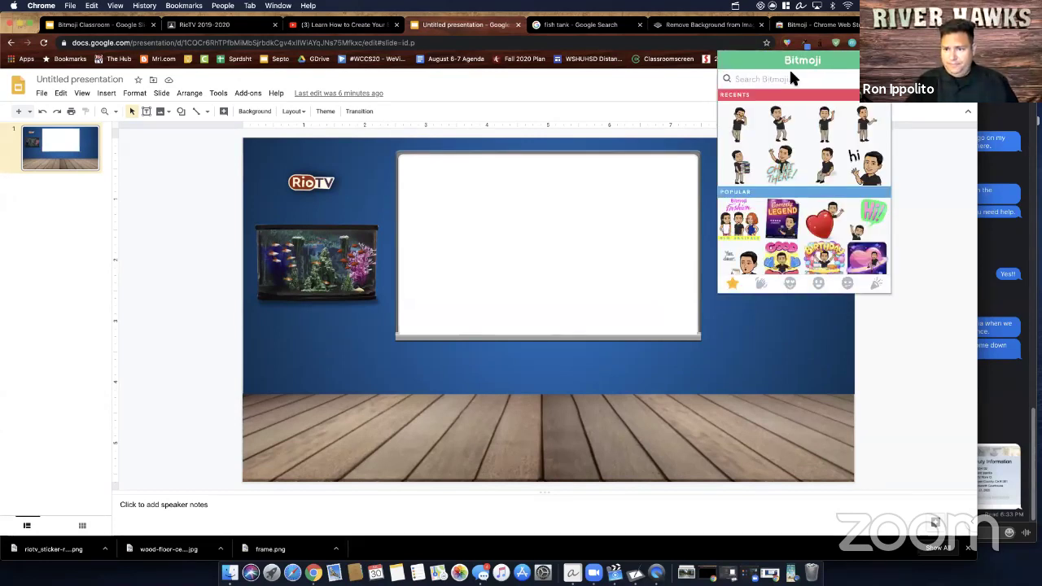
{"action": "type", "text": "sitting"}
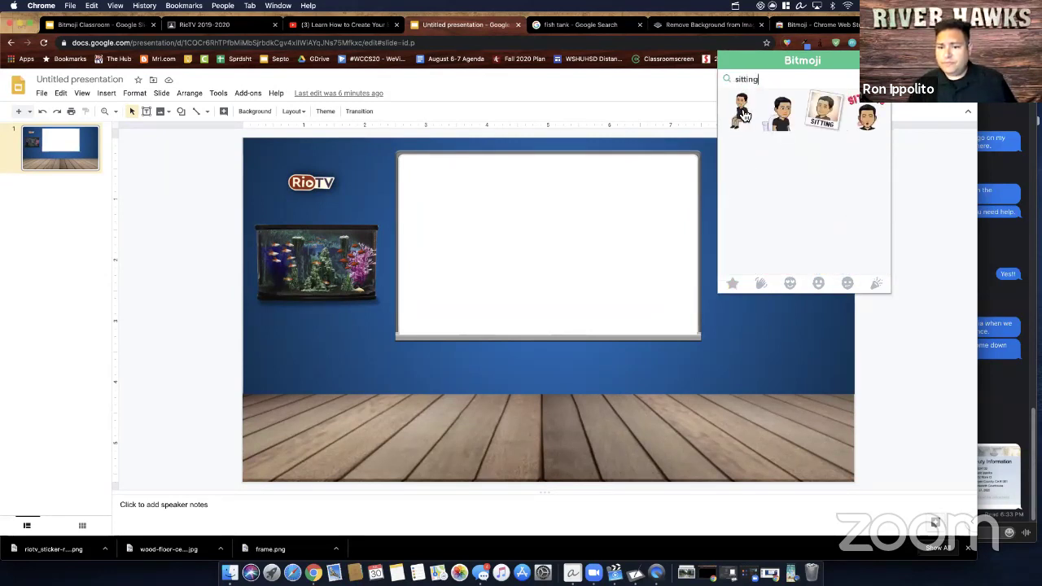
{"action": "left_click_drag", "start_coordinate": [741, 110], "coordinate": [545, 361]}
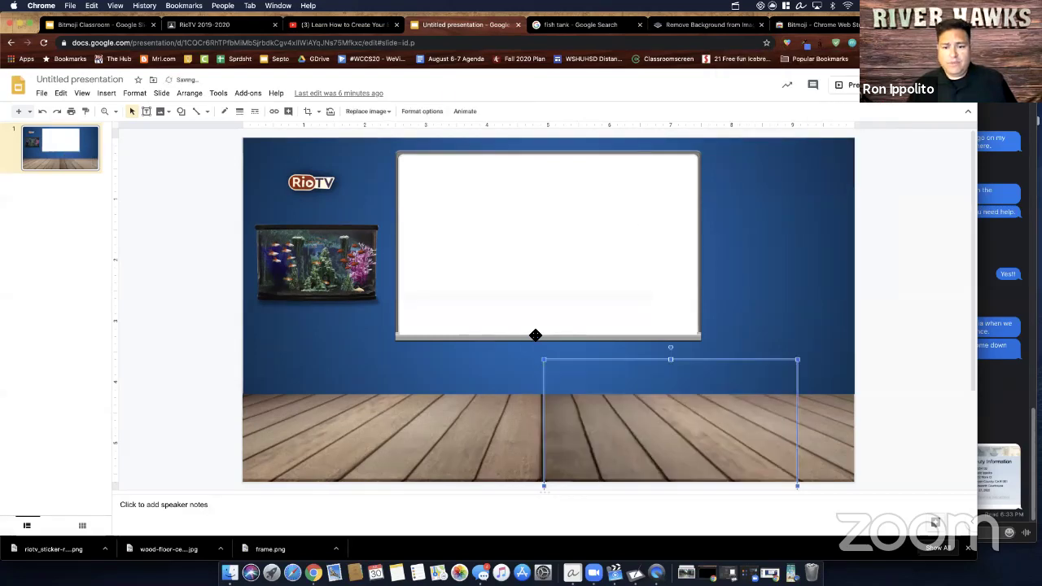
{"action": "left_click_drag", "start_coordinate": [692, 431], "coordinate": [612, 265]}
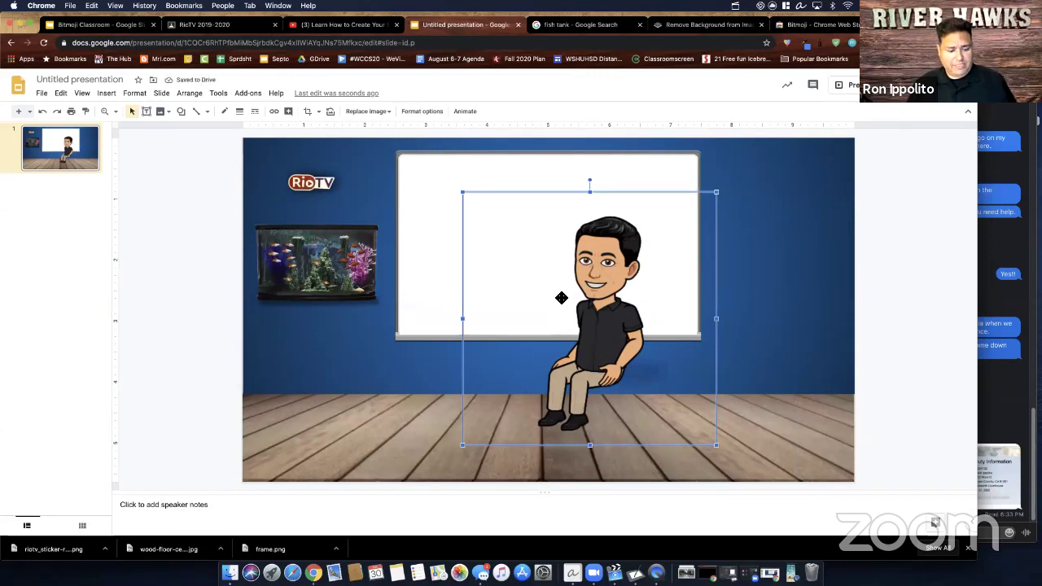
Undo the sitting Bitmoji's move and insertion, along with the last change to the RioTV logo
{"action": "key", "text": "super+z"}
{"action": "key", "text": "super+z"}
{"action": "key", "text": "super+z"}
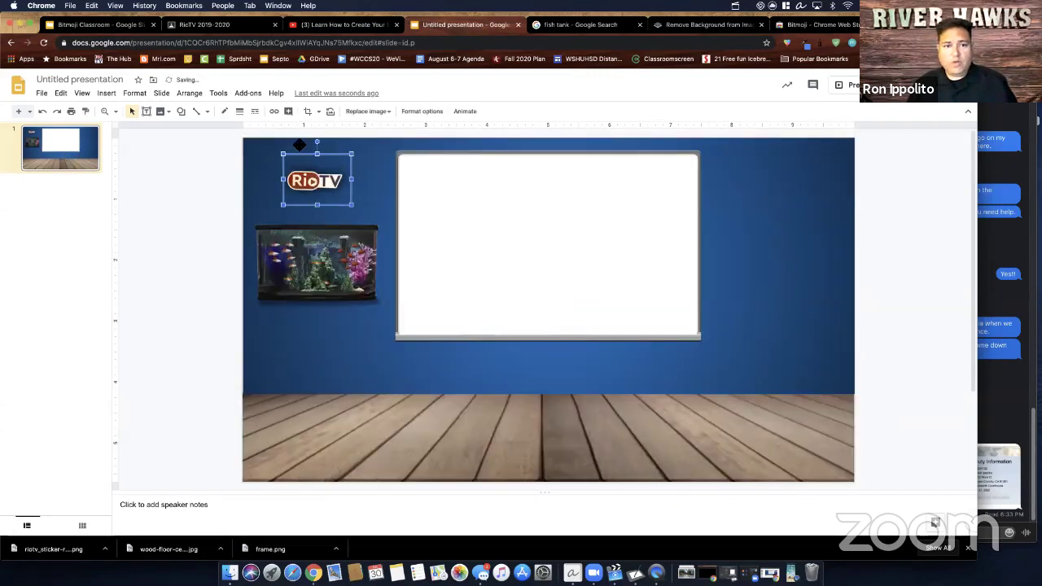
Switch to the Bitmoji Classroom presentation, copy the first "sitting" Bitmoji from the extension and paste it onto the learning checklist slide
{"action": "left_click", "coordinate": [113, 27]}
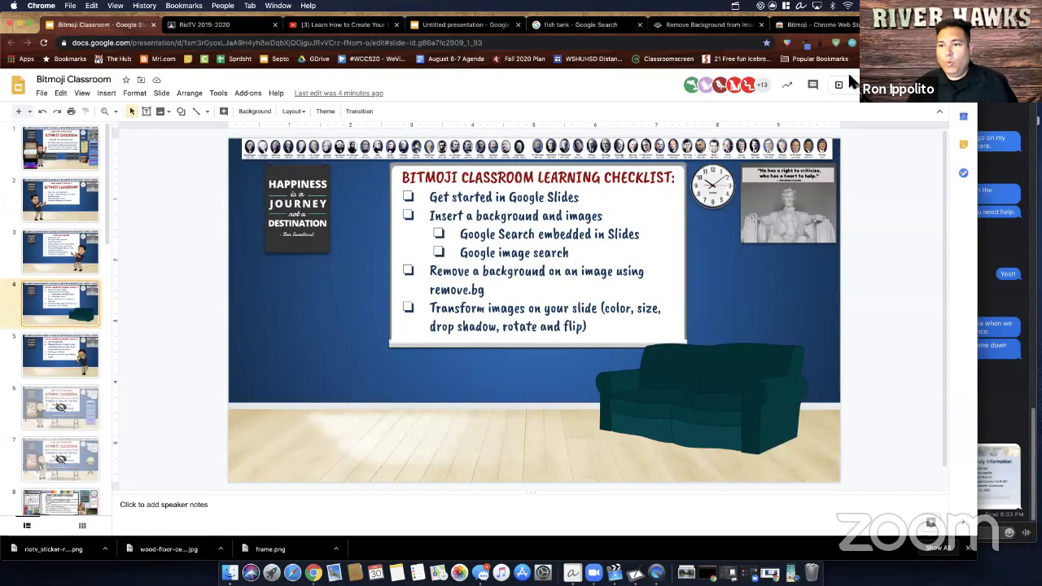
{"action": "left_click", "coordinate": [881, 42]}
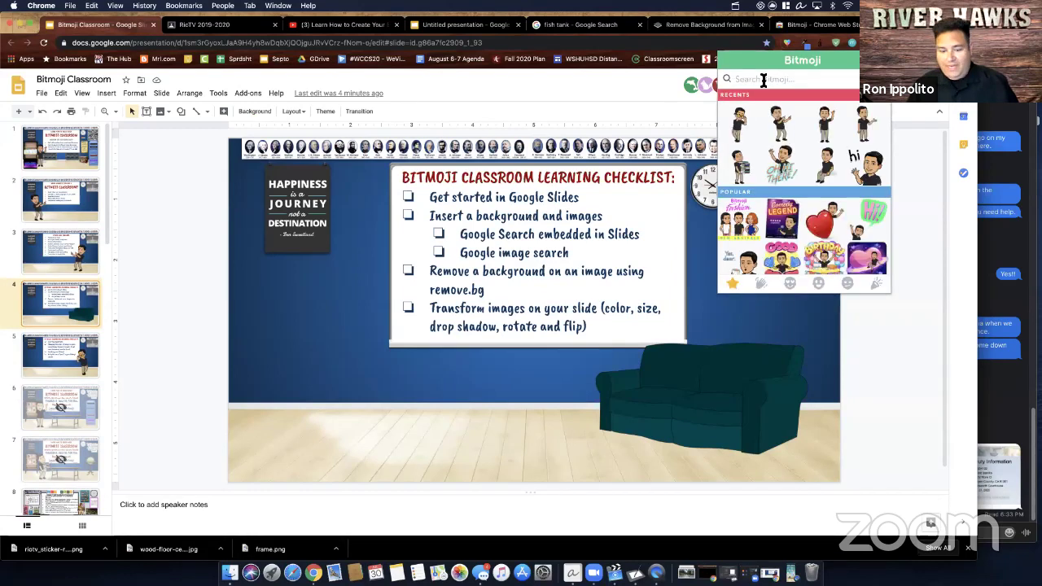
{"action": "type", "text": "sitting"}
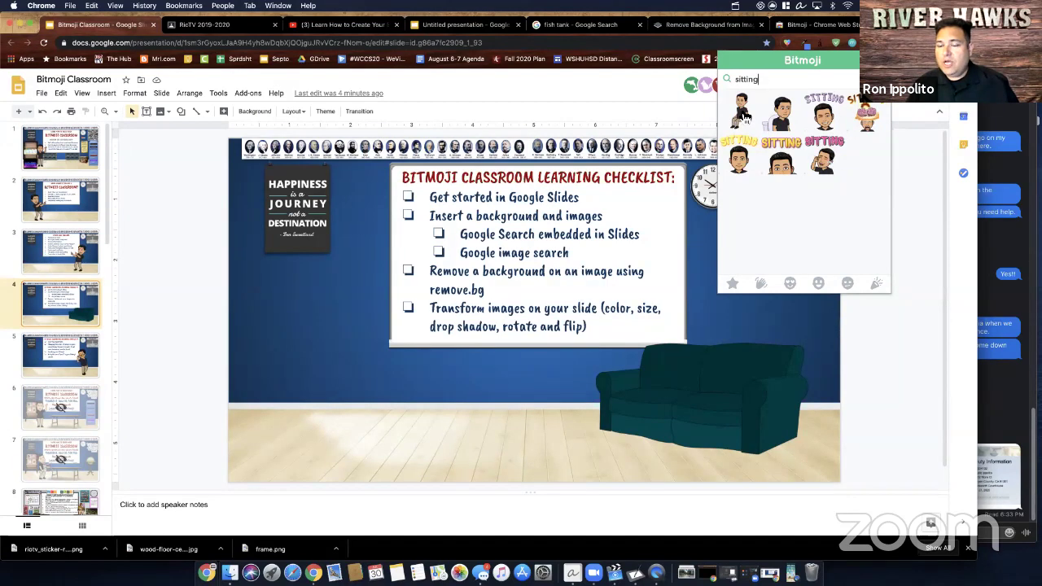
{"action": "right_click", "coordinate": [743, 116]}
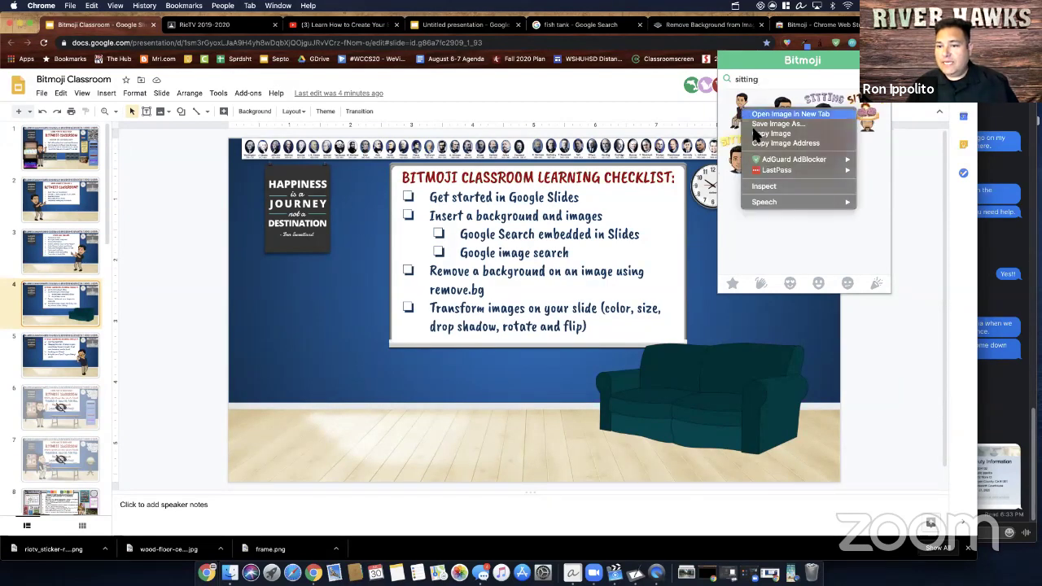
{"action": "left_click", "coordinate": [771, 132]}
{"action": "left_click", "coordinate": [188, 258]}
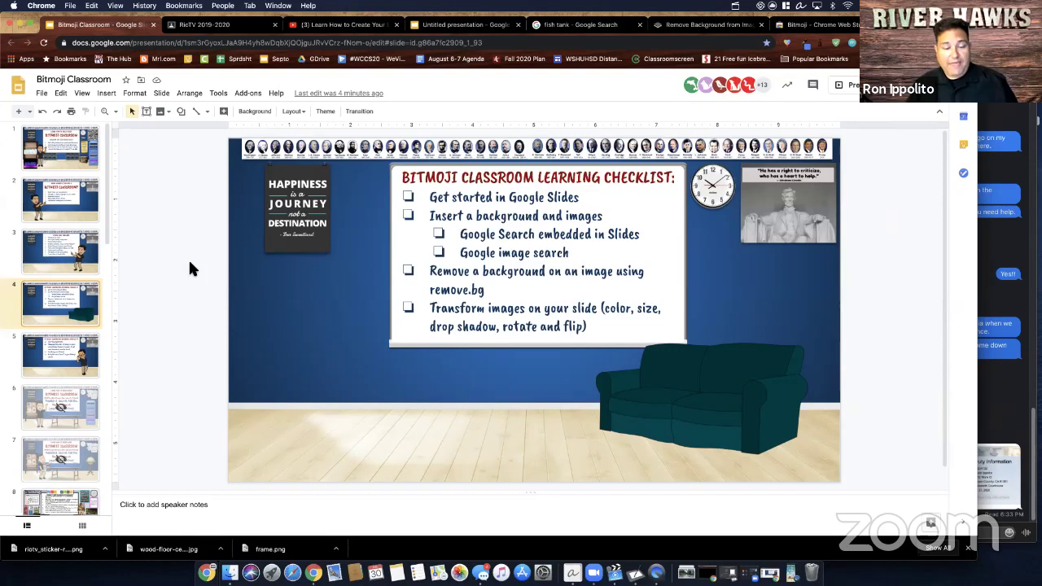
{"action": "key", "text": "ctrl+v"}
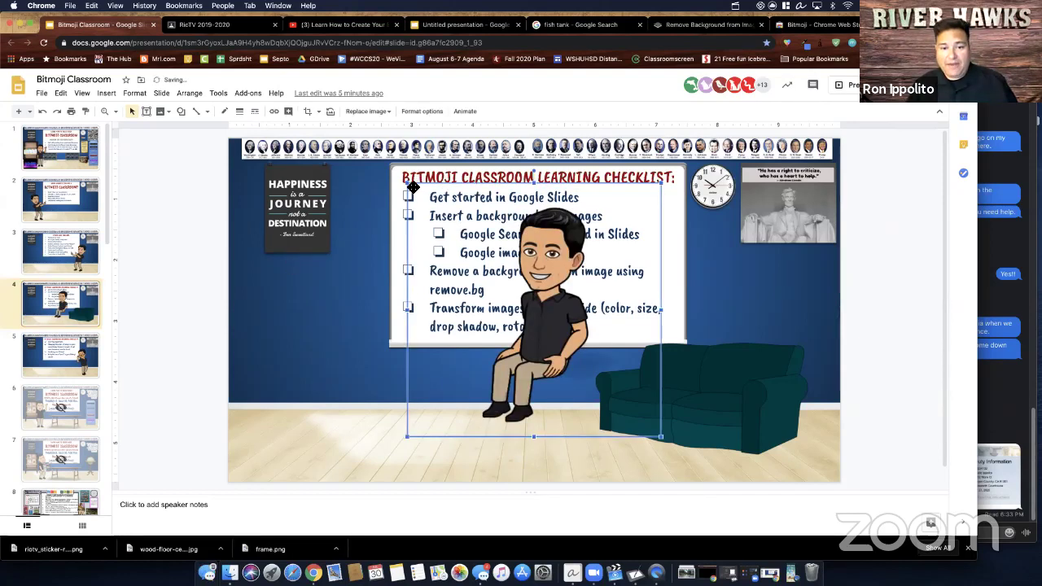
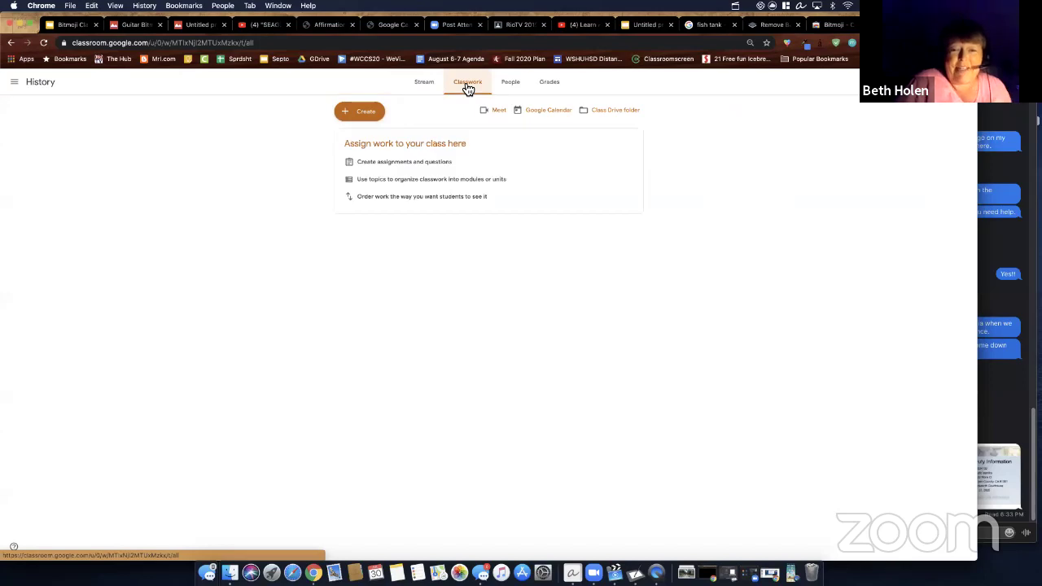
Create a new material in the History class and attach the Bitmoji Classroom presentation from Google Drive
{"action": "left_click", "coordinate": [369, 119]}
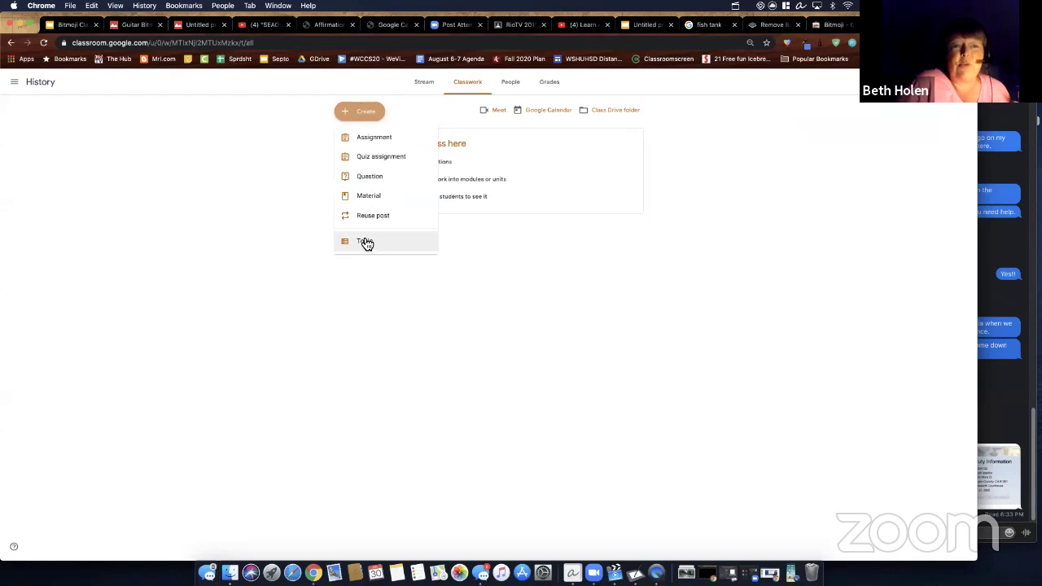
{"action": "left_click", "coordinate": [369, 201]}
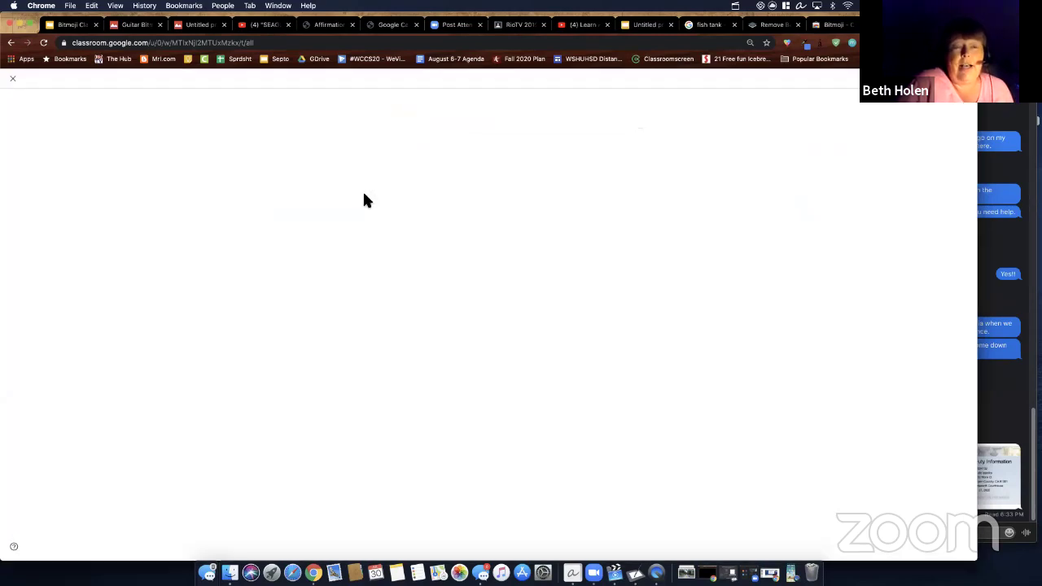
{"action": "left_click", "coordinate": [49, 197]}
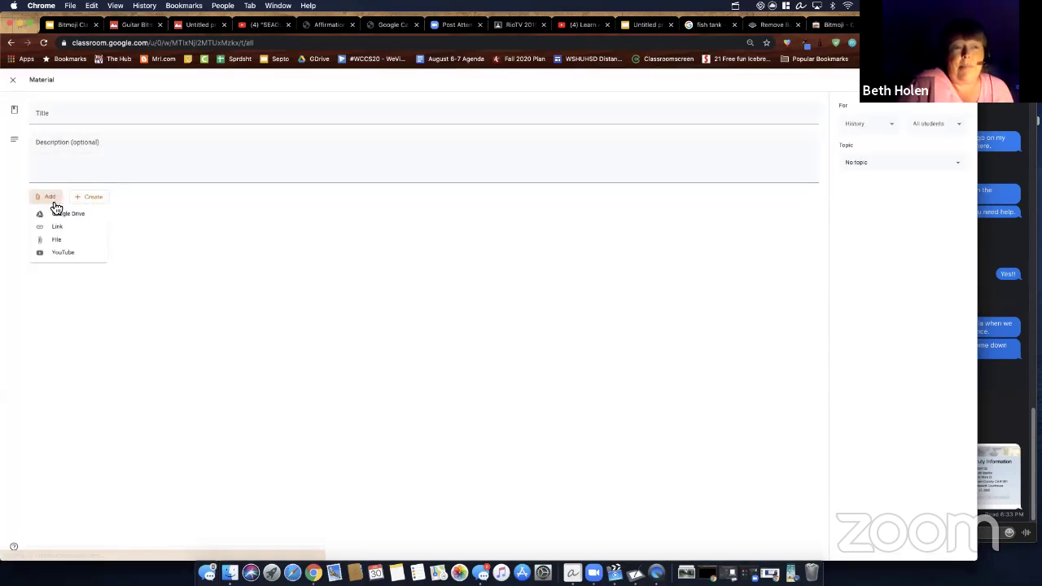
{"action": "left_click", "coordinate": [53, 215]}
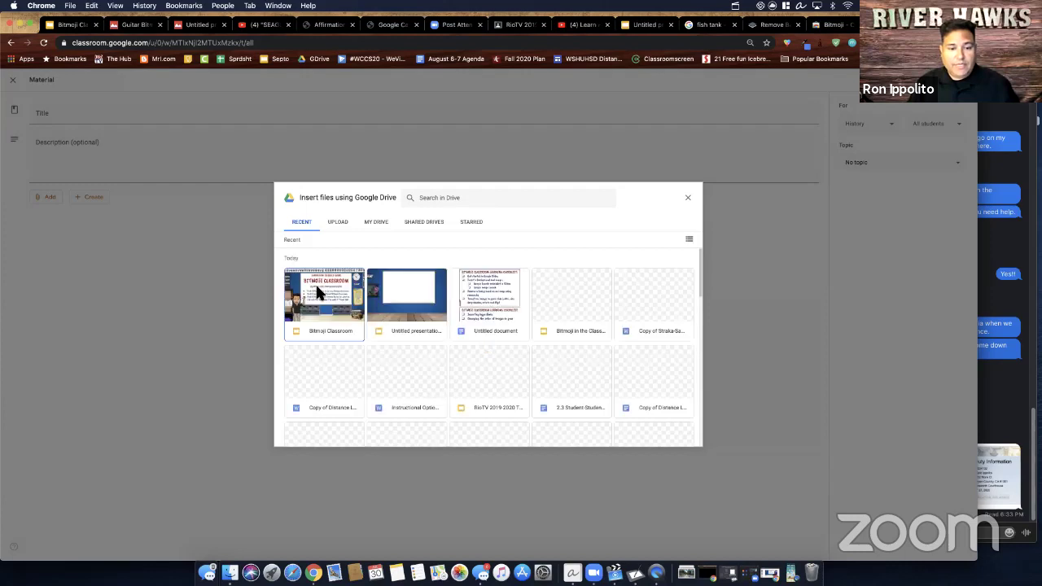
{"action": "double_click", "coordinate": [316, 287]}
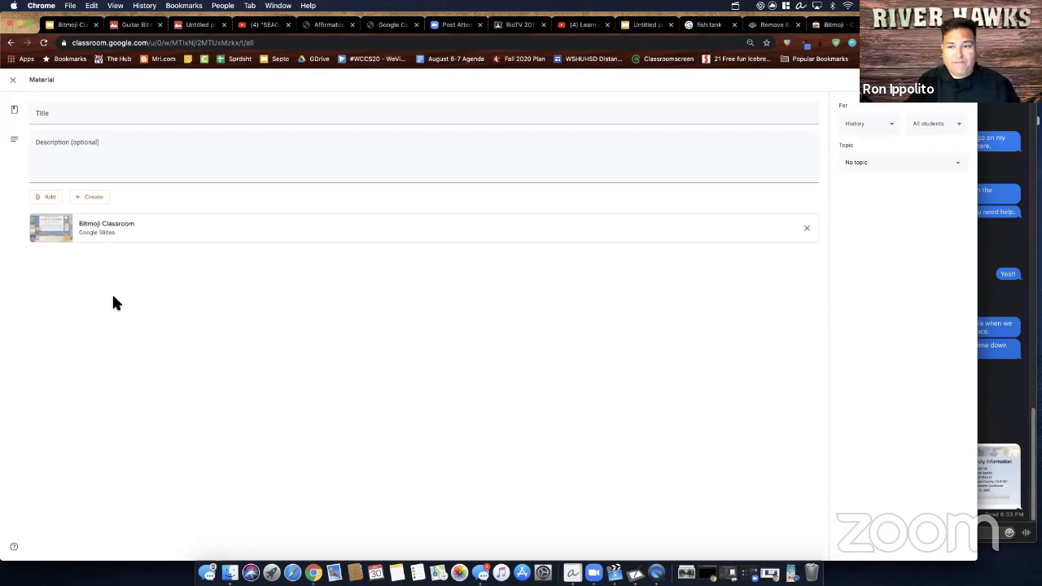
Title the material "Tuesday, 8/11/2020"
{"action": "left_click", "coordinate": [81, 115]}
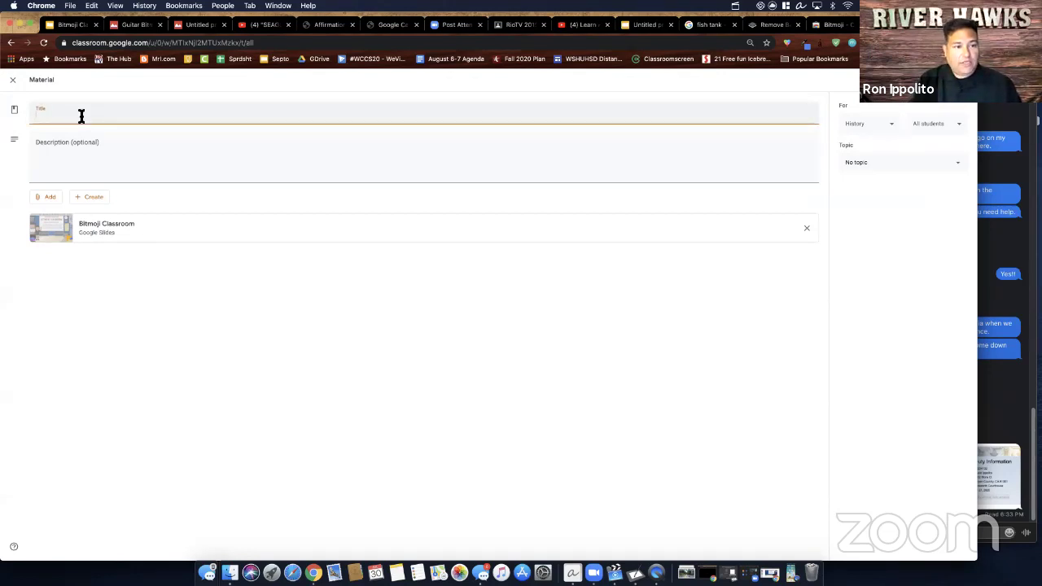
{"action": "type", "text": "Tuesday,"}
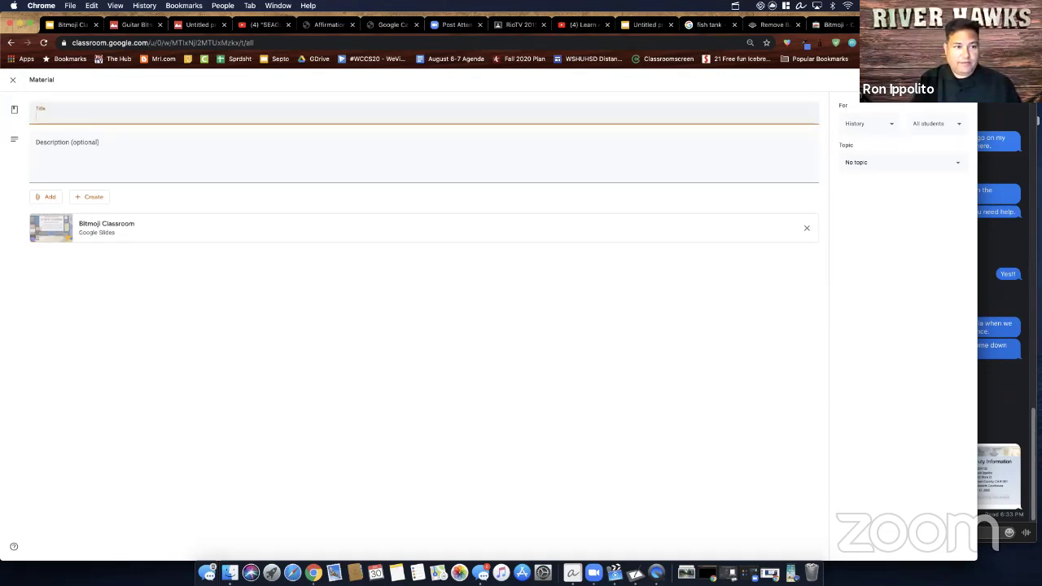
{"action": "type", "text": " 8/11/"}
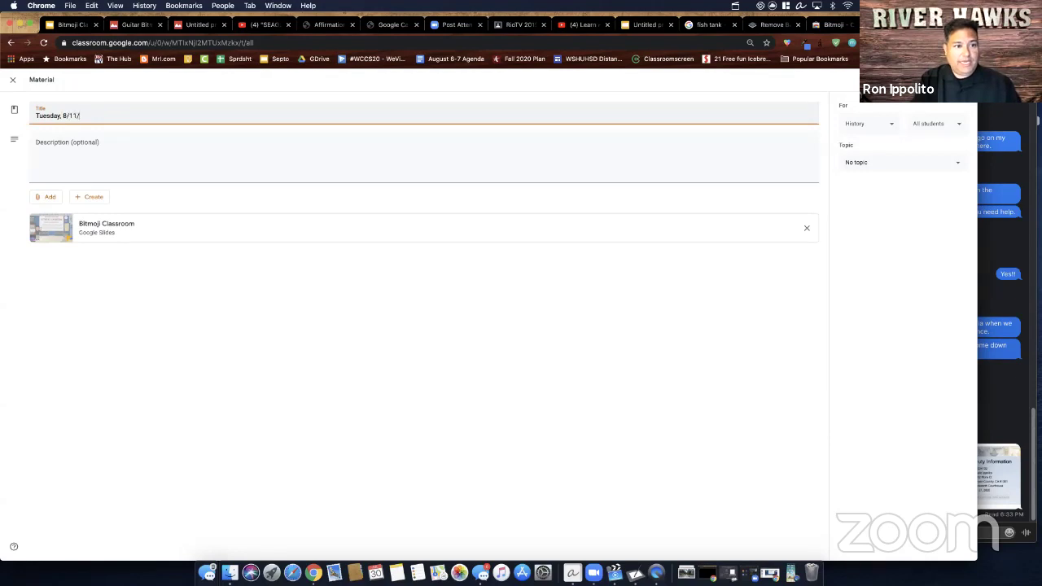
{"action": "type", "text": "22020"}
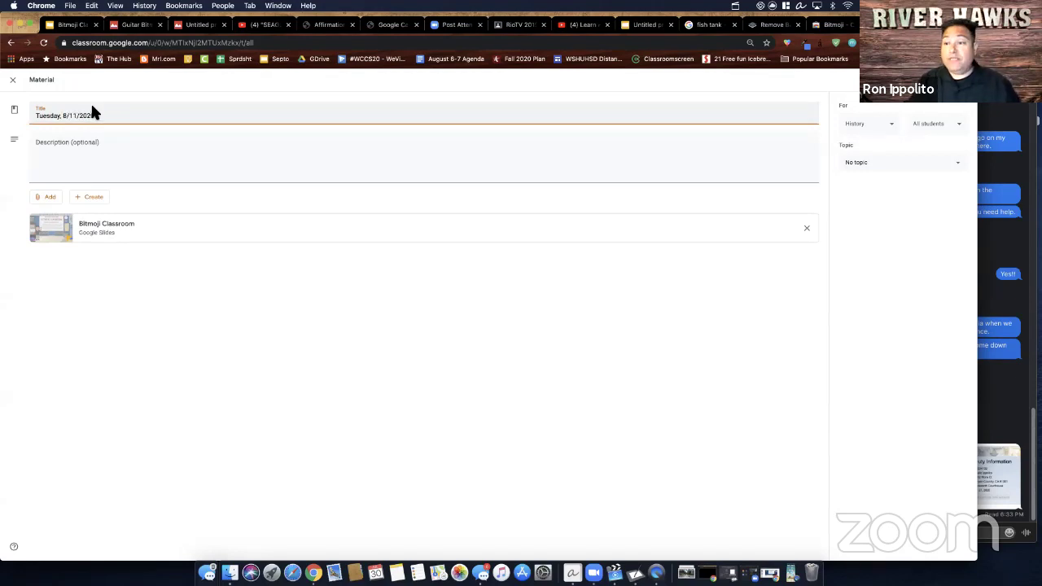
Create the topic "Unit 1" for the material and post it to the class
{"action": "left_click", "coordinate": [888, 166]}
{"action": "left_click", "coordinate": [876, 188]}
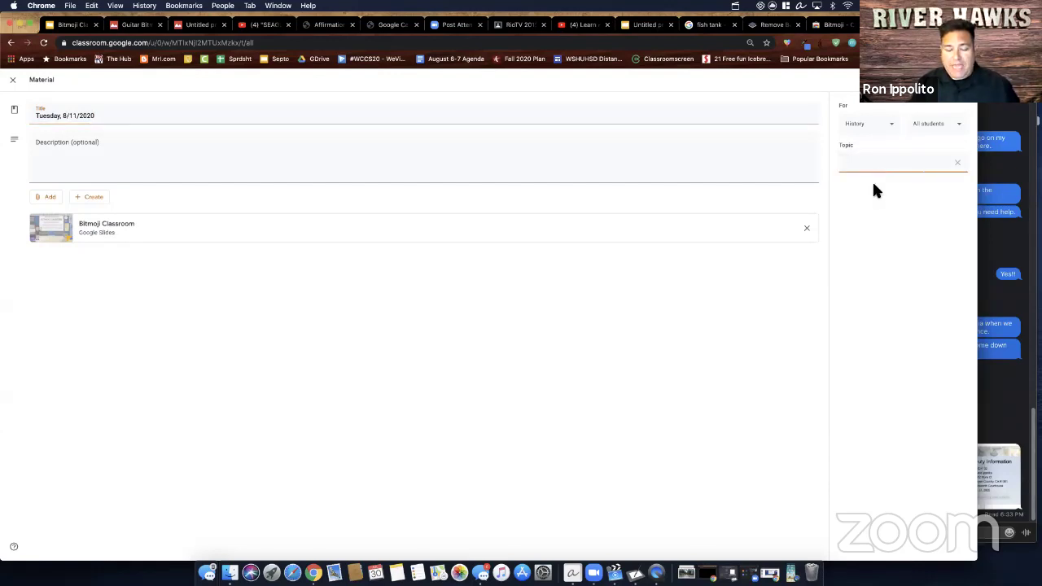
{"action": "type", "text": "Unit 1"}
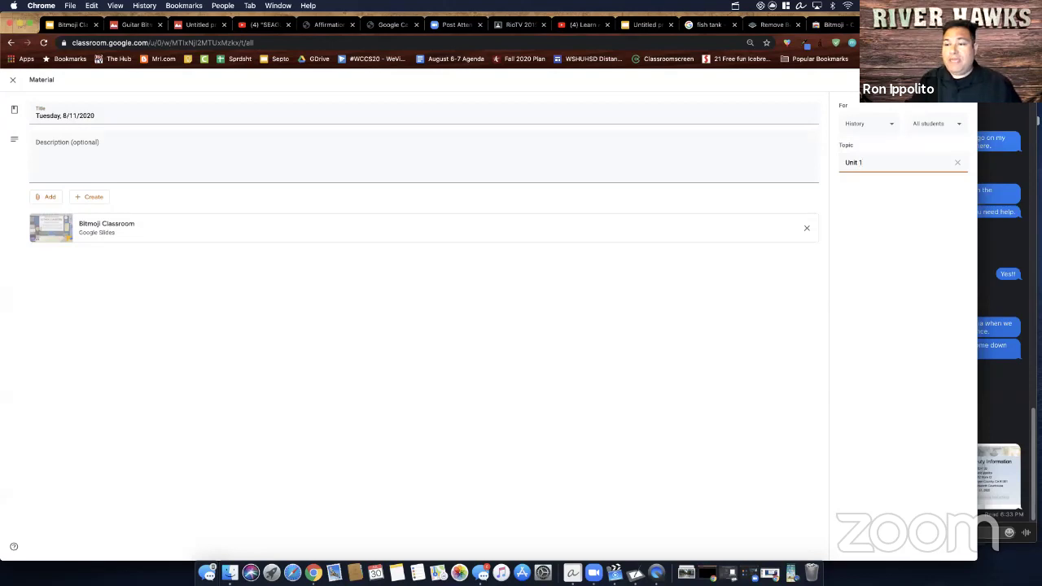
{"action": "left_click", "coordinate": [923, 80]}
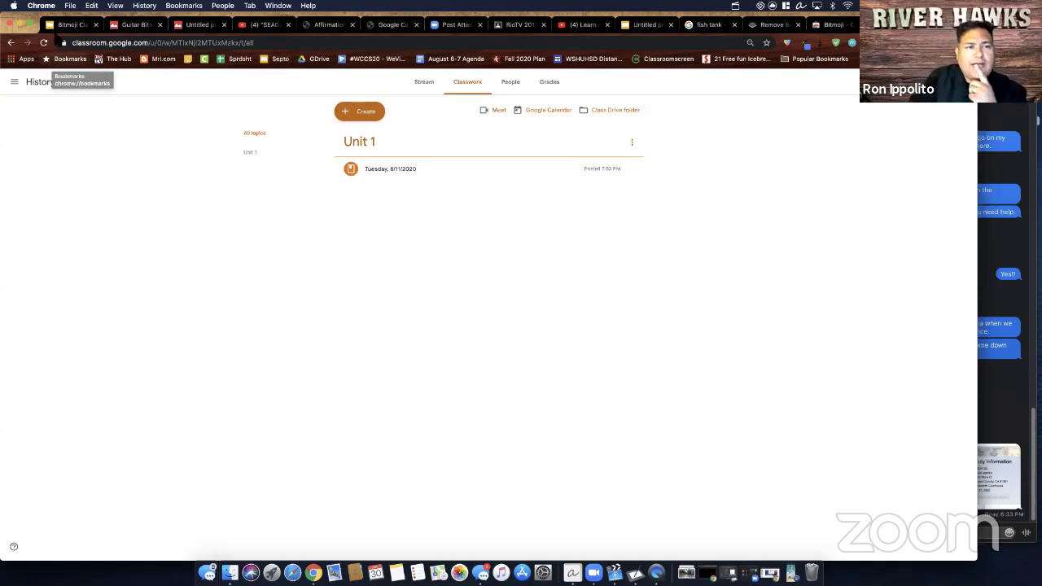
Switch to the Bitmoji Classroom presentation, open its publish-to-web settings and copy the embed code at the Medium (960x569) slide size
{"action": "left_click", "coordinate": [62, 27]}
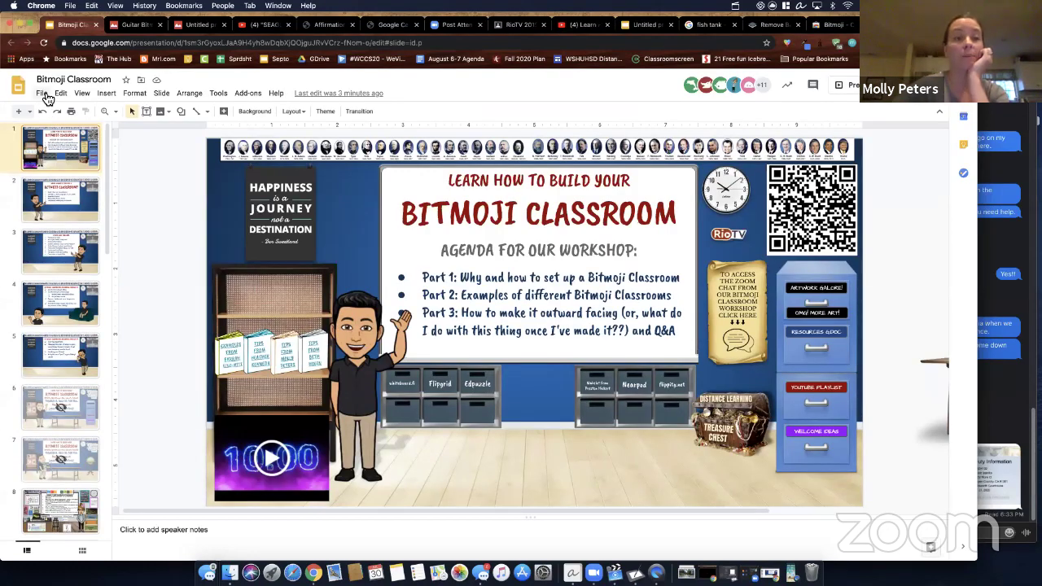
{"action": "left_click", "coordinate": [43, 94]}
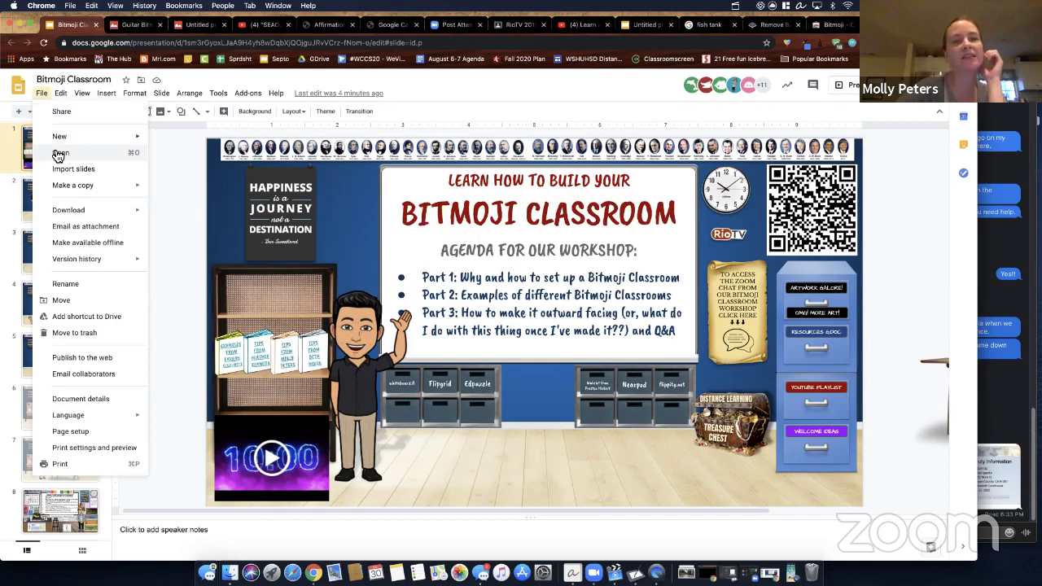
{"action": "left_click", "coordinate": [119, 359]}
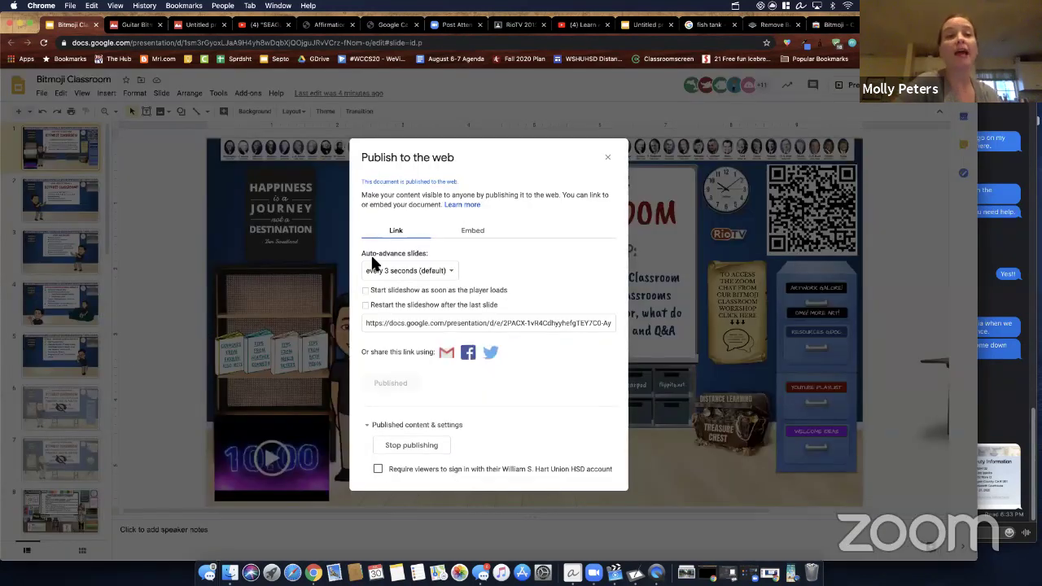
{"action": "left_click", "coordinate": [470, 234]}
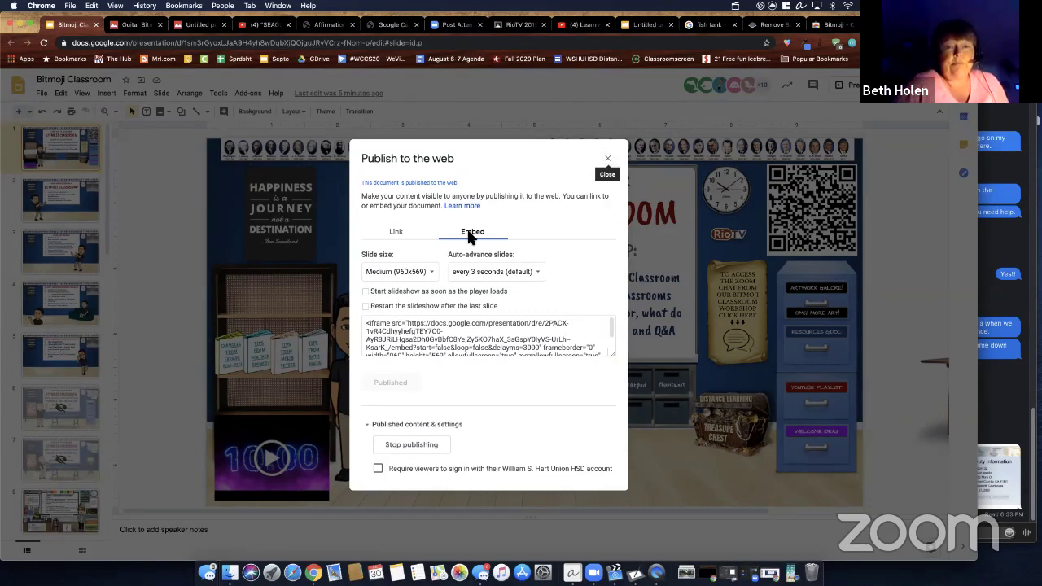
{"action": "left_click", "coordinate": [426, 328]}
{"action": "left_click", "coordinate": [410, 325]}
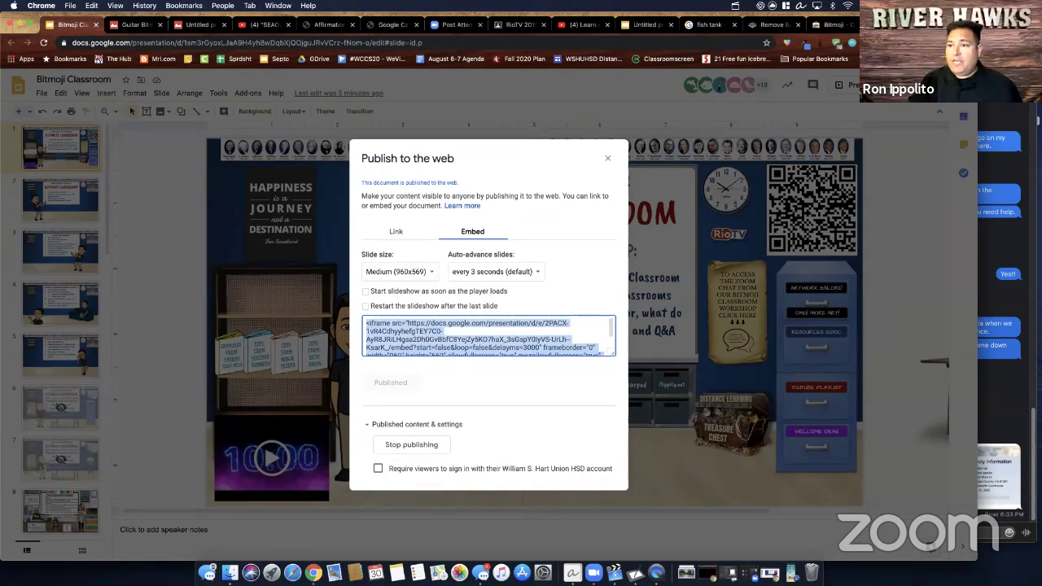
Open sites.google.com in a new browser tab and start a blank site
{"action": "key", "text": "super+t"}
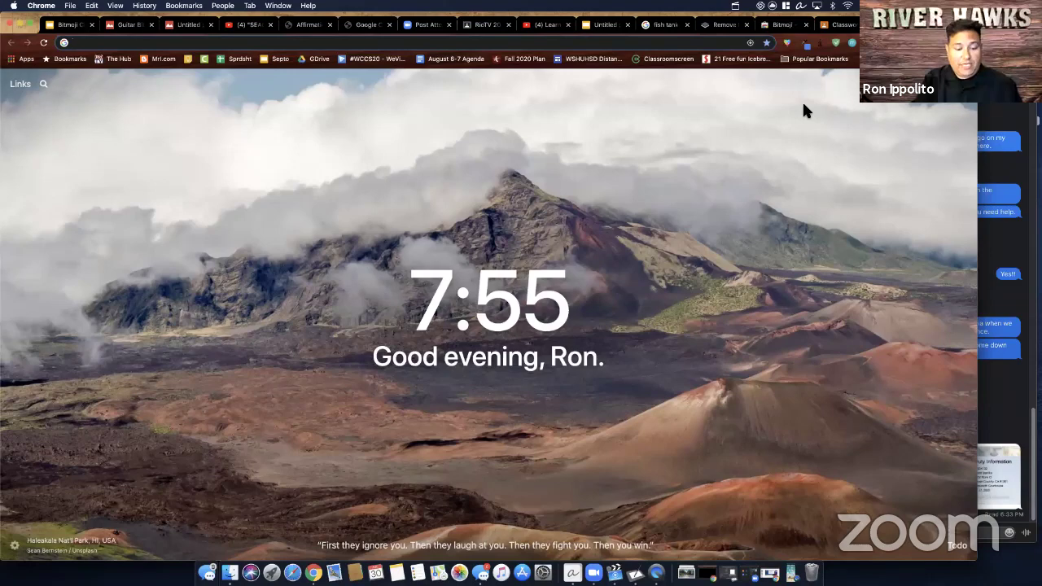
{"action": "type", "text": "sites.google.com"}
{"action": "key", "text": "Return"}
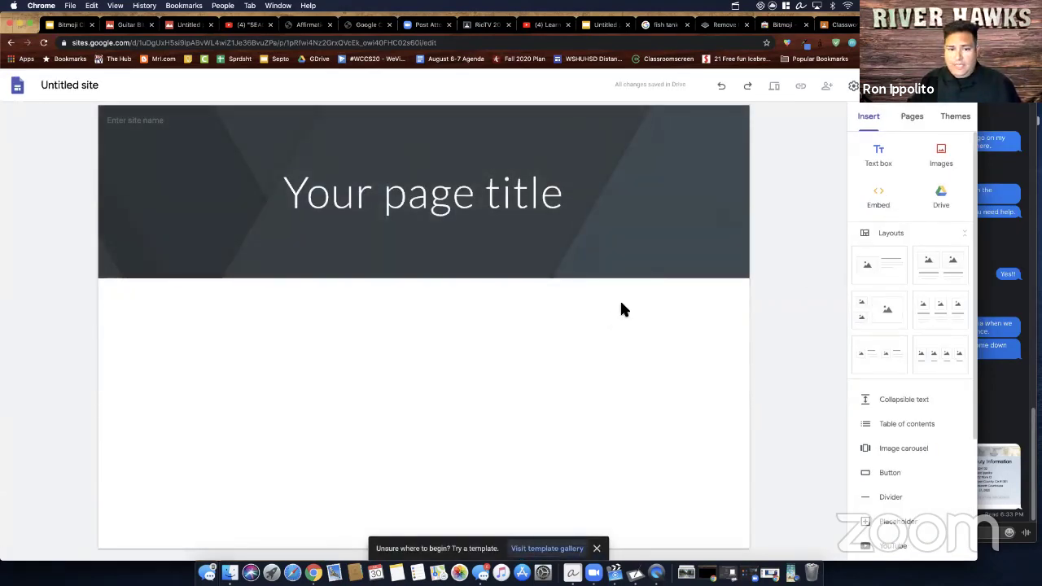
Embed the published Bitmoji Classroom presentation in the site page by pasting its iframe embed code
{"action": "left_click", "coordinate": [879, 199]}
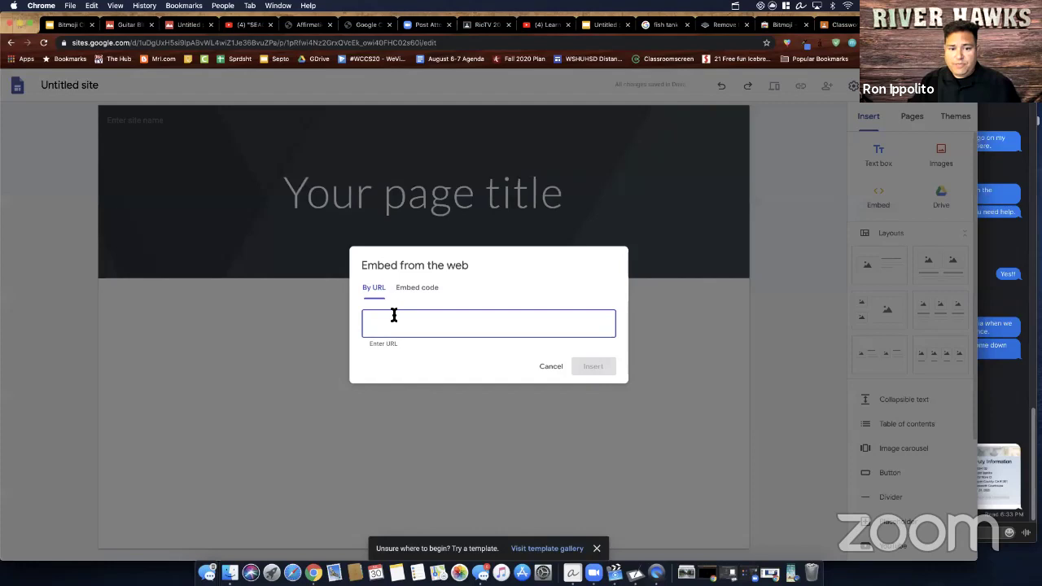
{"action": "left_click", "coordinate": [429, 289]}
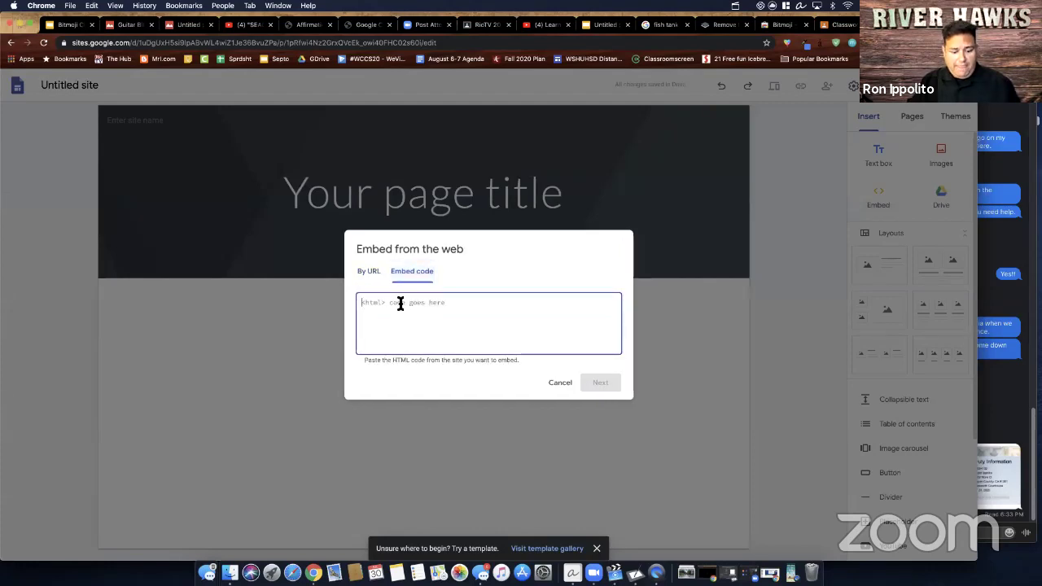
{"action": "type", "text": "<iframe src=\"https://docs.google.com/presentation/d/e/2PACX-1vR4CdhyvXfgTEY7C0-AyR8JRiLHgsa2Dh0GvBbfC8YejZy5KO7haX_3sGspY8IyV5-UrLh--KsarK_/embed?start=false&loop=false&delayms=3000\" frameborder=\"0\" width=\"960\" height=\"569\" allowfullscreen=\"true\" mozallowfullscreen=\"true\" webkitallowfullscreen=\"true\"></iframe>"}
{"action": "left_click", "coordinate": [592, 384]}
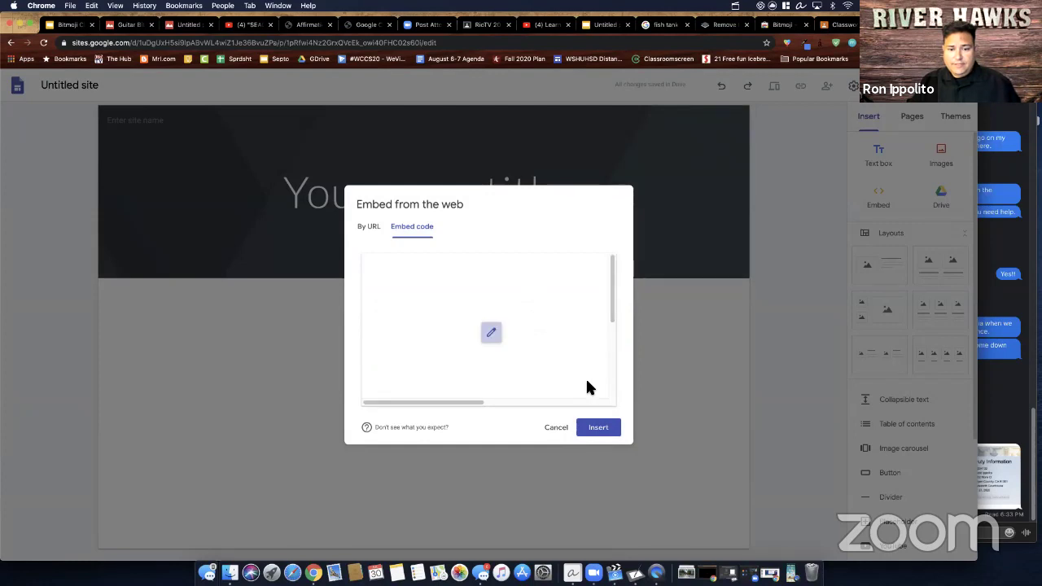
{"action": "left_click", "coordinate": [598, 428]}
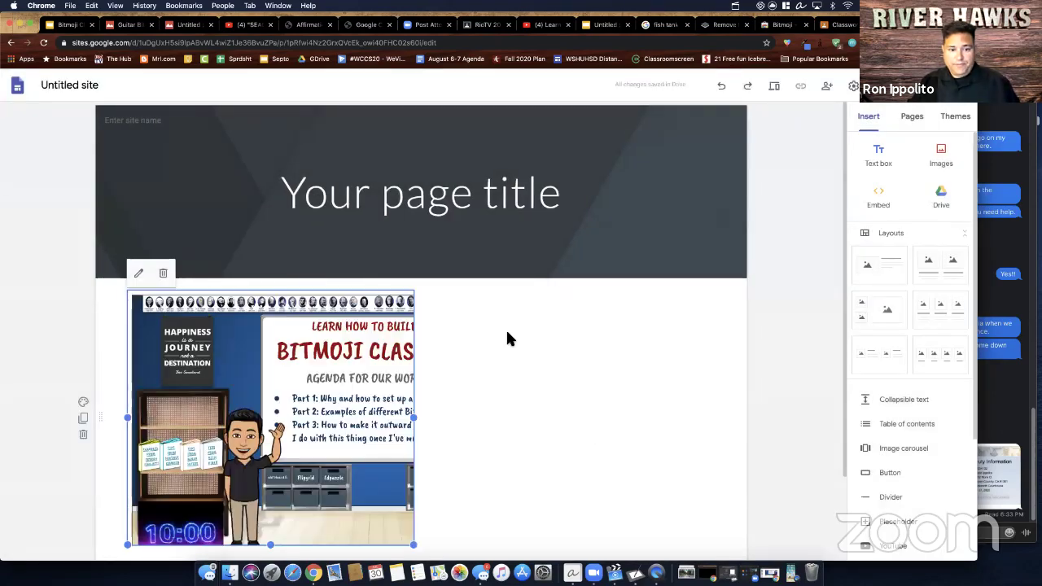
Widen the embedded presentation until the whole slide width shows, and center it on the page below the header
{"action": "scroll", "coordinate": [455, 375], "scroll_direction": "down", "scroll_amount": 2}
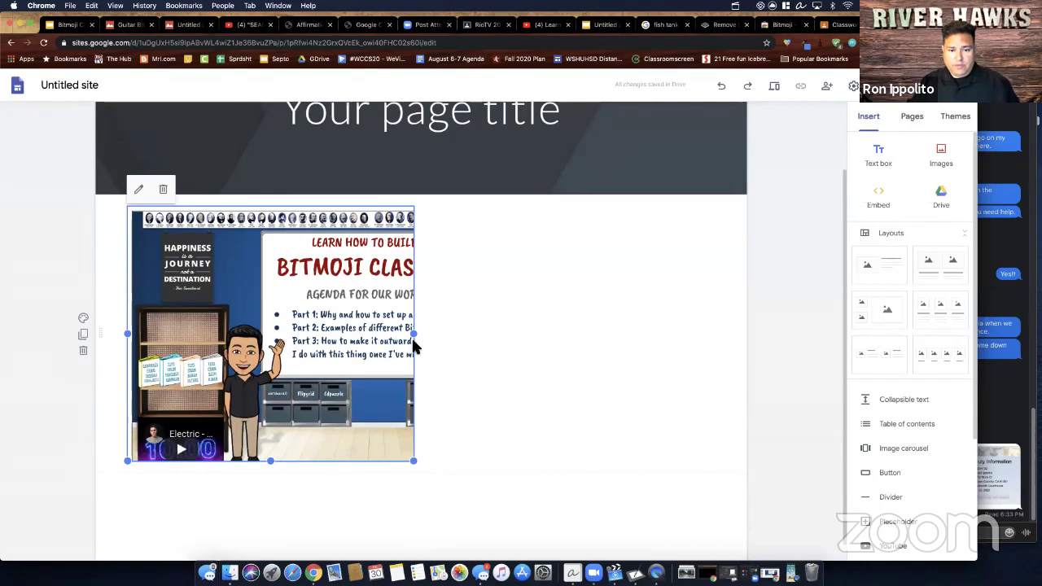
{"action": "left_click_drag", "start_coordinate": [415, 337], "coordinate": [615, 335]}
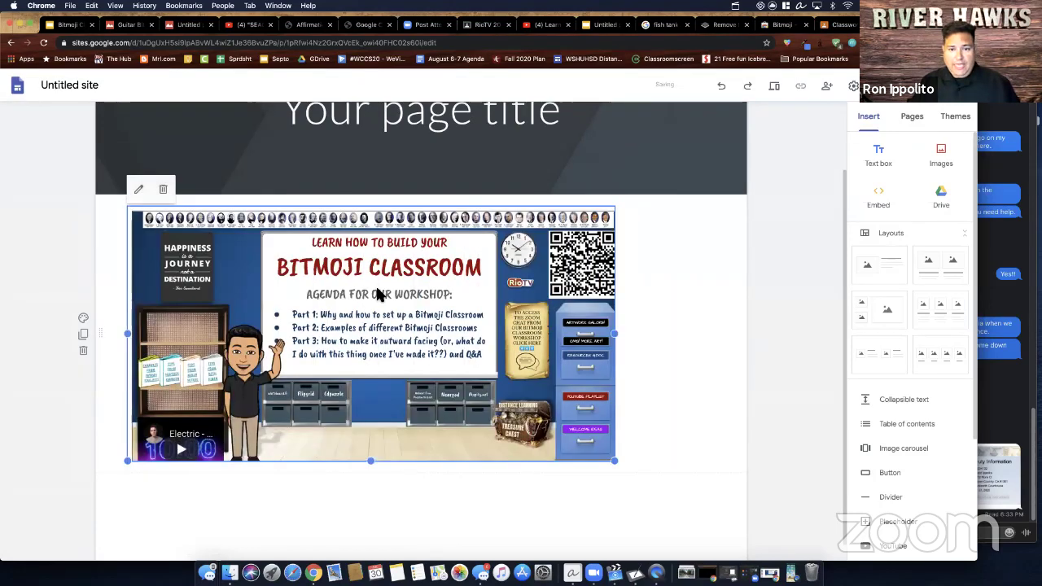
{"action": "mouse_move", "coordinate": [377, 295]}
{"action": "left_mouse_down"}
{"action": "mouse_move", "coordinate": [435, 296]}
{"action": "mouse_move", "coordinate": [389, 303]}
{"action": "left_mouse_up"}
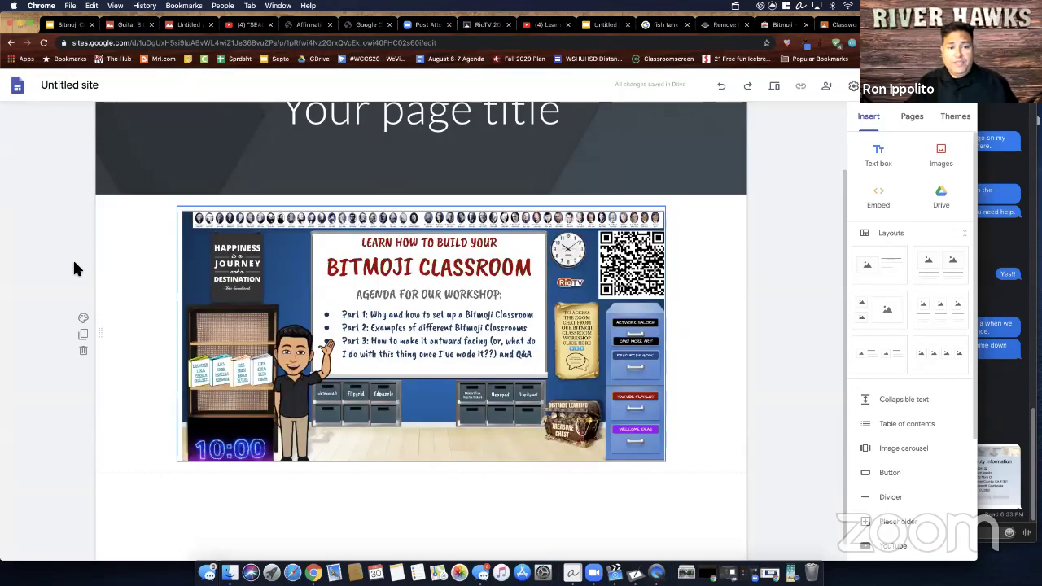
{"action": "scroll", "coordinate": [73, 262], "scroll_direction": "up", "scroll_amount": 2}
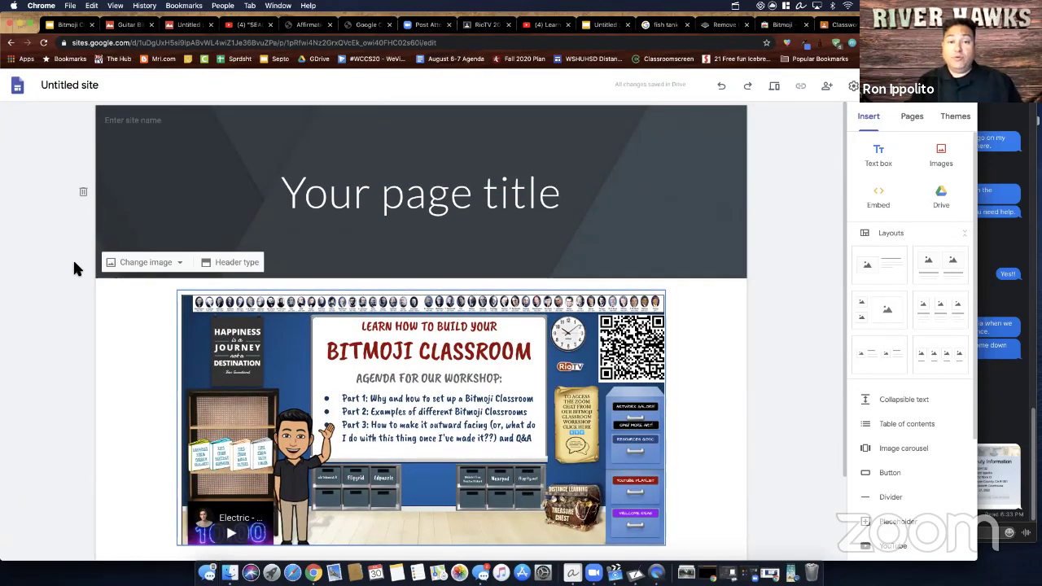